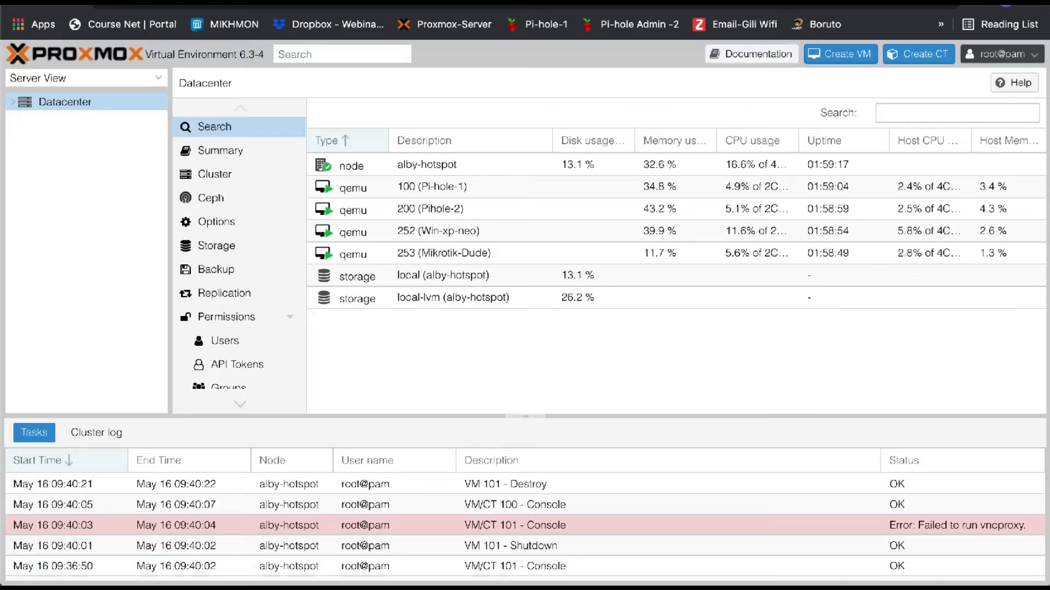
# Step: Switch to Notes, review the note on installing Pi-hole on Debian in Proxmox, and return to the browser
pyautogui.moveTo(371, 583)
pyautogui.click(371, 558)
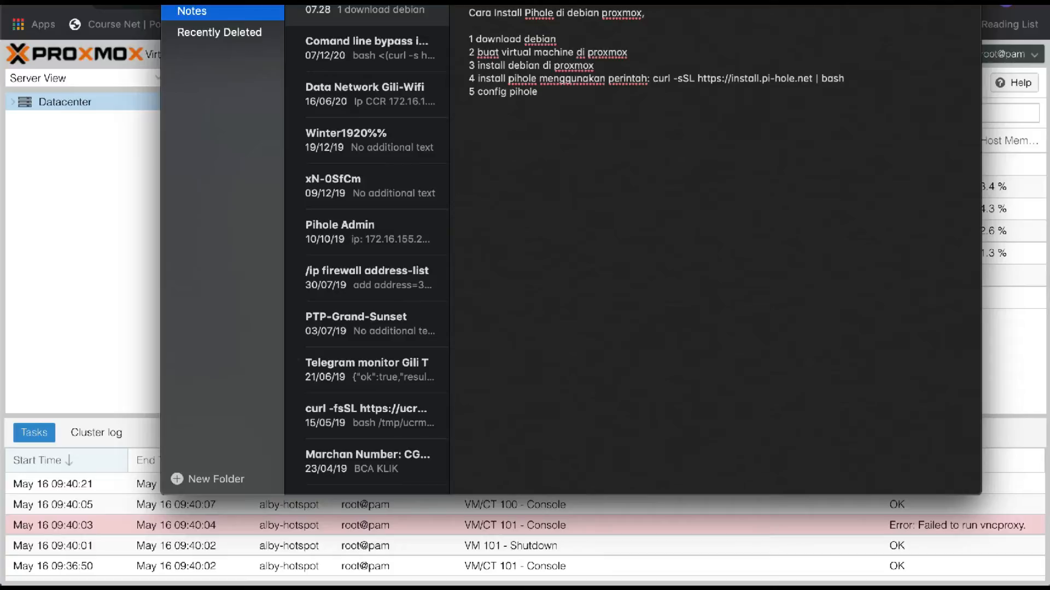
pyautogui.moveTo(645, 0); pyautogui.dragTo(506, 164)
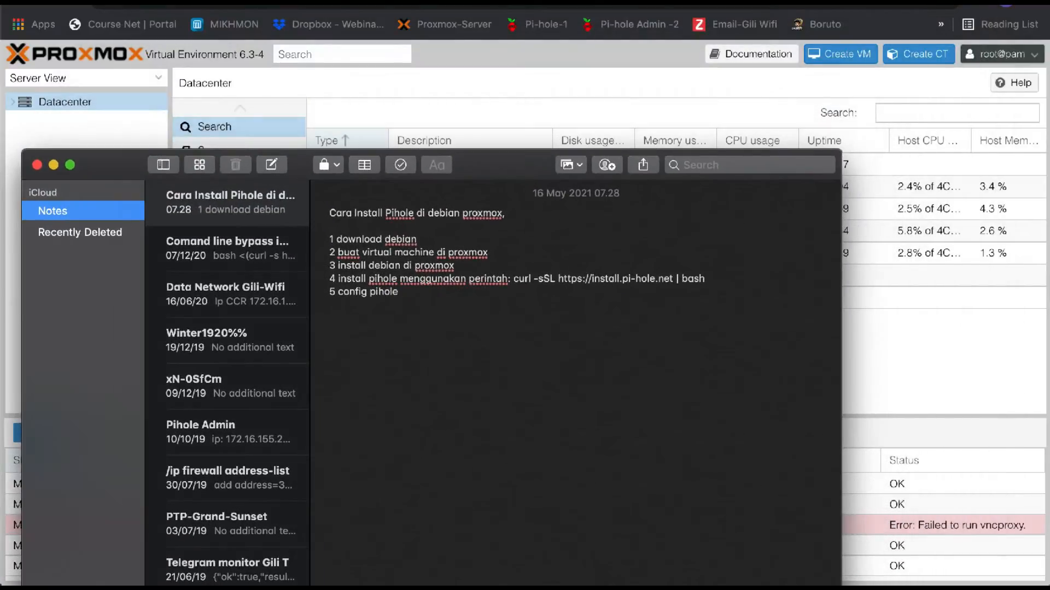
pyautogui.press('super+Tab')
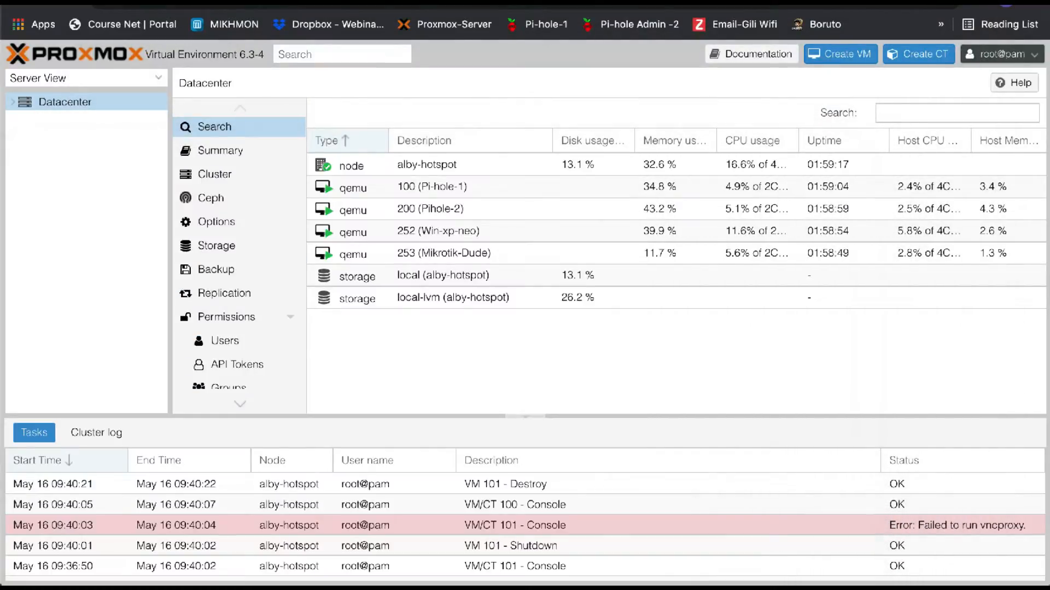
# Step: Search the web for "debian download" in a new page and examine Debian's HTTP/FTP CD/DVD image downloads
pyautogui.press('super+t')
pyautogui.write('debia')
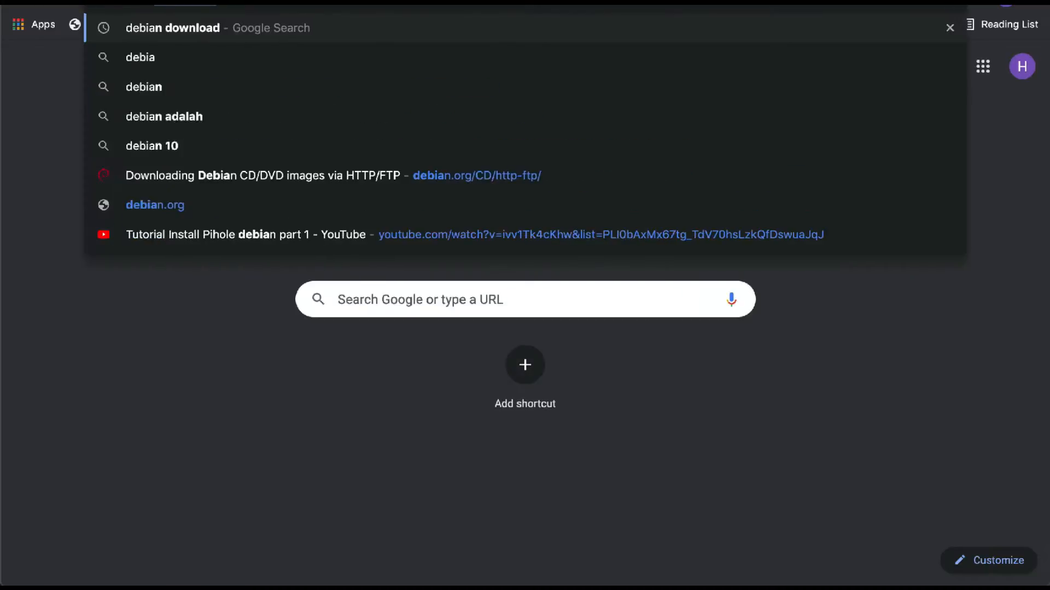
pyautogui.write('n')
pyautogui.press('Return')
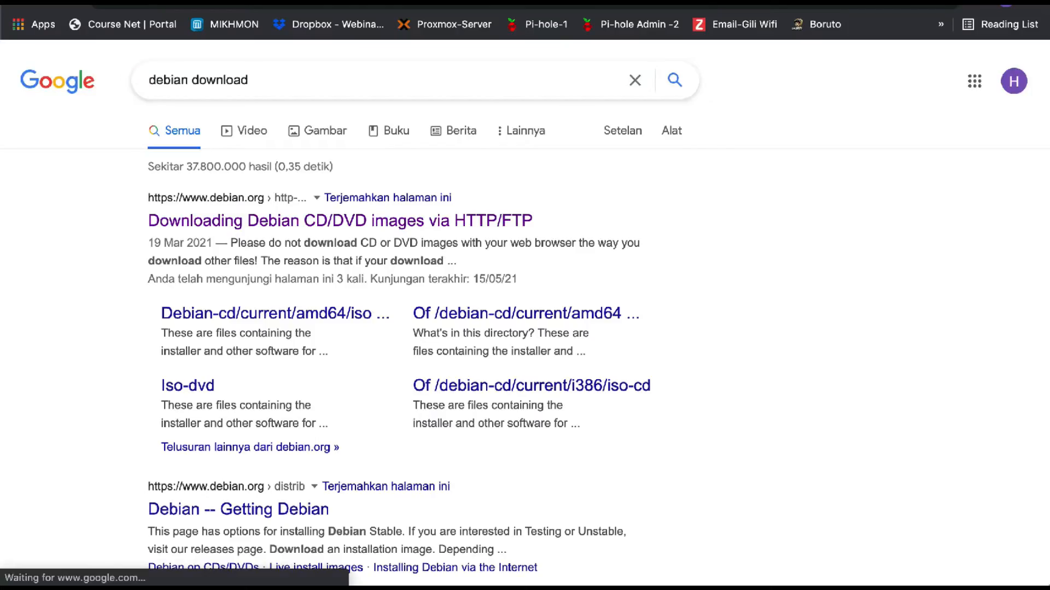
pyautogui.click(338, 220)
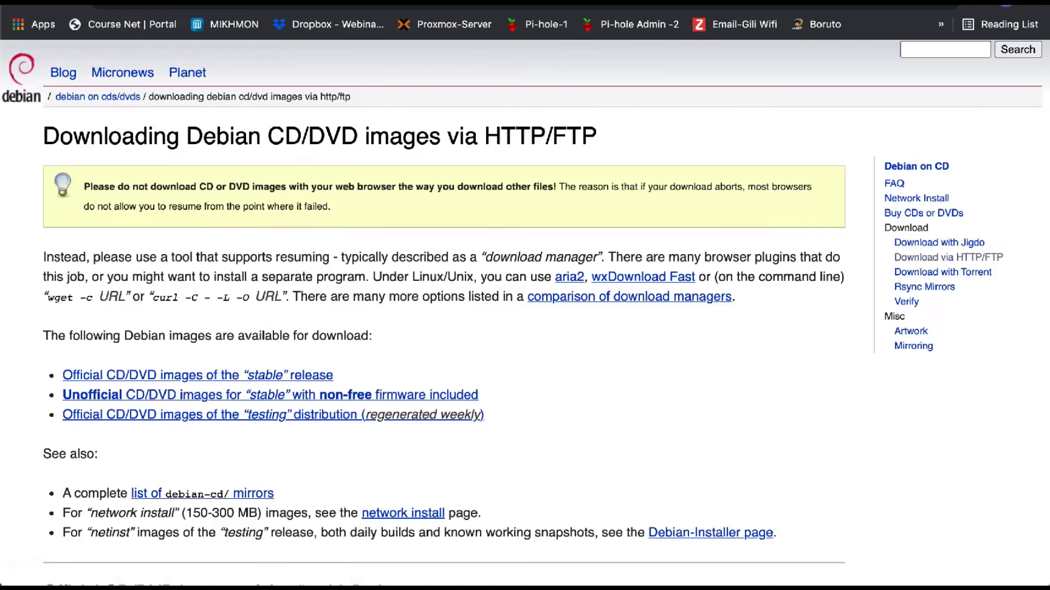
pyautogui.scroll(-10, 525, 312)
pyautogui.scroll(1, 525, 311)
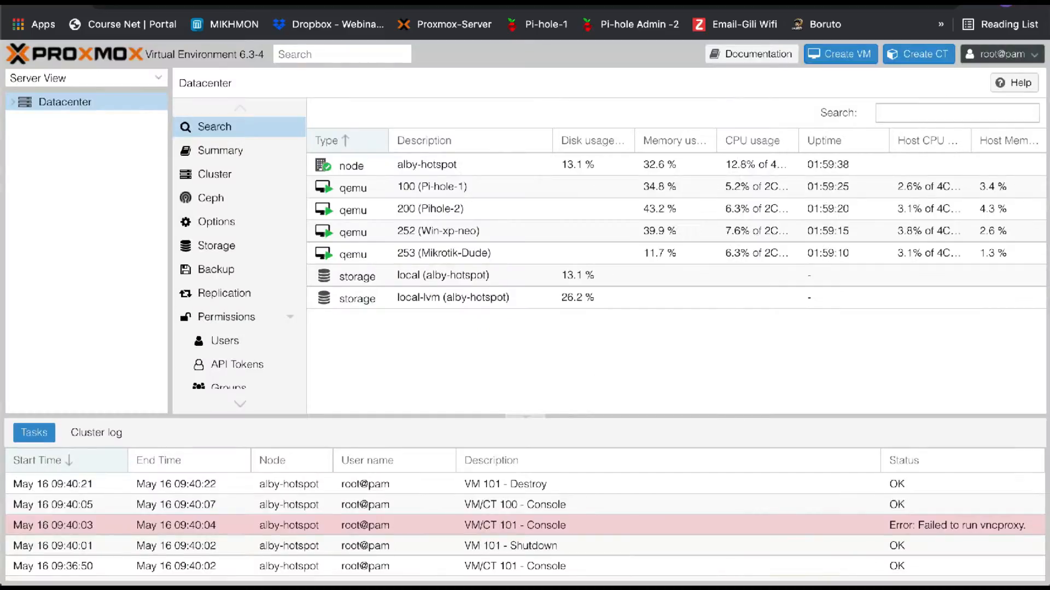
# Step: Expand the alby-hotspot node in Proxmox and show the ISO images in its local storage
pyautogui.click(64, 102)
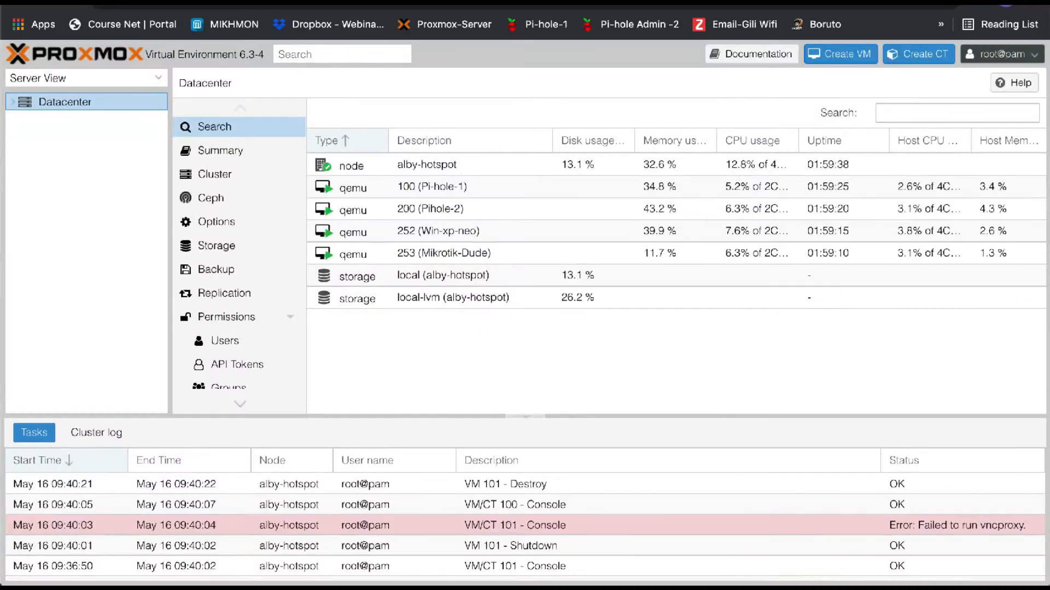
pyautogui.doubleClick(64, 102)
pyautogui.doubleClick(81, 120)
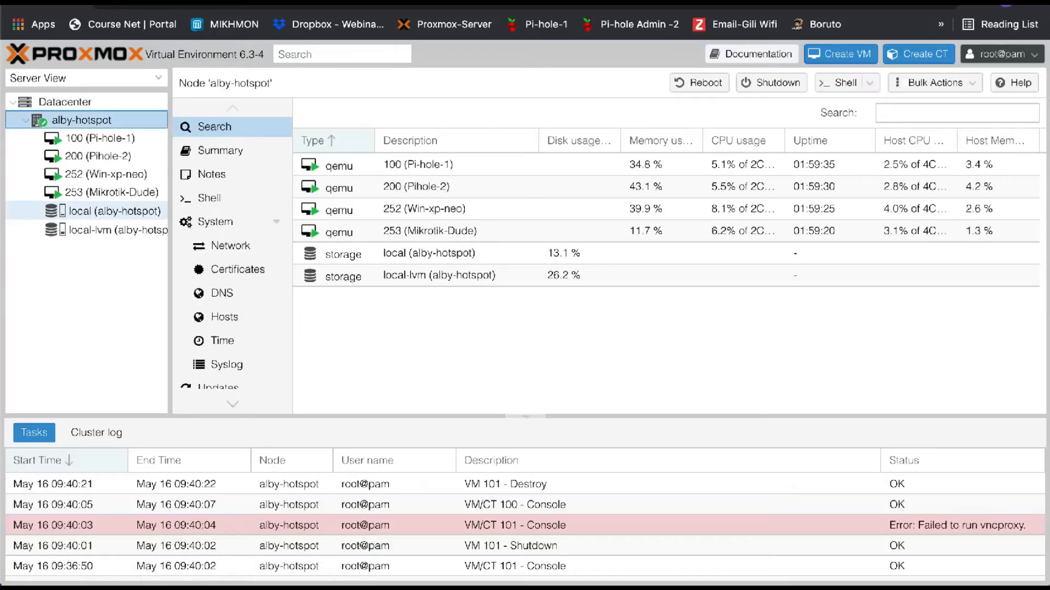
pyautogui.click(83, 211)
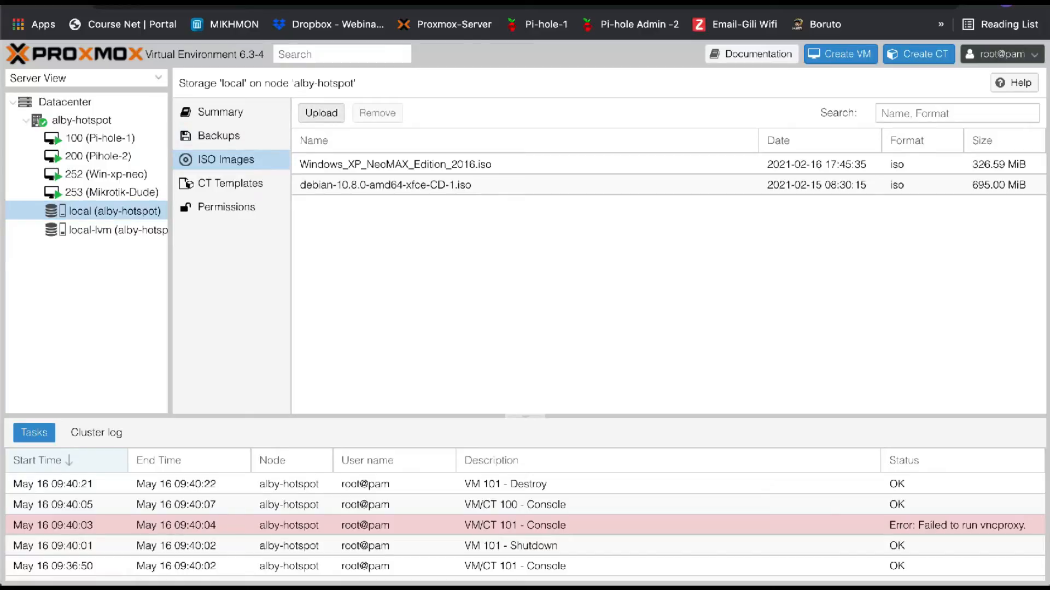
pyautogui.click(321, 113)
pyautogui.click(605, 322)
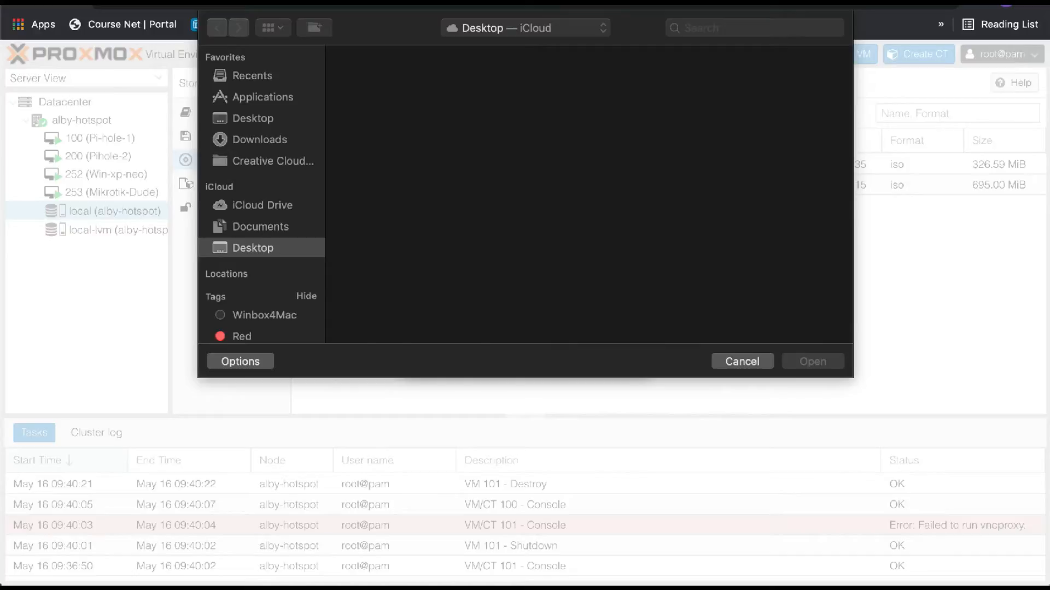
pyautogui.click(742, 361)
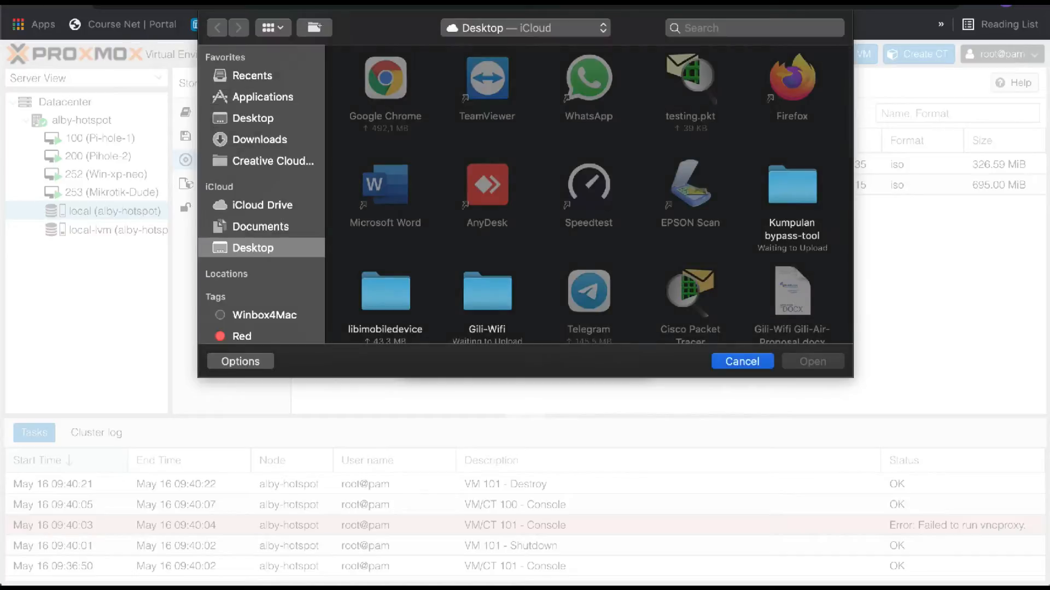
pyautogui.click(635, 265)
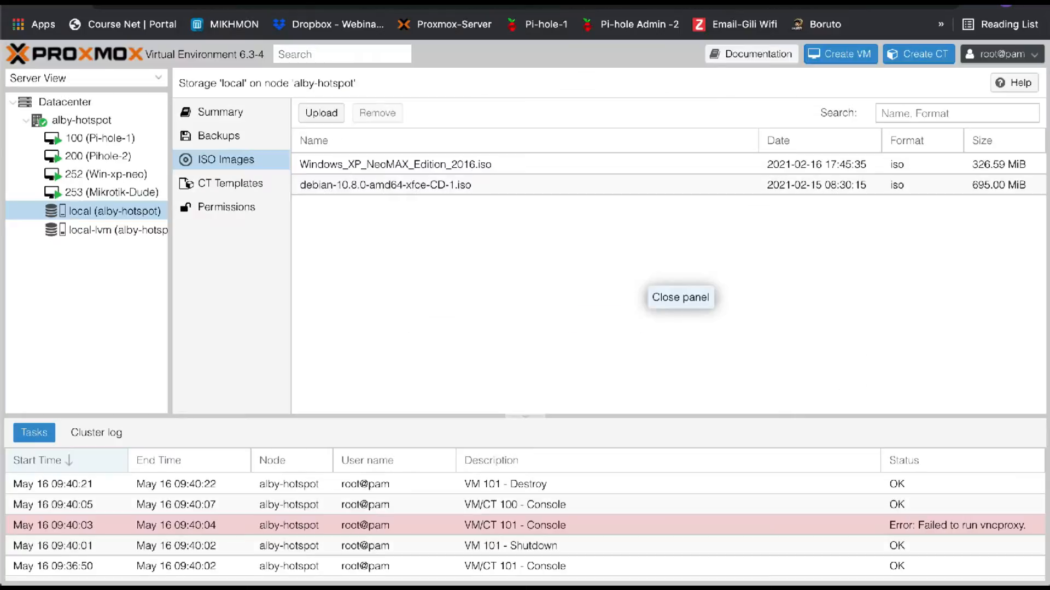
# Step: Collapse the server tree, start creating a new virtual machine, and name it Debian-Pihole
pyautogui.click(25, 120)
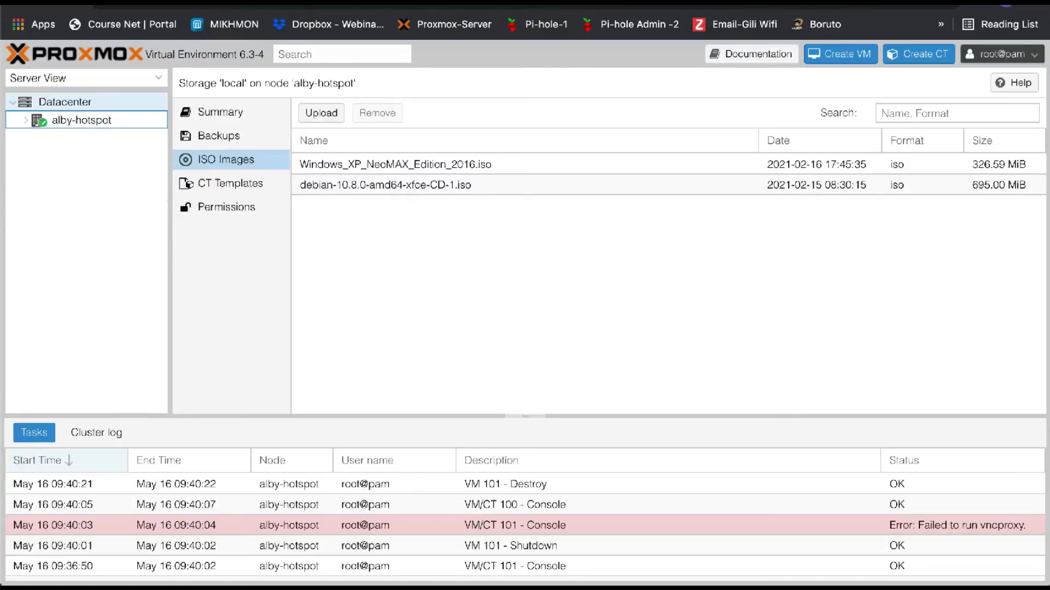
pyautogui.click(13, 102)
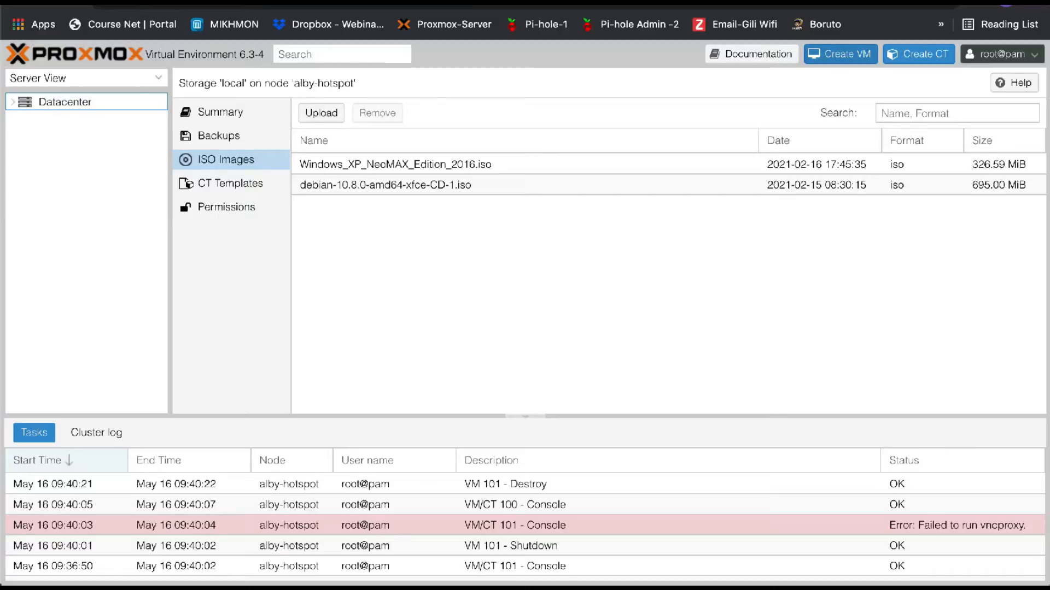
pyautogui.click(840, 55)
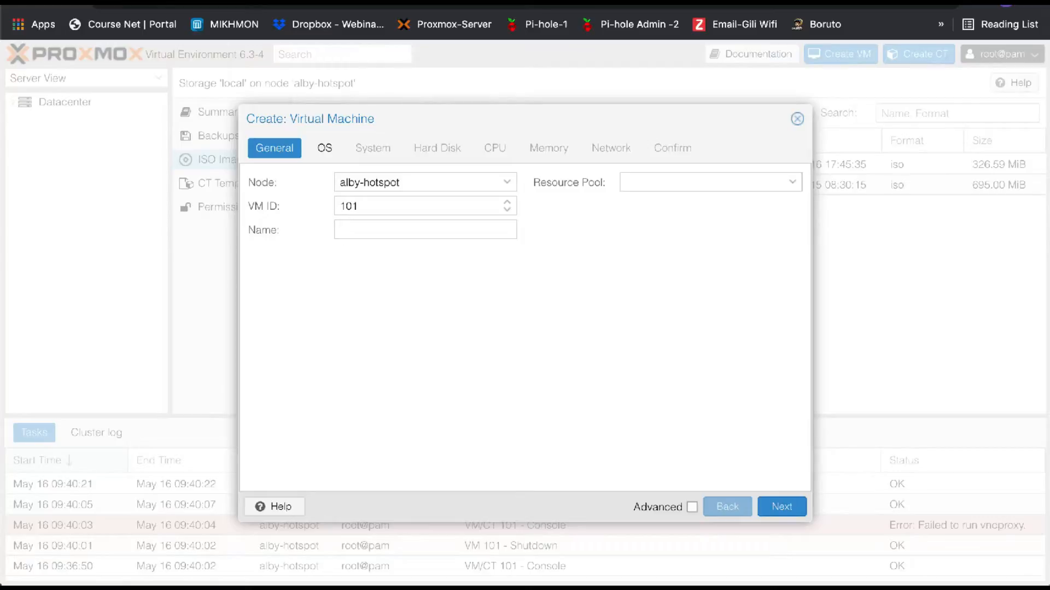
pyautogui.click(424, 229)
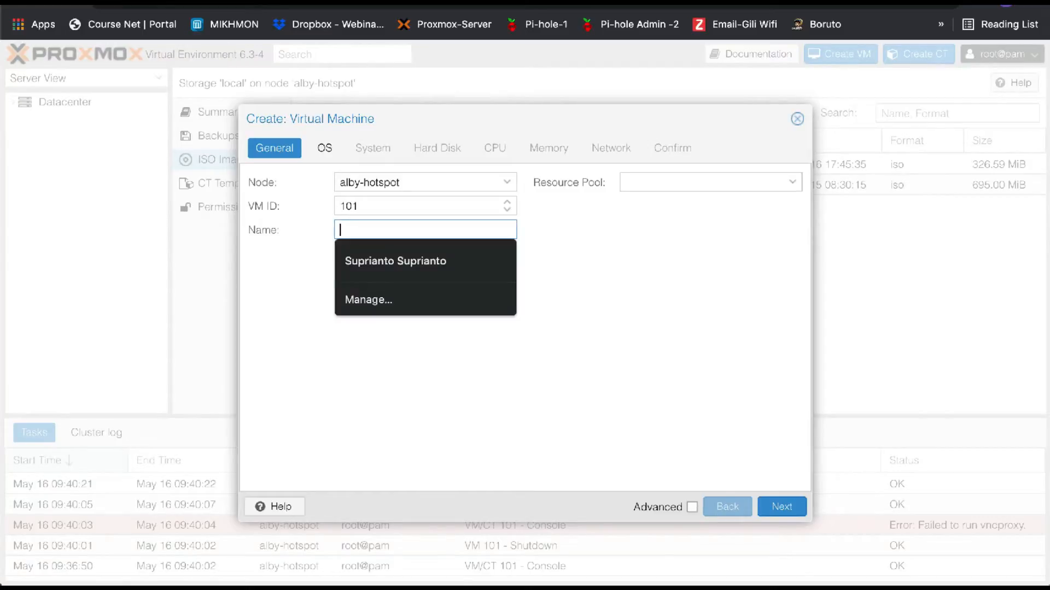
pyautogui.write('Debian-')
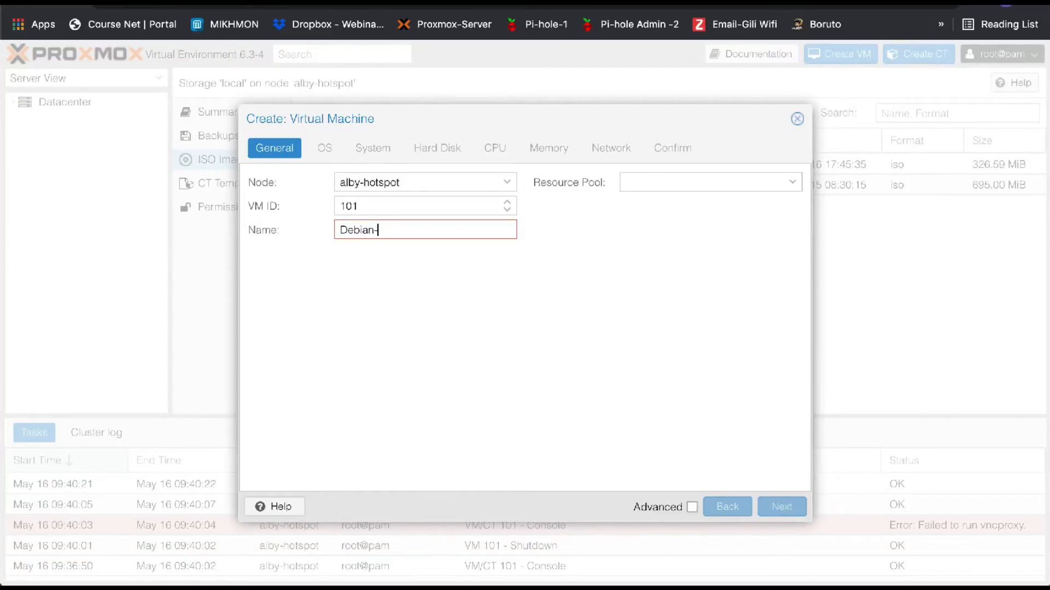
pyautogui.write('Pihole')
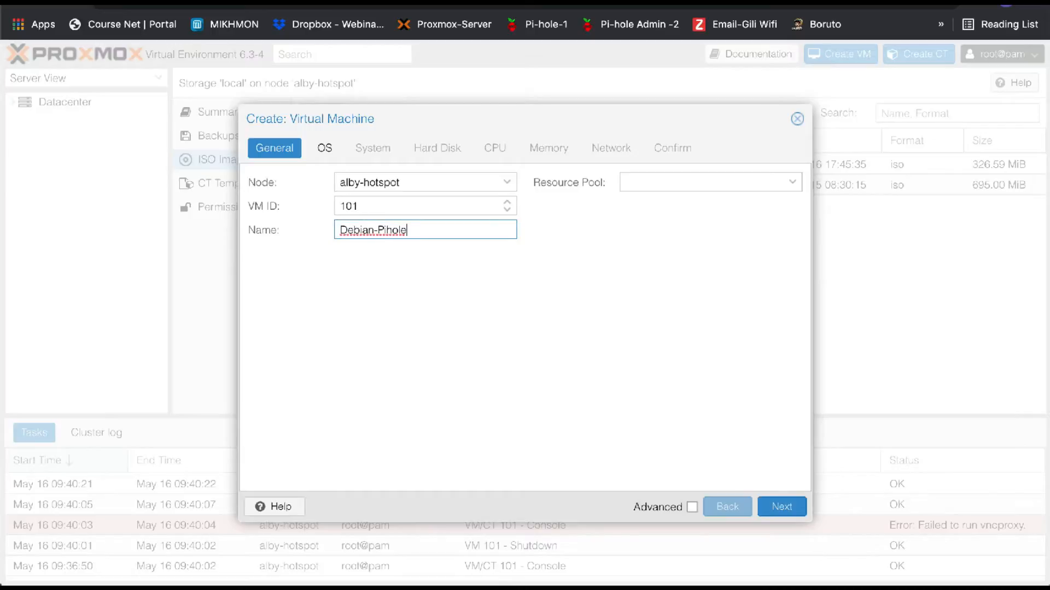
# Step: Choose debian-10.8.0-amd64-xfce-CD-1.iso from local storage as the new virtual machine's installation image
pyautogui.click(325, 148)
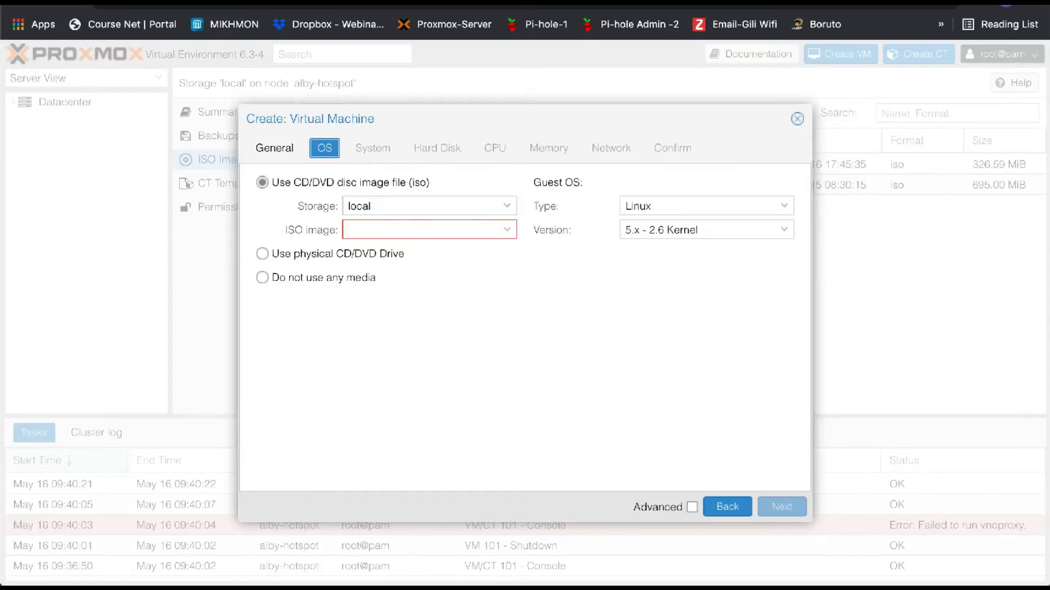
pyautogui.click(506, 230)
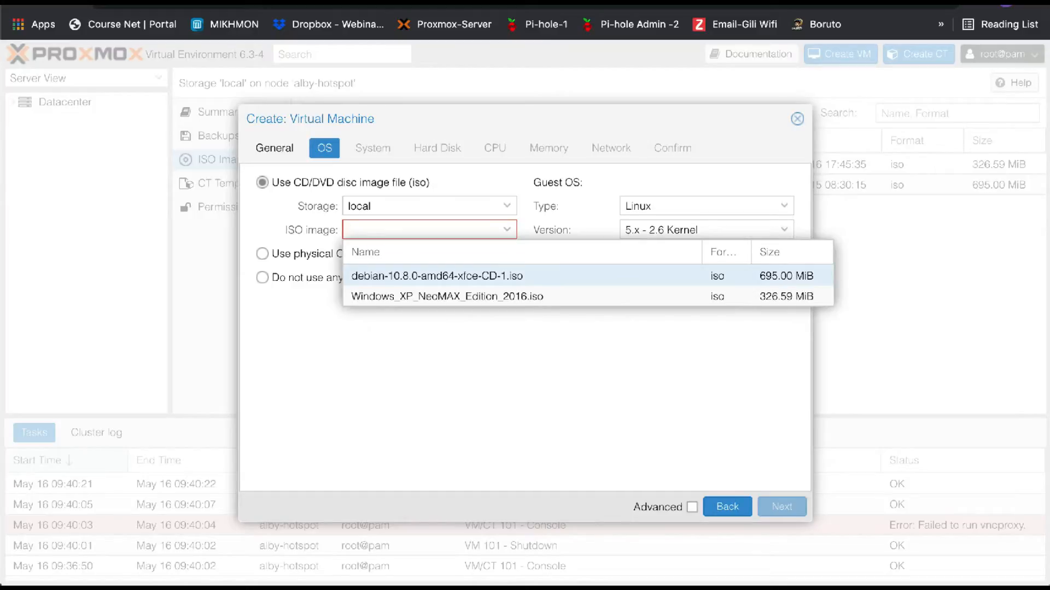
pyautogui.click(437, 276)
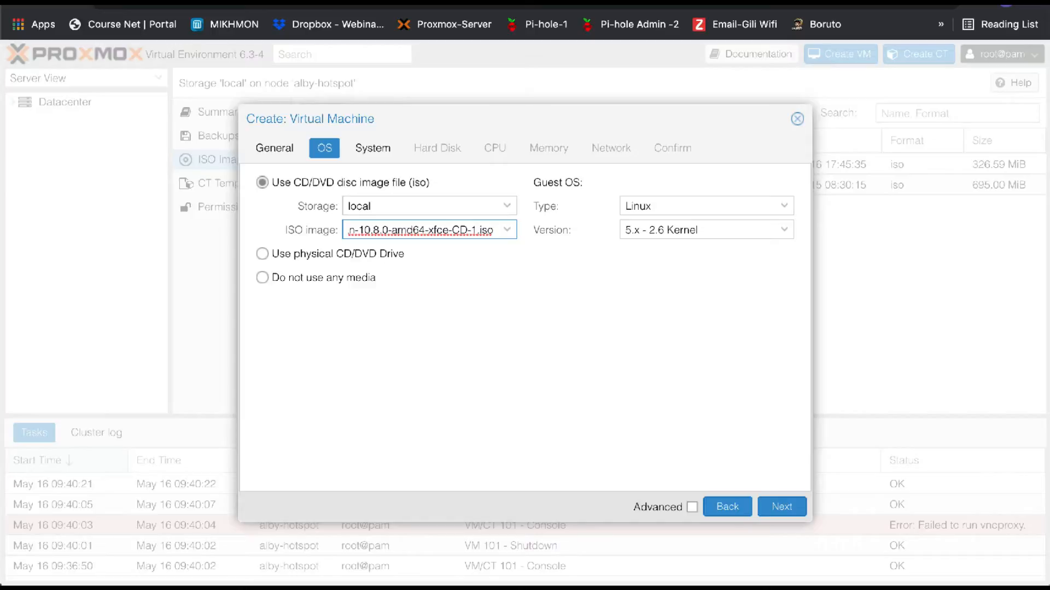
# Step: Keep the default system settings and set the virtual machine's disk size to 25 GiB
pyautogui.click(373, 149)
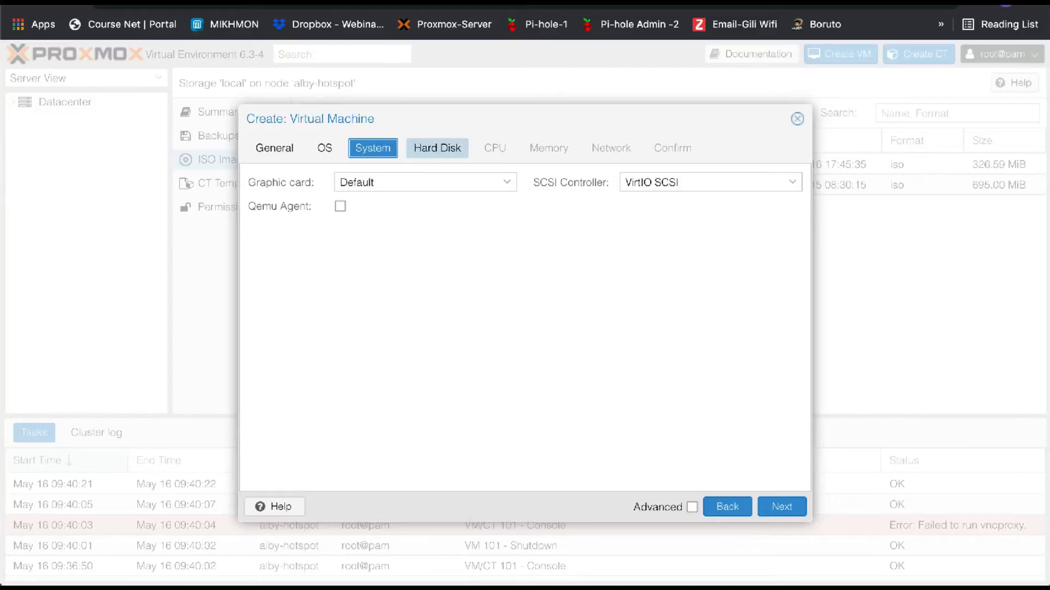
pyautogui.click(437, 149)
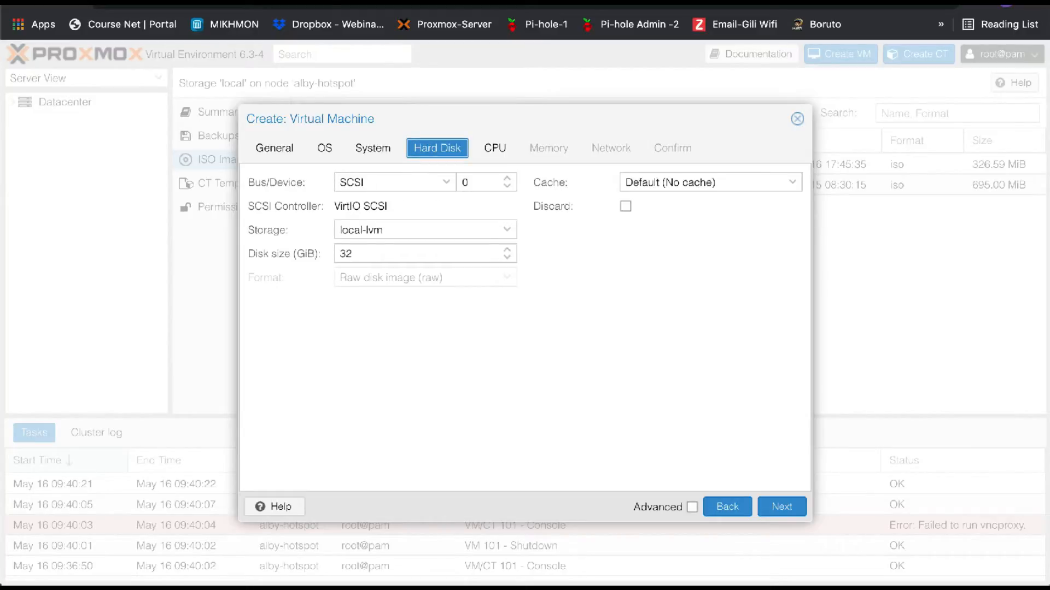
pyautogui.click(353, 253)
pyautogui.press('BackSpace')
pyautogui.write('5')
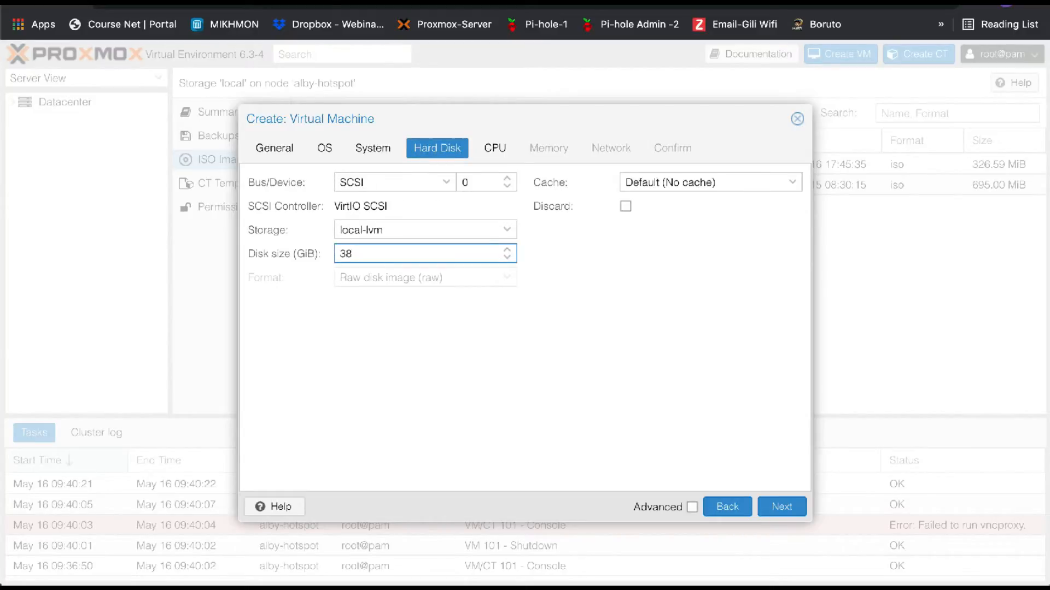
pyautogui.press('Down')
pyautogui.press('Down')
pyautogui.press('Down')
pyautogui.press('Down')
pyautogui.press('Down')
pyautogui.press('Down')
pyautogui.press('Down')
pyautogui.press('Down')
pyautogui.press('Down')
pyautogui.press('Down')
pyautogui.press('Down')
# Step: Give the virtual machine 2 CPU cores and 700 MiB of memory
pyautogui.click(495, 148)
pyautogui.click(507, 202)
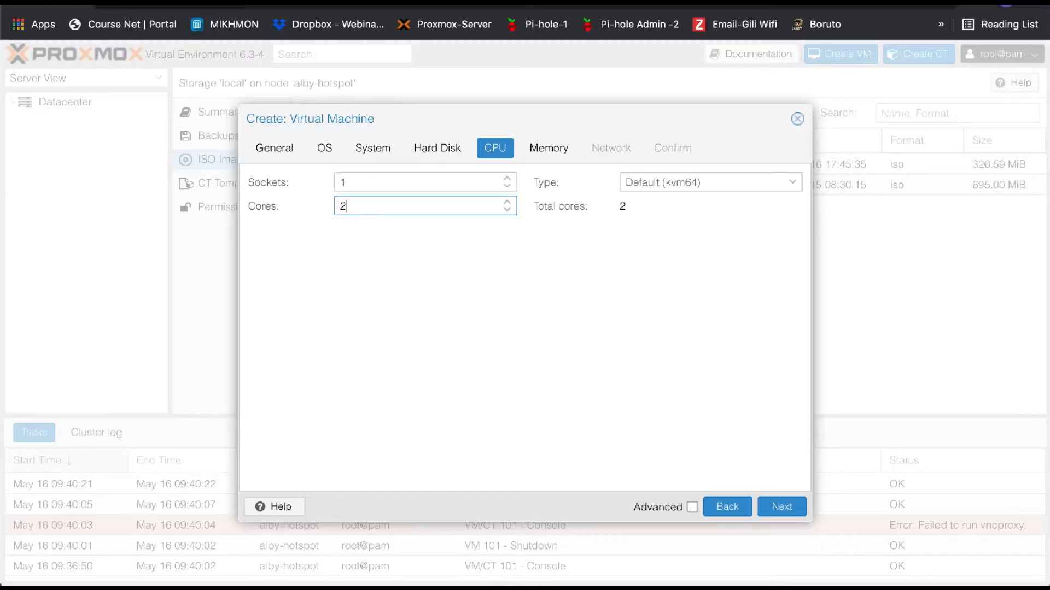
pyautogui.click(548, 148)
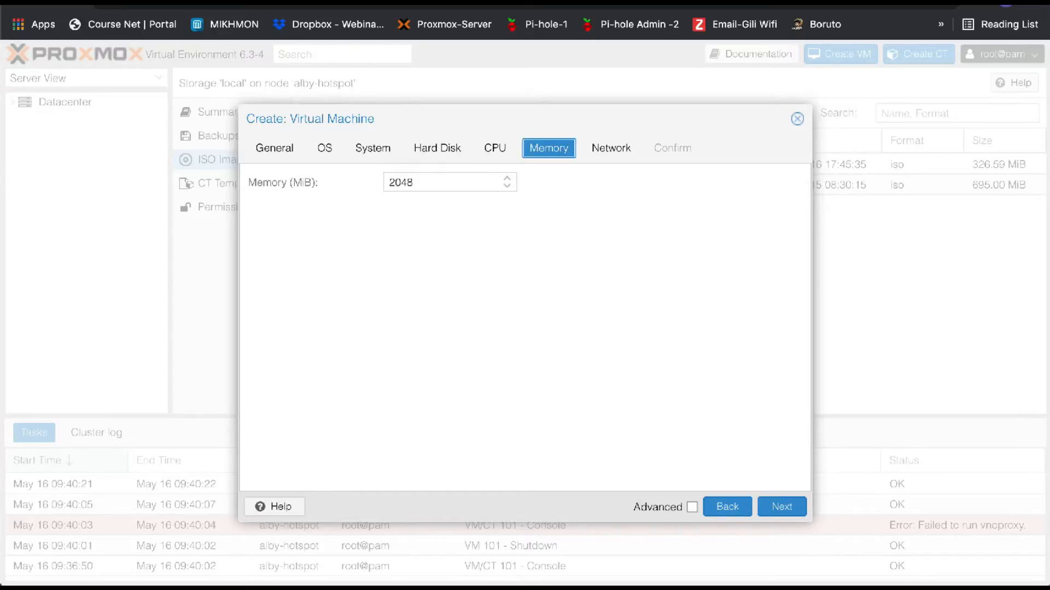
pyautogui.press('Tab')
pyautogui.write('700')
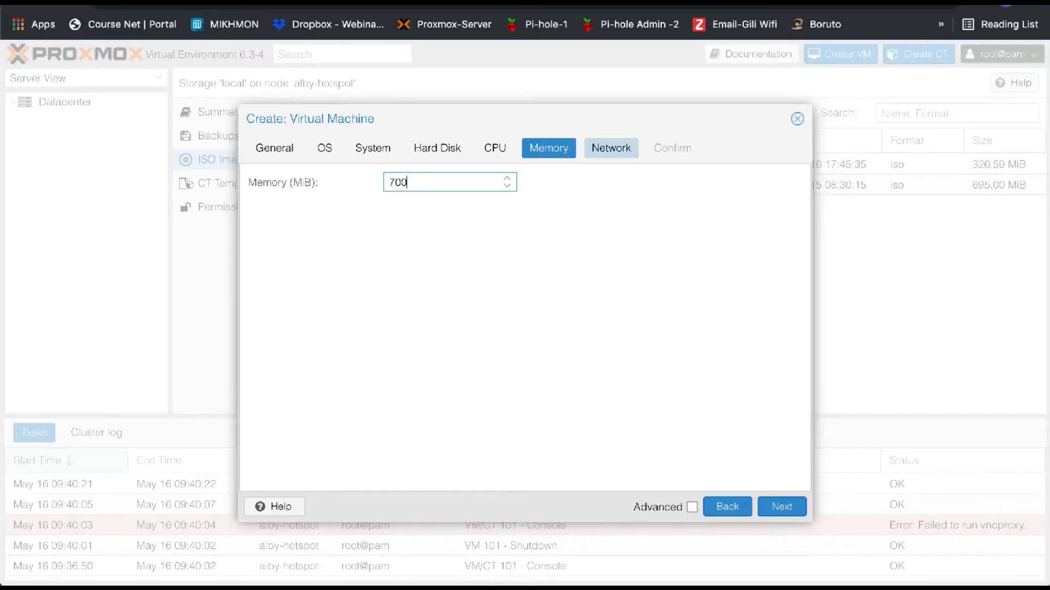
# Step: Disable the firewall on the virtual machine's network device, check the configuration summary, and create the machine
pyautogui.click(611, 148)
pyautogui.click(340, 253)
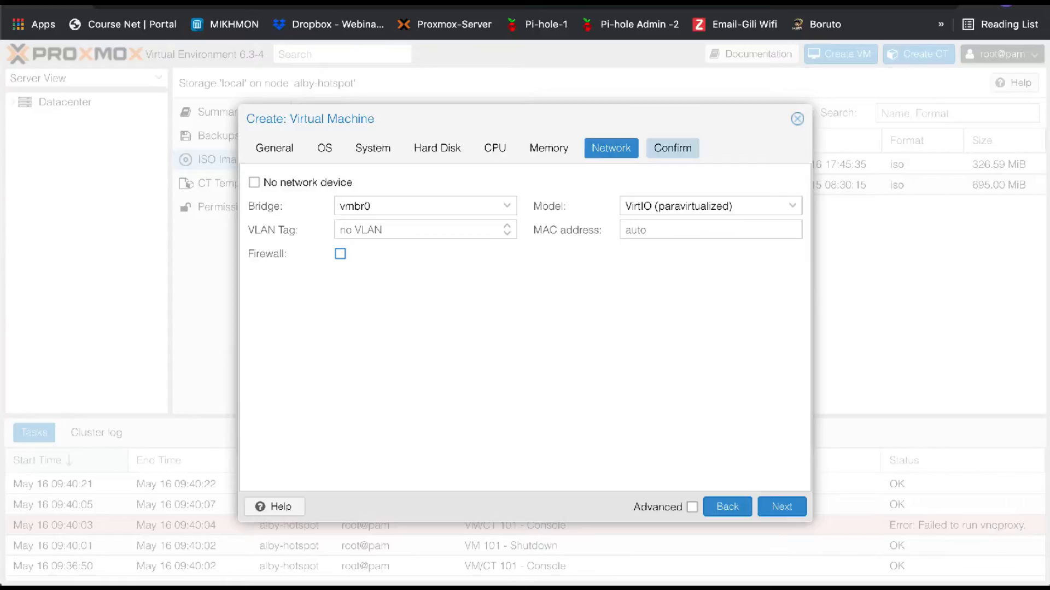
pyautogui.click(673, 148)
pyautogui.click(610, 148)
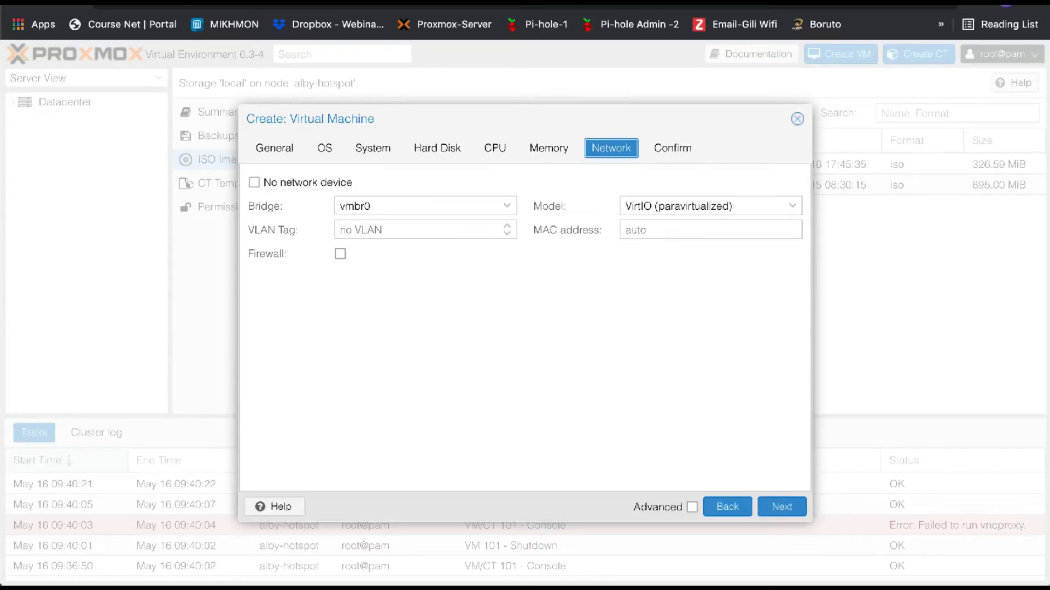
pyautogui.click(672, 148)
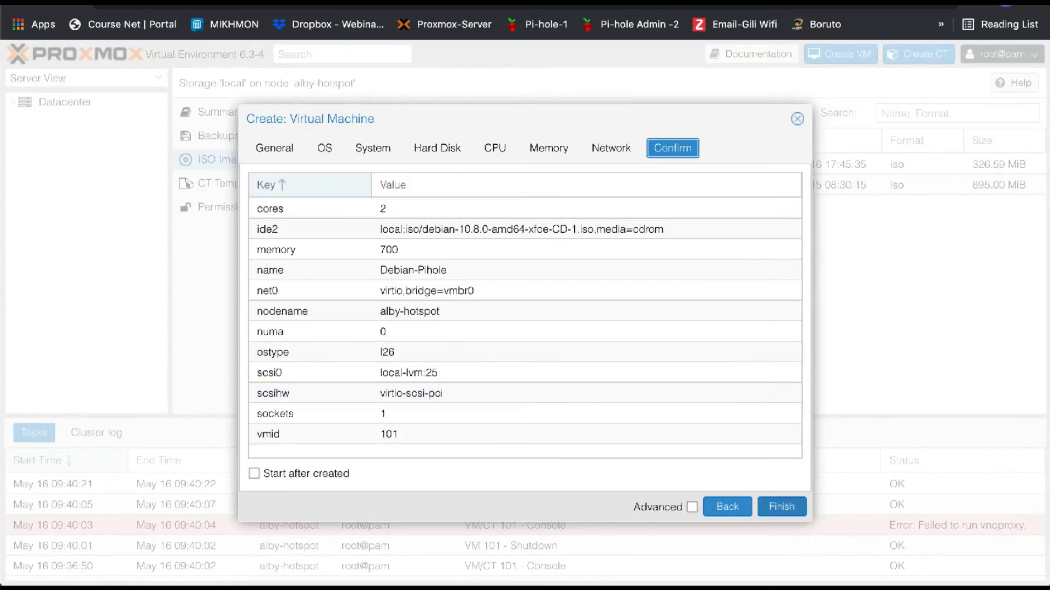
pyautogui.click(781, 507)
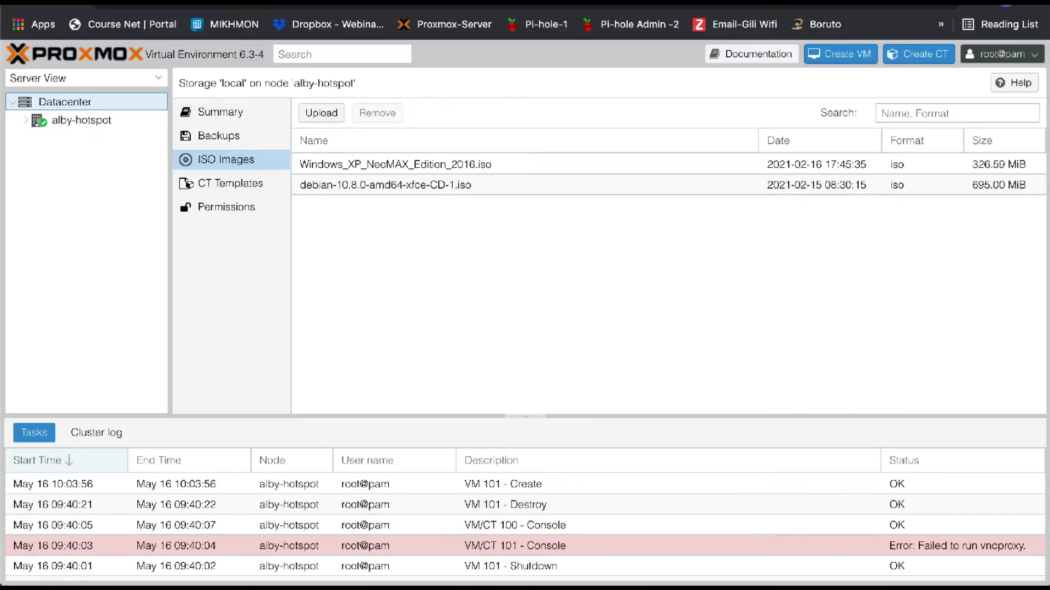
# Step: Expand the alby-hotspot node and start virtual machine 101 (Debian-Pihole)
pyautogui.click(26, 121)
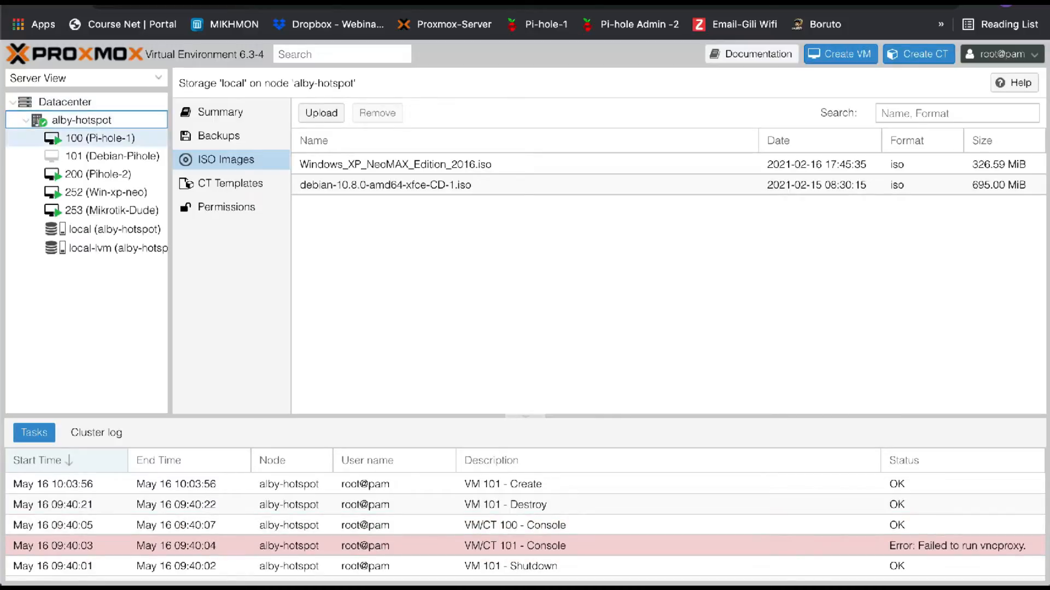
pyautogui.click(113, 157)
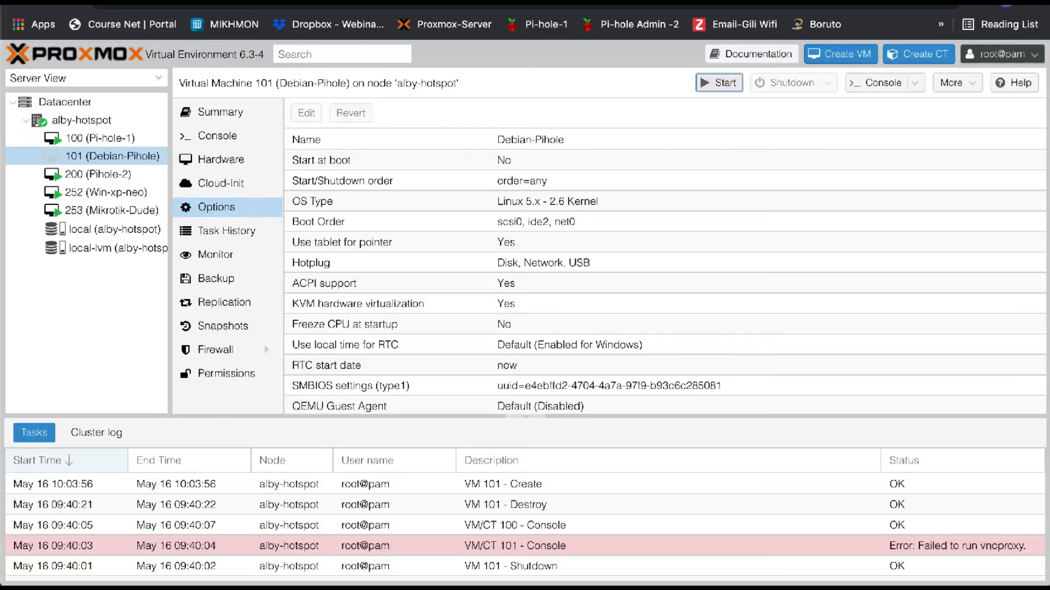
pyautogui.click(718, 82)
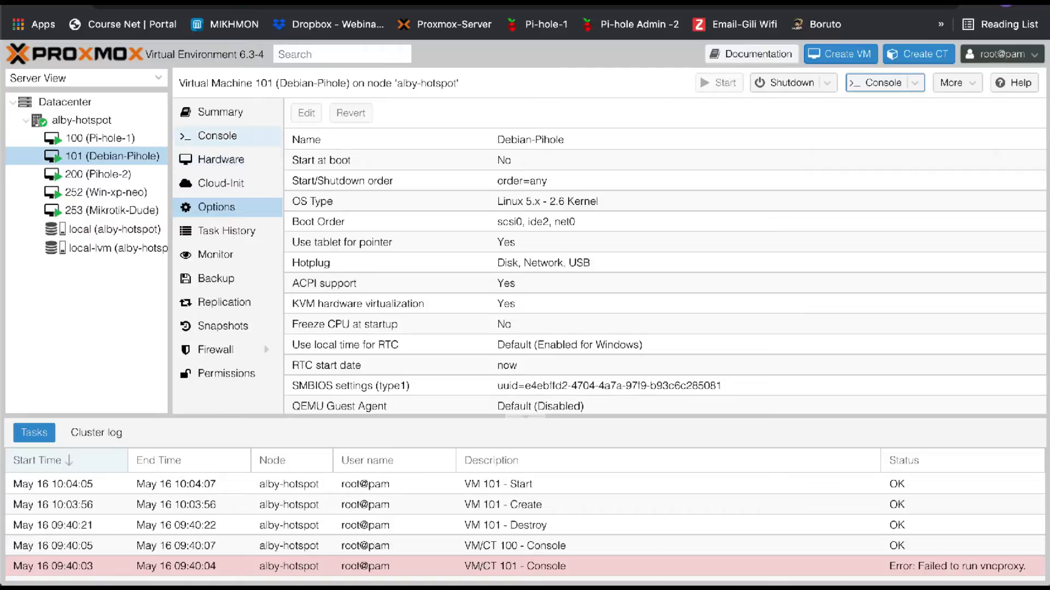
# Step: Open the Debian-Pihole virtual machine's console and start the text-mode Install option of the Debian installer
pyautogui.click(217, 136)
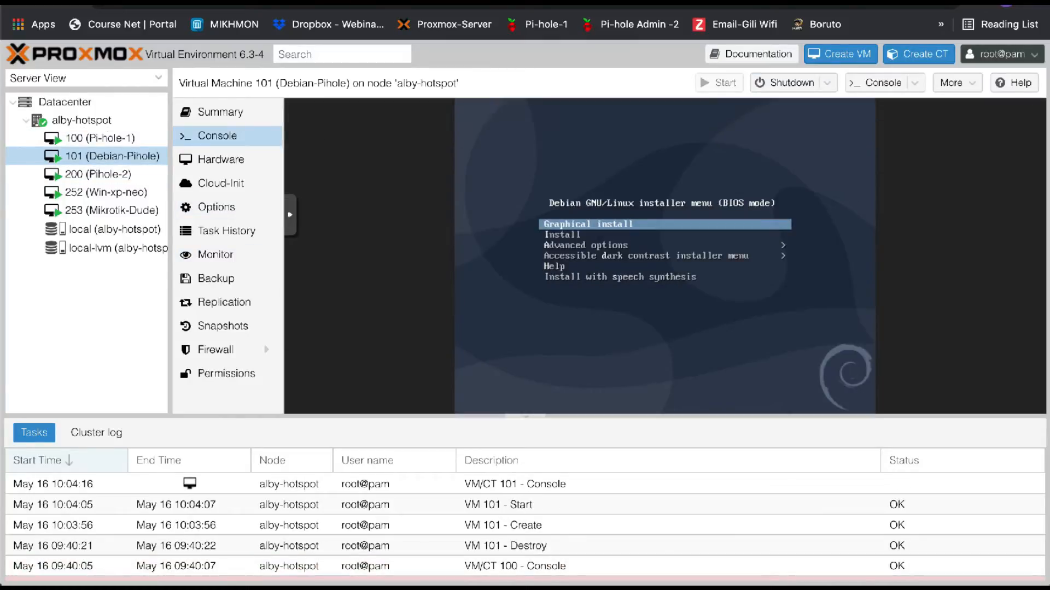
pyautogui.press('Down')
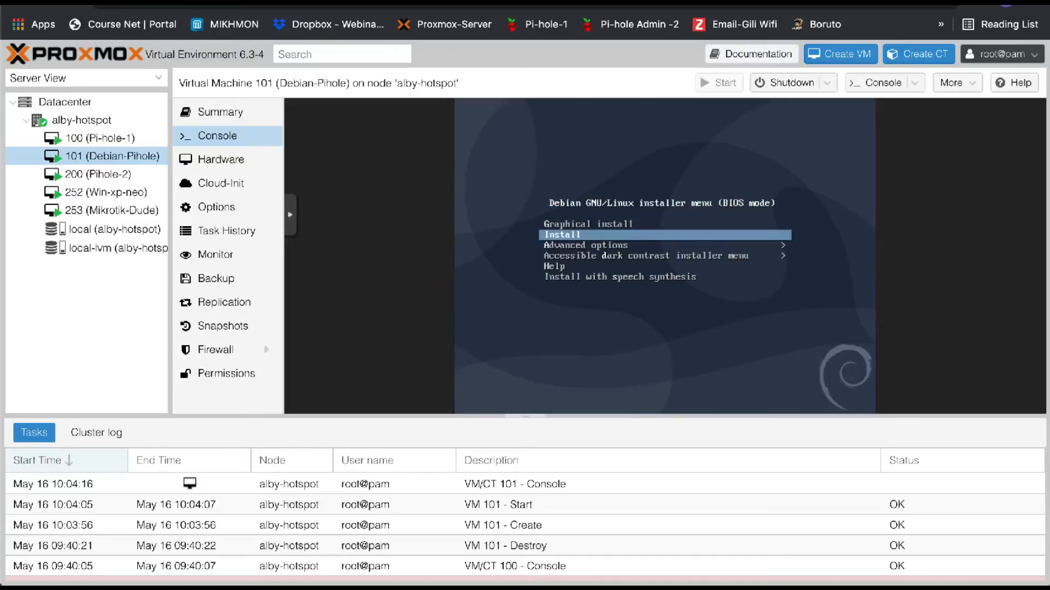
pyautogui.press('Return')
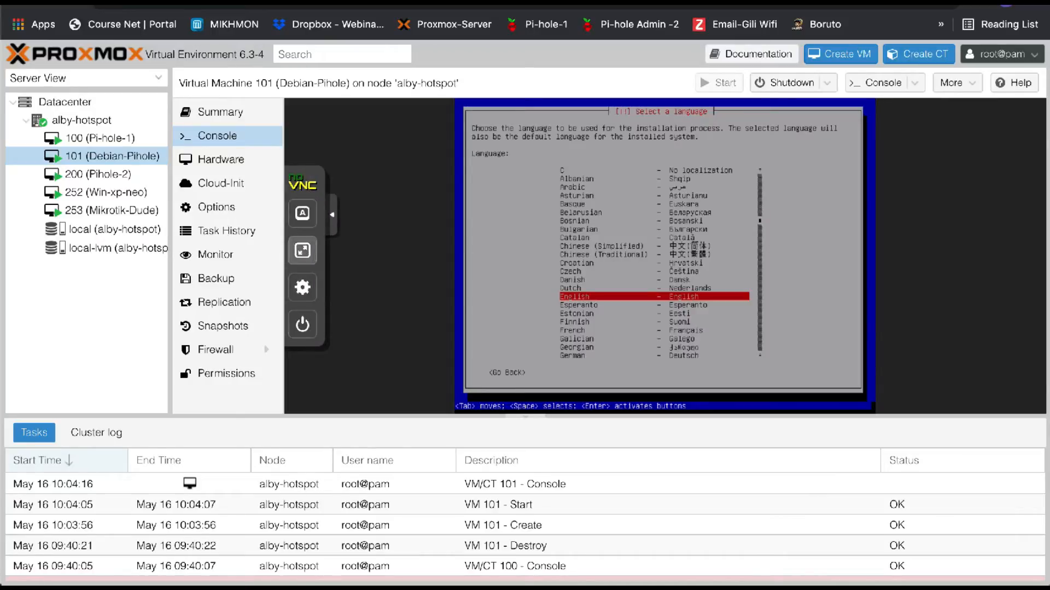
# Step: Choose English as the language for the installation and the installed system
pyautogui.click(302, 250)
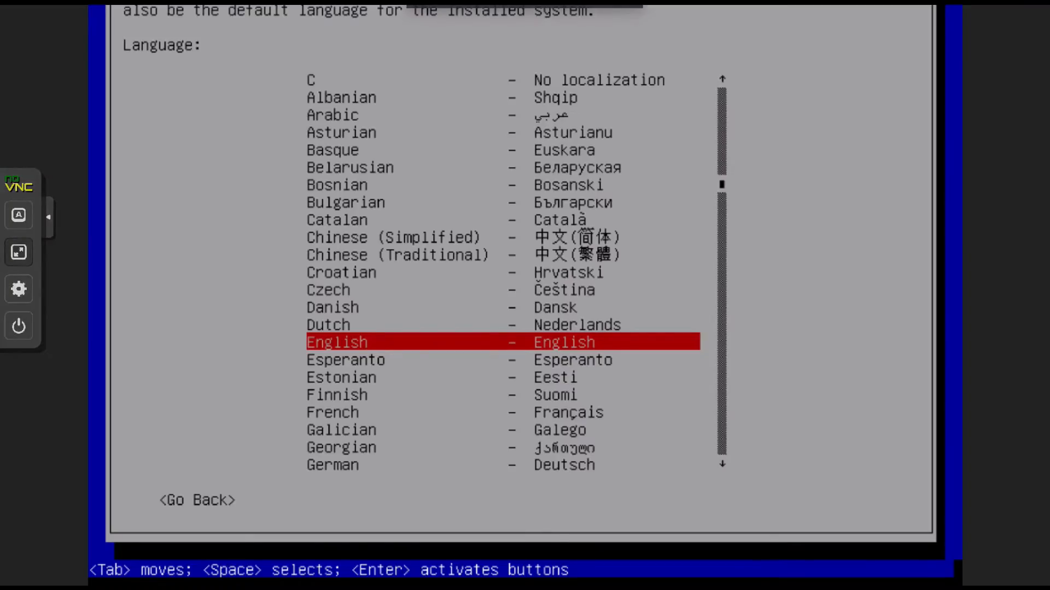
pyautogui.press('Escape')
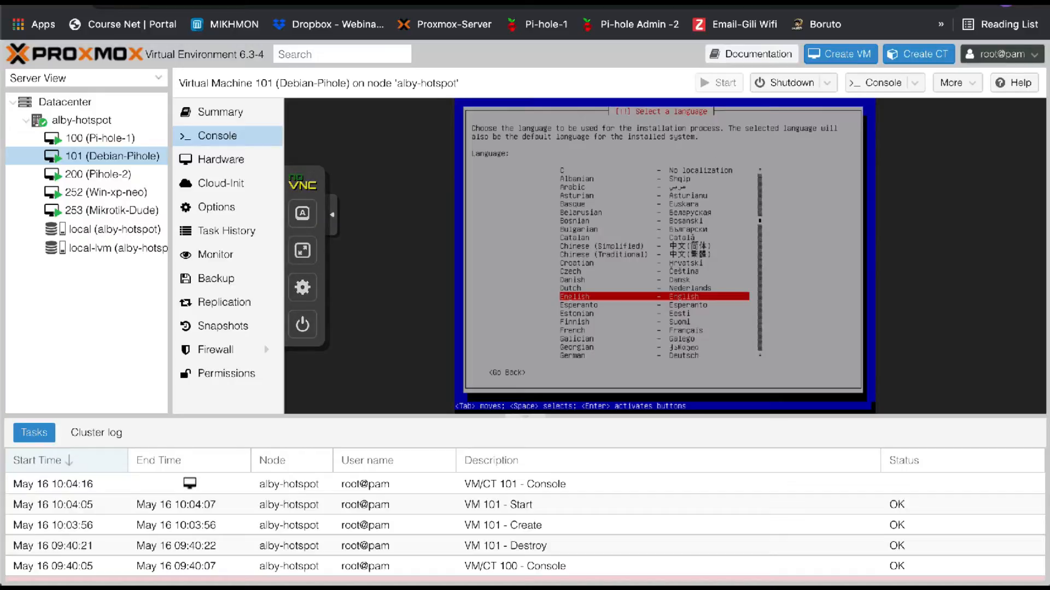
pyautogui.press('Return')
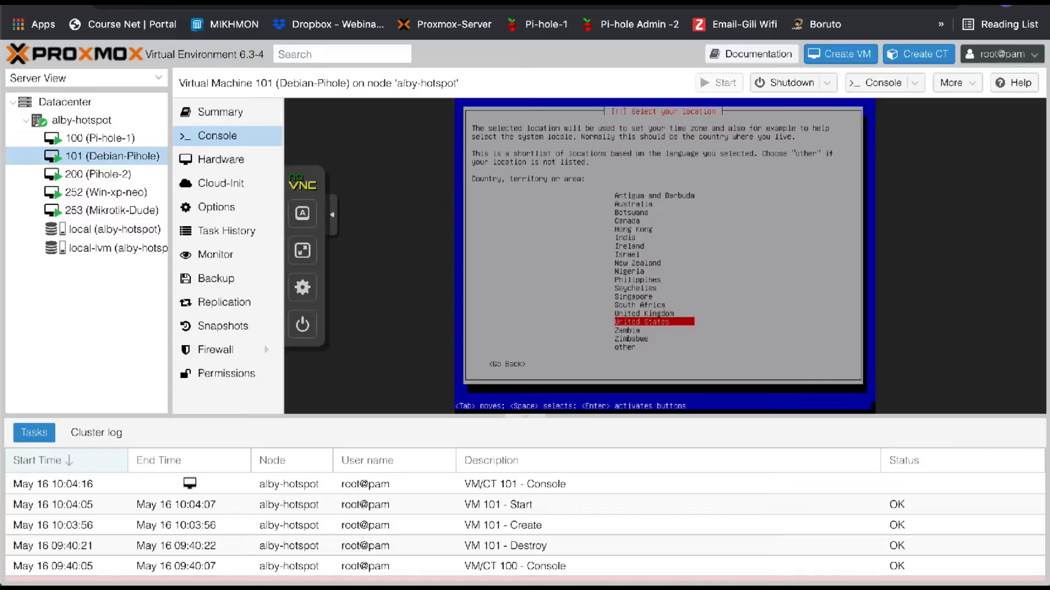
# Step: Show the console in full screen and set the location to other, with Asia as the continent
pyautogui.click(302, 251)
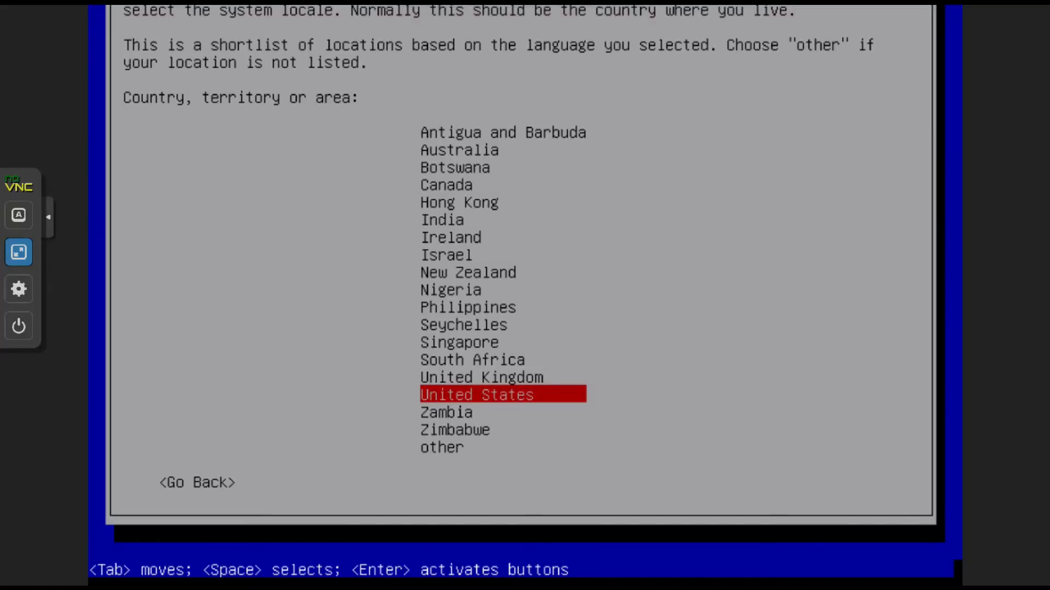
pyautogui.press('Down')
pyautogui.press('Down')
pyautogui.press('Down')
pyautogui.press('Return')
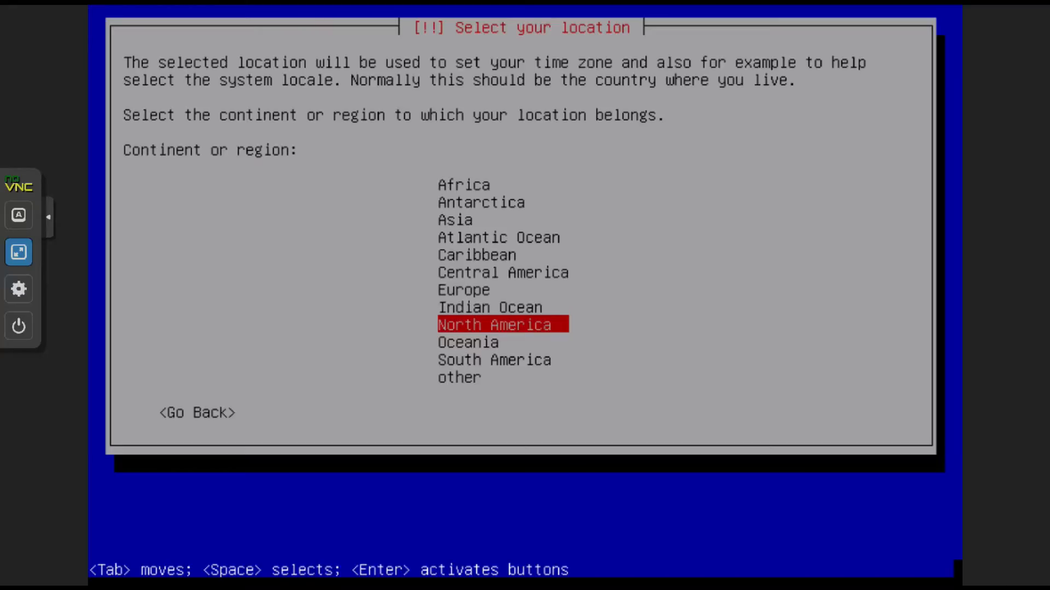
pyautogui.press('Up')
pyautogui.press('Up')
pyautogui.press('Up')
pyautogui.press('Up')
pyautogui.press('Up')
pyautogui.press('Up')
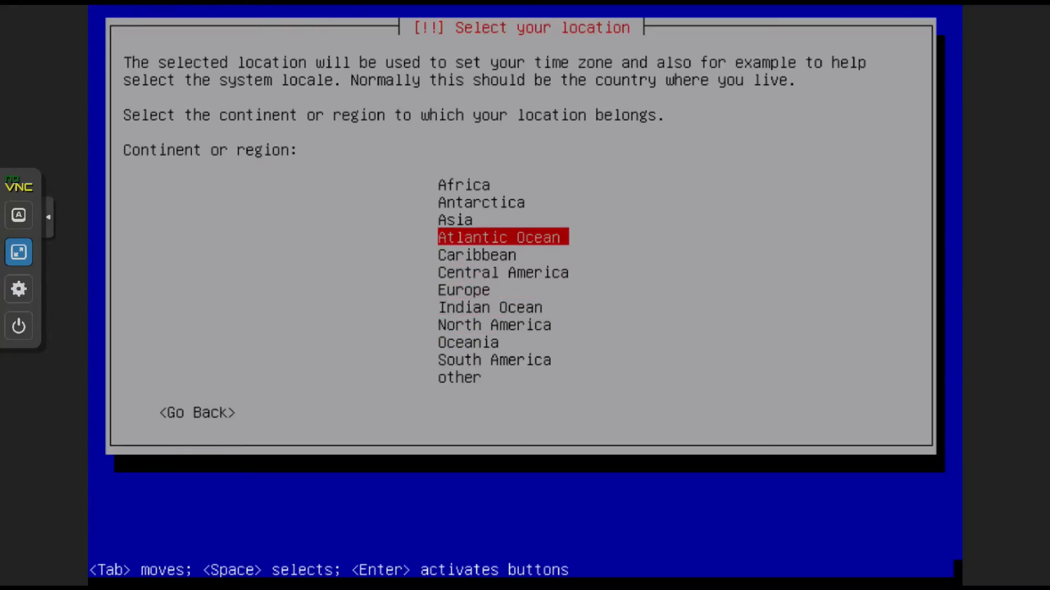
pyautogui.press('Return')
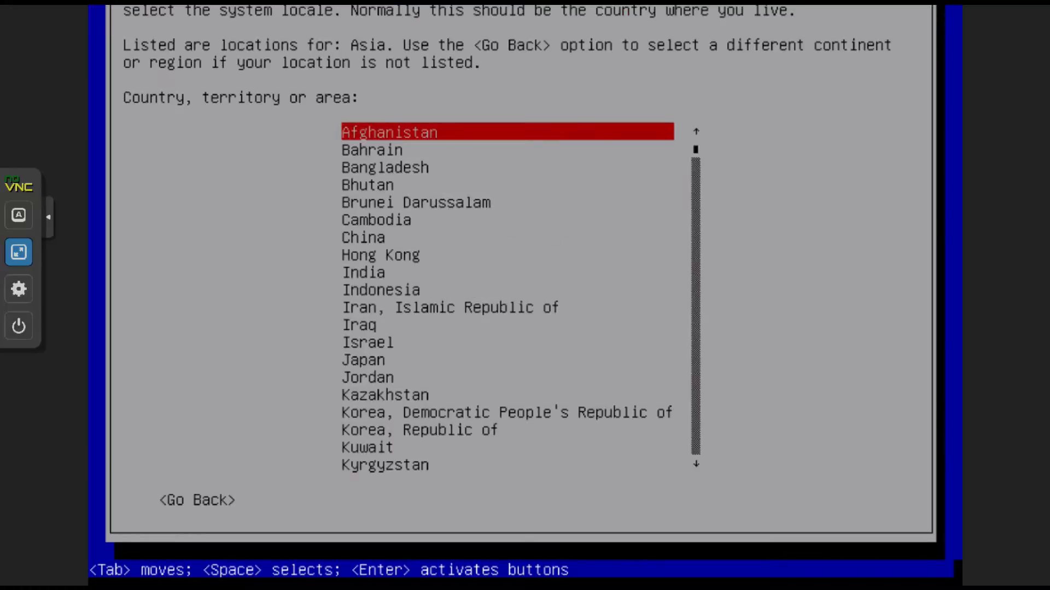
# Step: Choose Indonesia as the country and United States (en_US.UTF-8) as the default locale, keeping the preselected keyboard layout
pyautogui.press('Down')
pyautogui.press('Down')
pyautogui.press('Down')
pyautogui.press('Down')
pyautogui.press('Down')
pyautogui.press('Down')
pyautogui.press('Down')
pyautogui.press('Down')
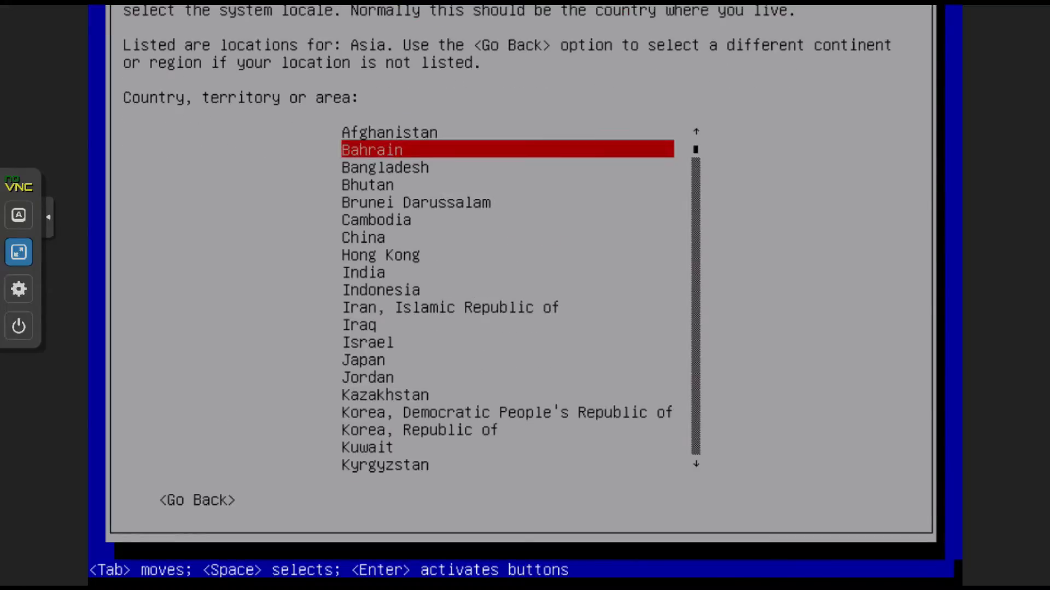
pyautogui.press('Down')
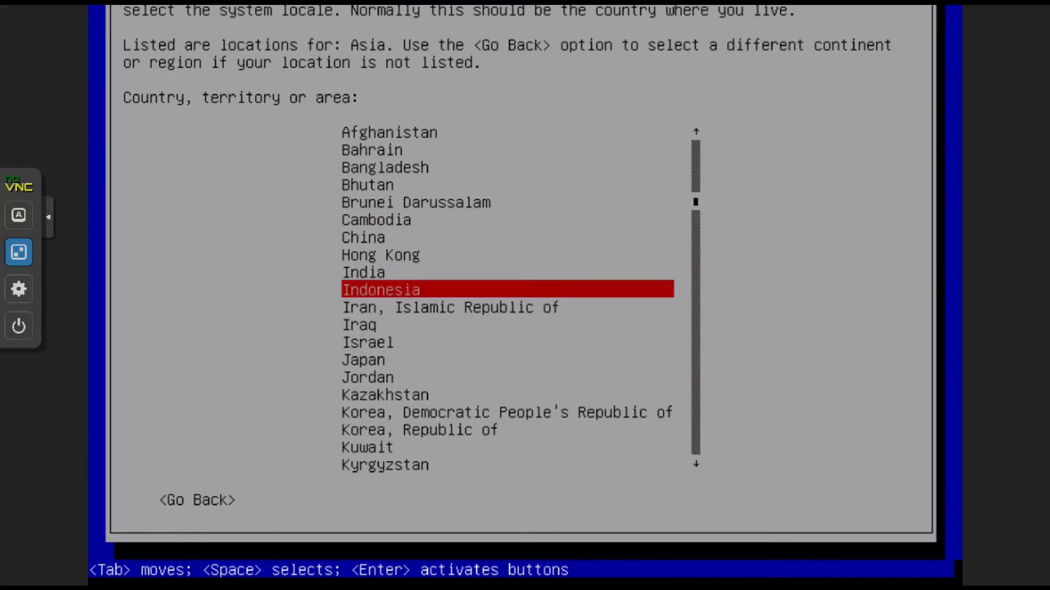
pyautogui.press('Return')
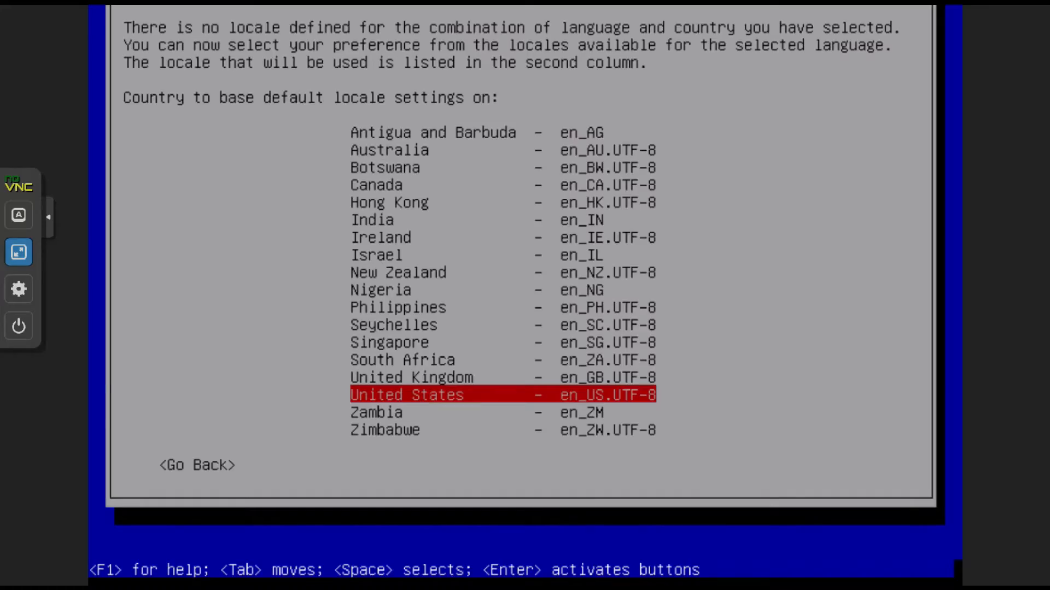
pyautogui.press('Return')
pyautogui.press('Return')
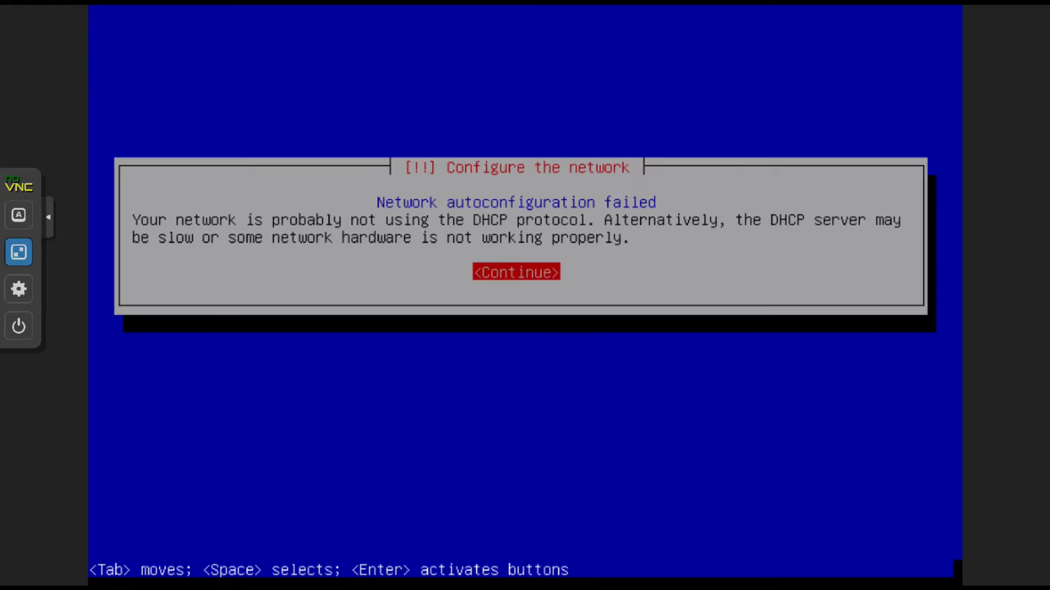
# Step: Choose manual network configuration and set the IP address to 172.16.254.222
pyautogui.press('Return')
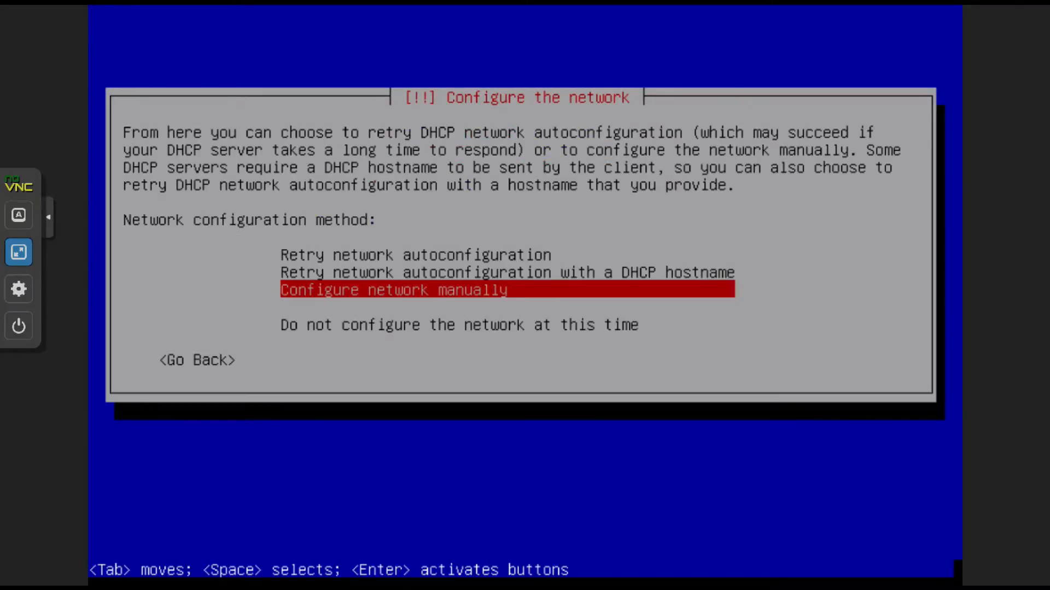
pyautogui.press('Return')
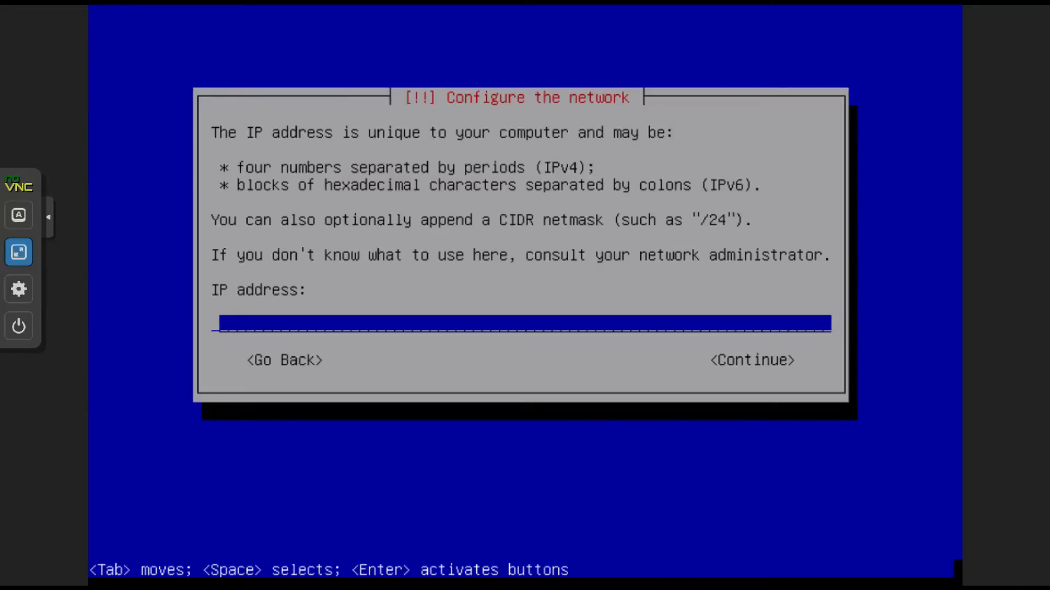
pyautogui.write('172.16')
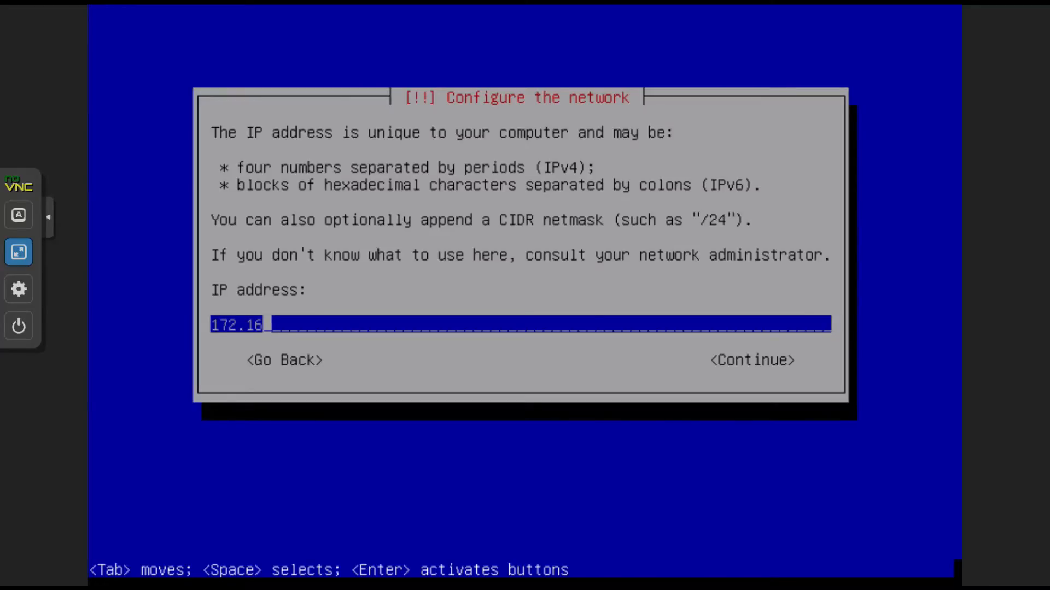
pyautogui.write('.254.222')
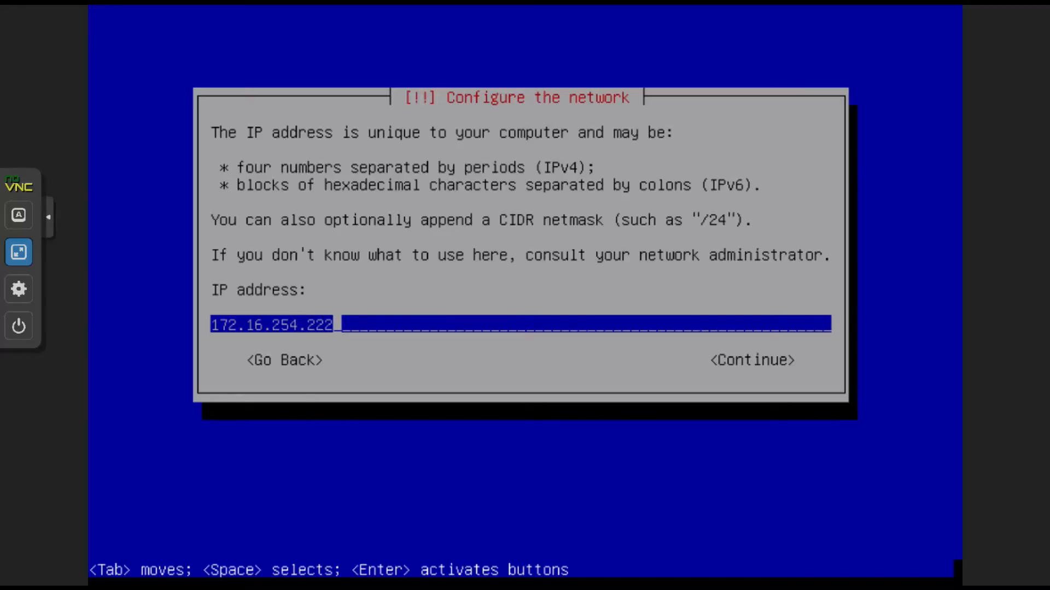
pyautogui.press('Tab')
pyautogui.press('Return')
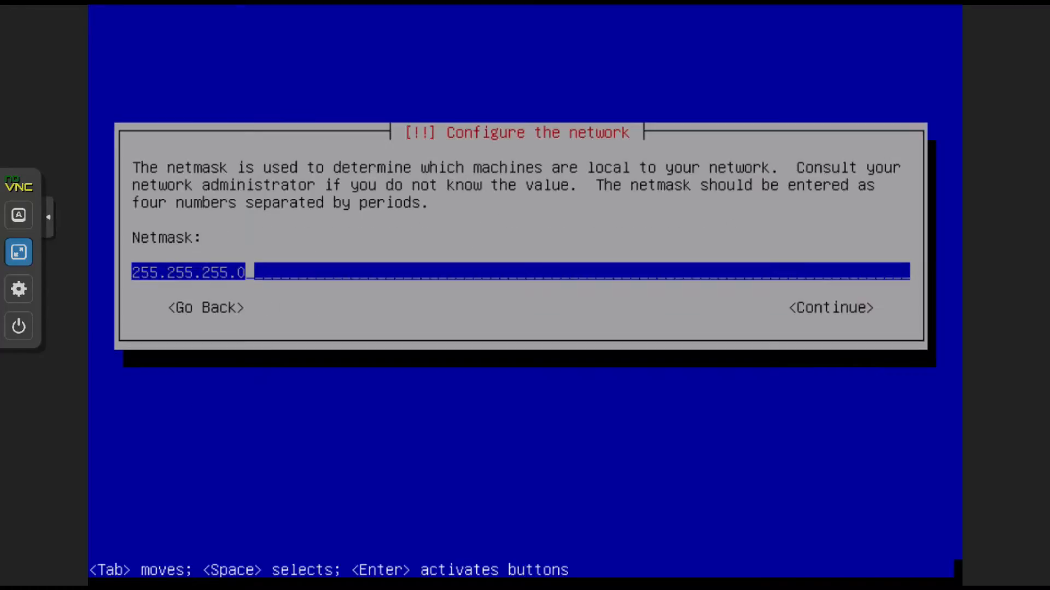
# Step: Accept netmask 255.255.255.0 and use 172.16.254.1 as both the gateway and the name server address
pyautogui.press('Tab')
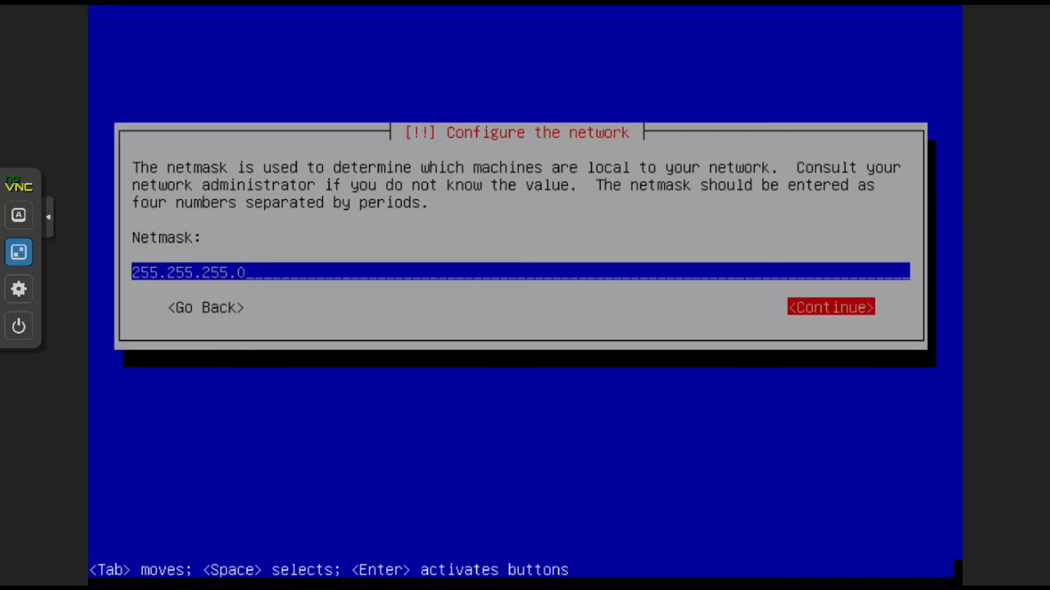
pyautogui.press('Return')
pyautogui.press('Tab')
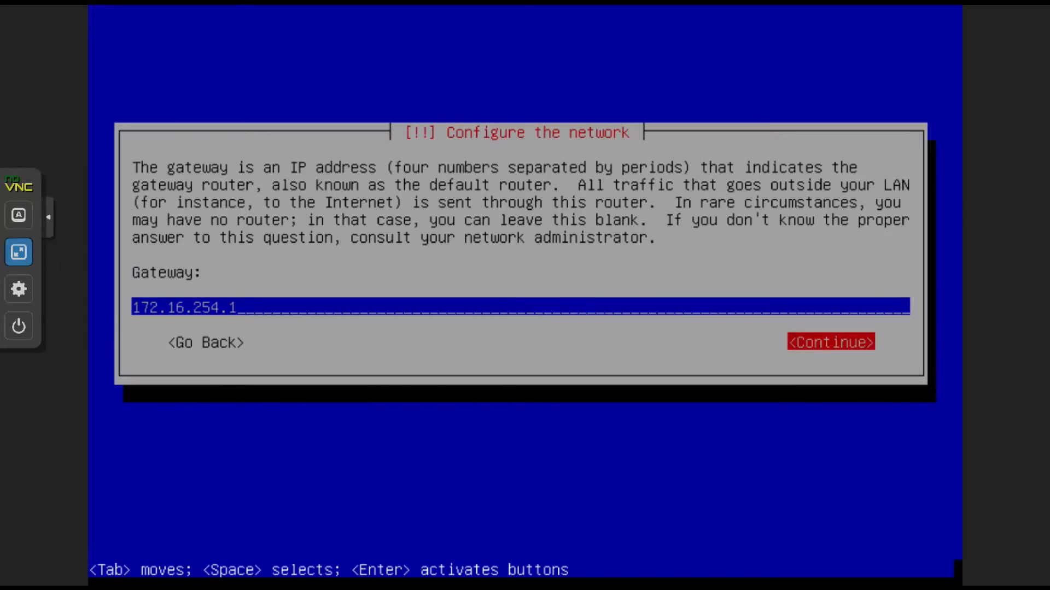
pyautogui.press('Return')
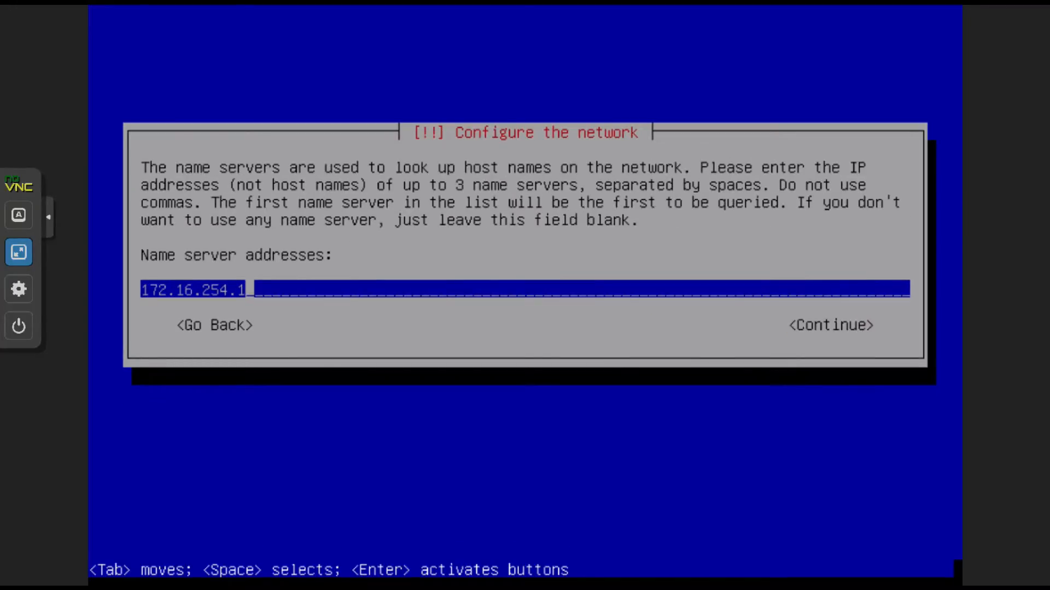
pyautogui.press('Tab')
pyautogui.press('Return')
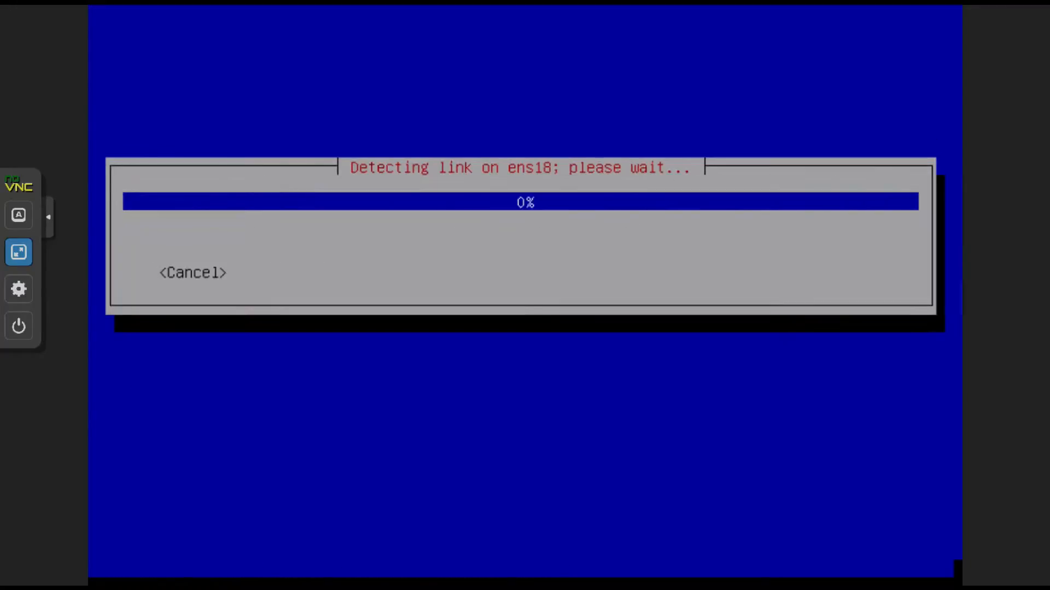
# Step: Keep debian as the hostname and leave the domain name empty
pyautogui.press('Tab')
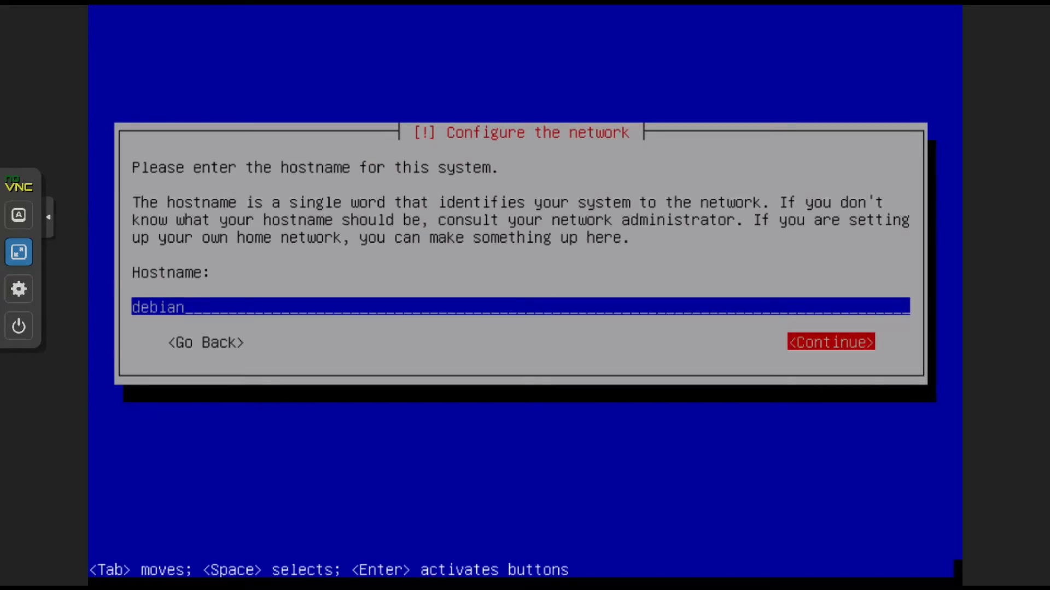
pyautogui.press('Return')
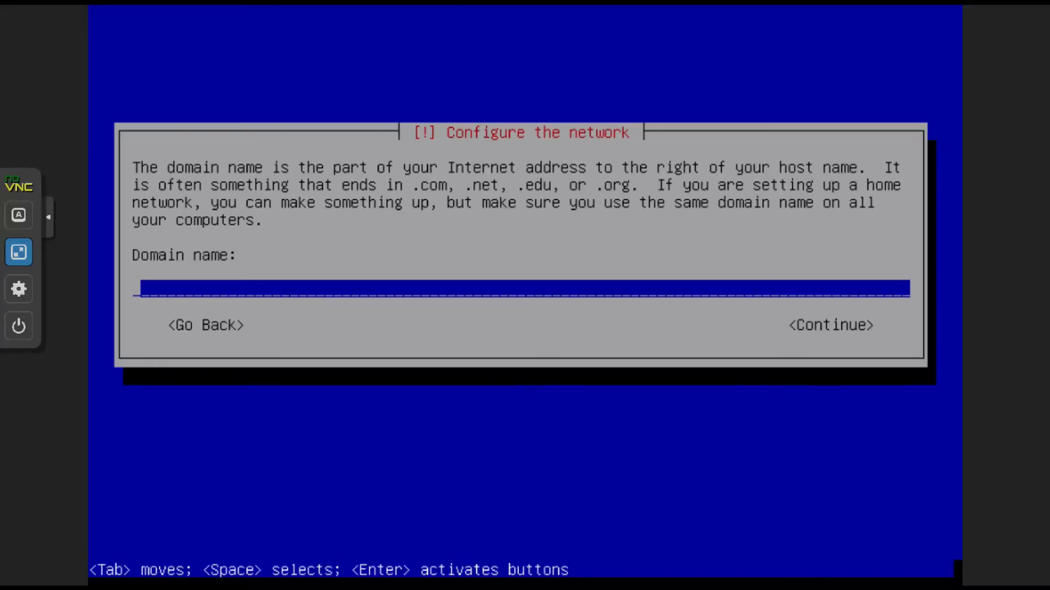
pyautogui.press('Tab')
pyautogui.press('Return')
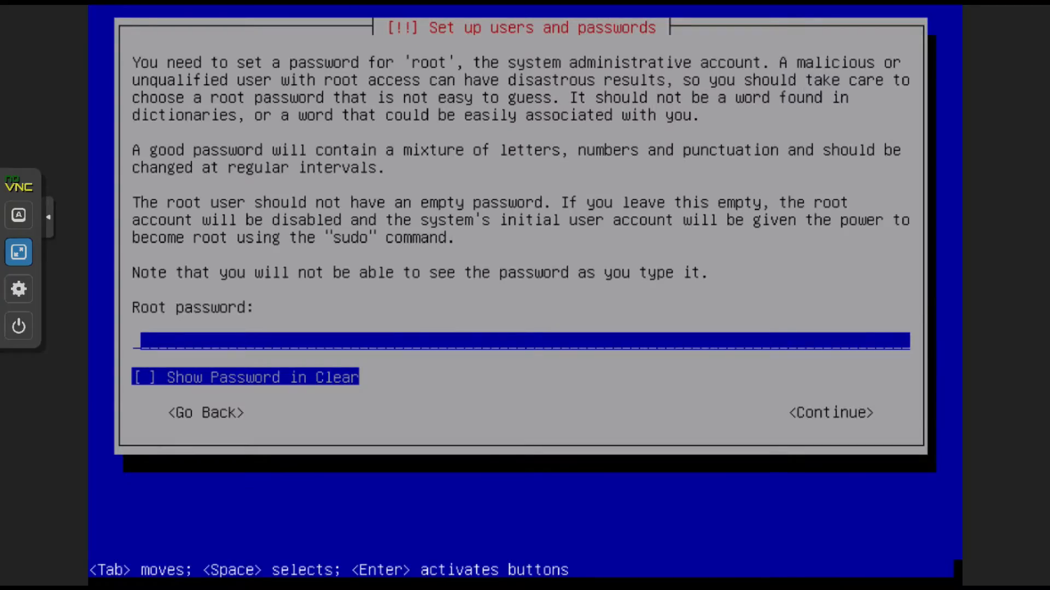
# Step: Enter the root password and re-enter it for verification
pyautogui.write('********')
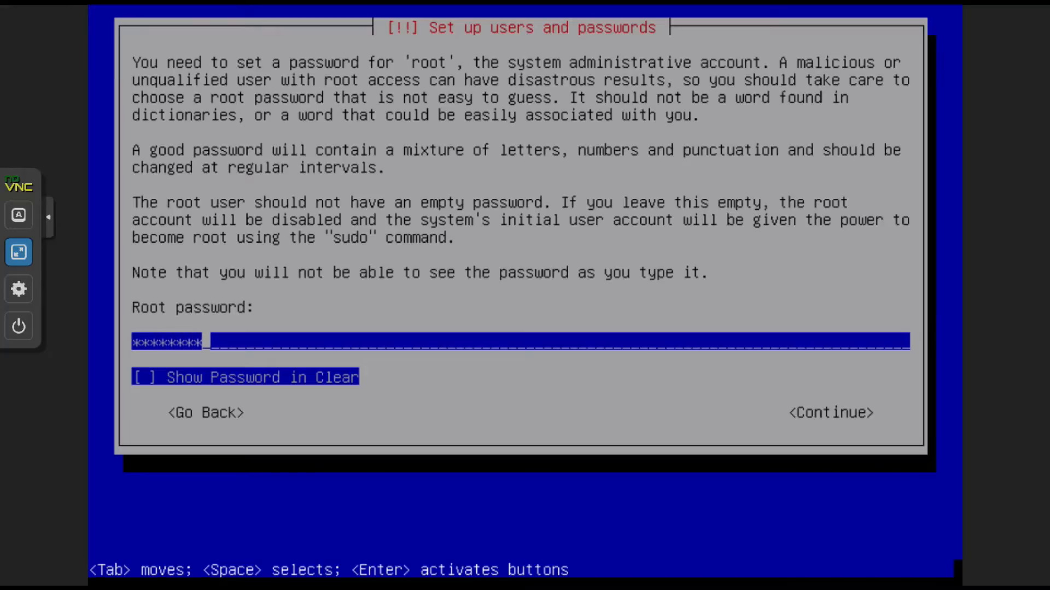
pyautogui.press('Tab')
pyautogui.press('Tab')
pyautogui.press('Return')
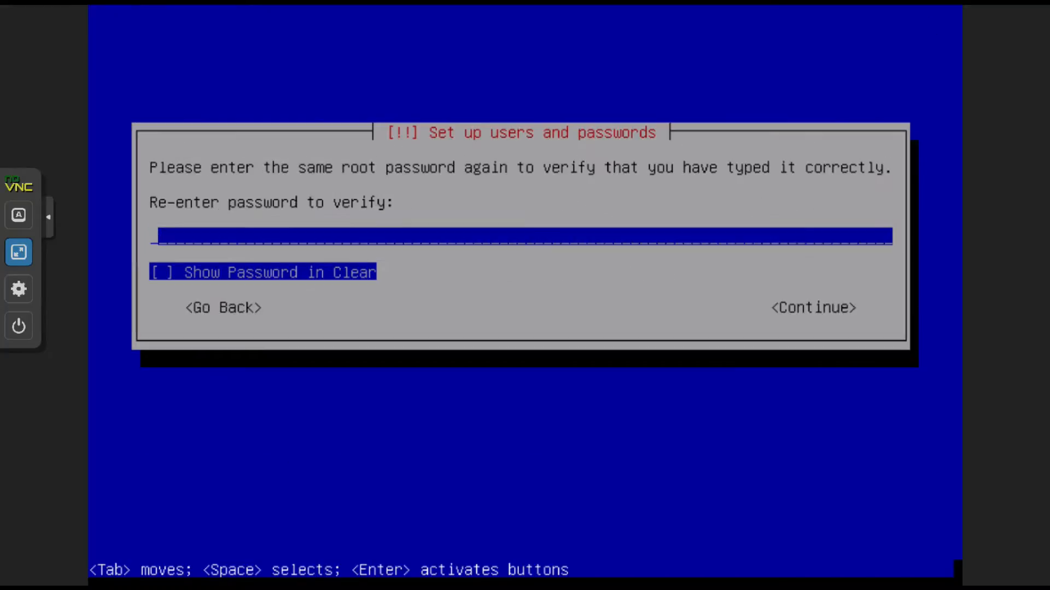
pyautogui.write('*********')
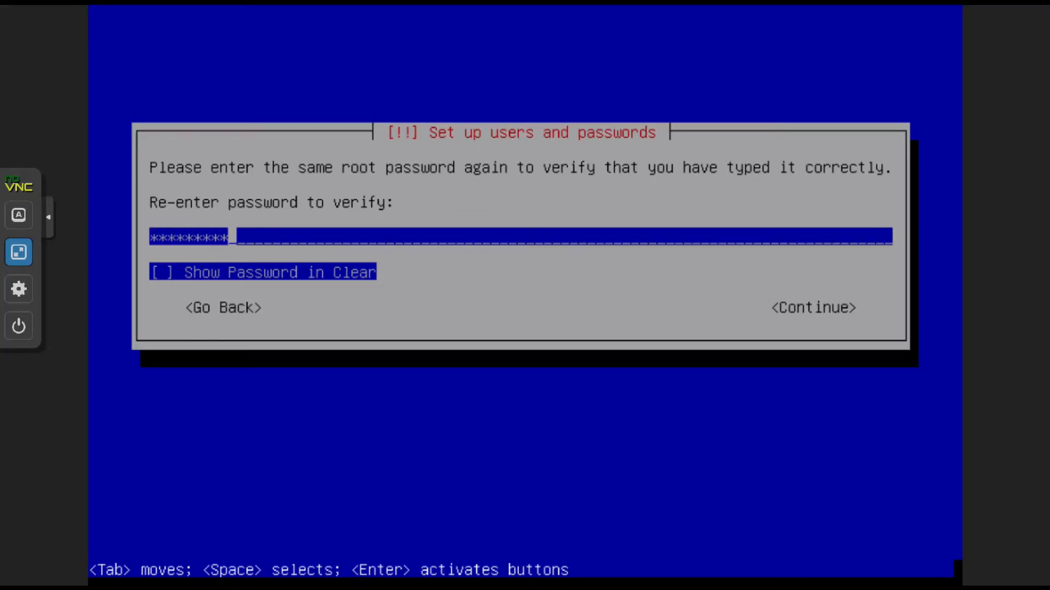
pyautogui.press('Tab')
pyautogui.press('Tab')
pyautogui.press('Return')
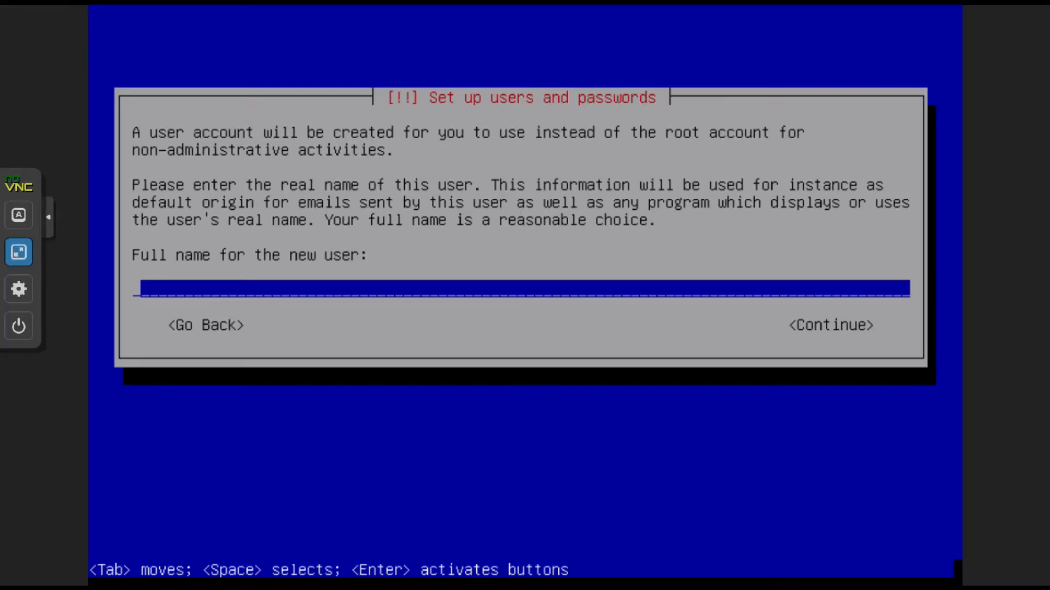
# Step: Enter the new user's full name and accept the suggested username for the account
pyautogui.write('Anto')
pyautogui.press('Tab')
pyautogui.press('Return')
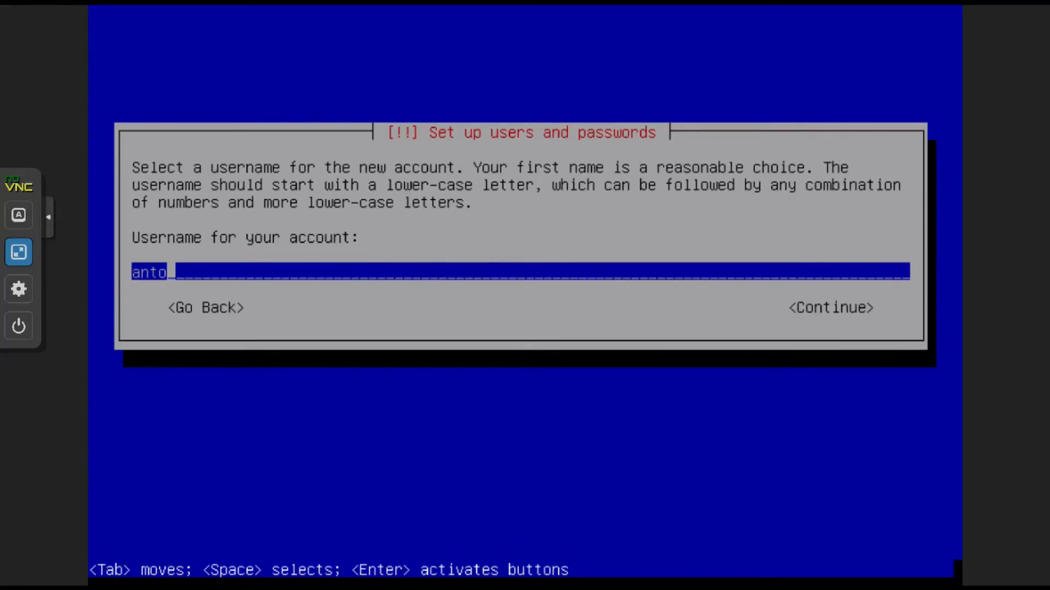
pyautogui.press('Tab')
pyautogui.press('Return')
# Step: Enter the password for the new user account and re-enter it for verification
pyautogui.write('****')
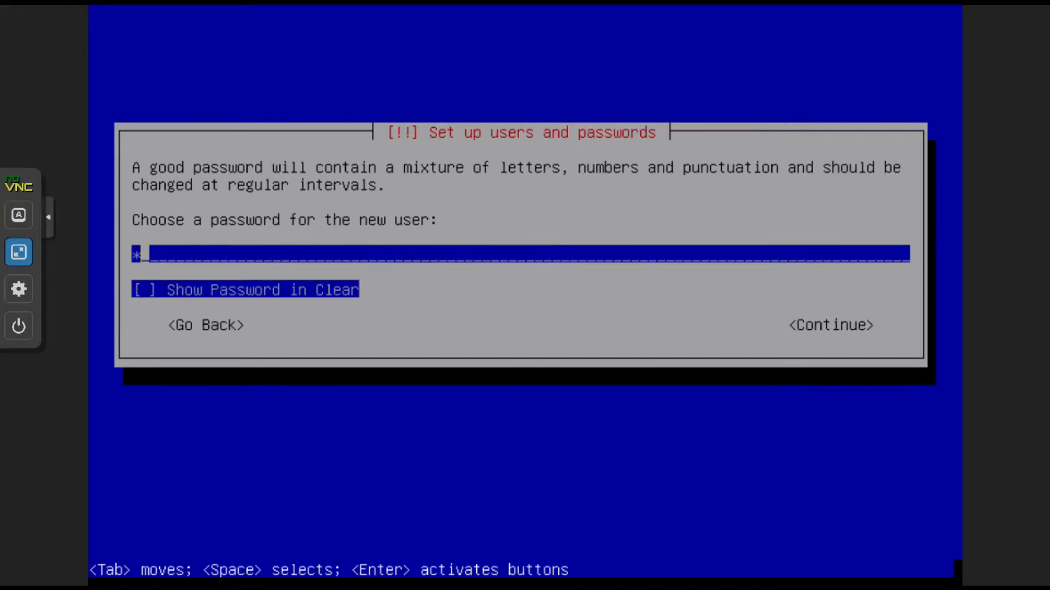
pyautogui.press('Tab')
pyautogui.press('Tab')
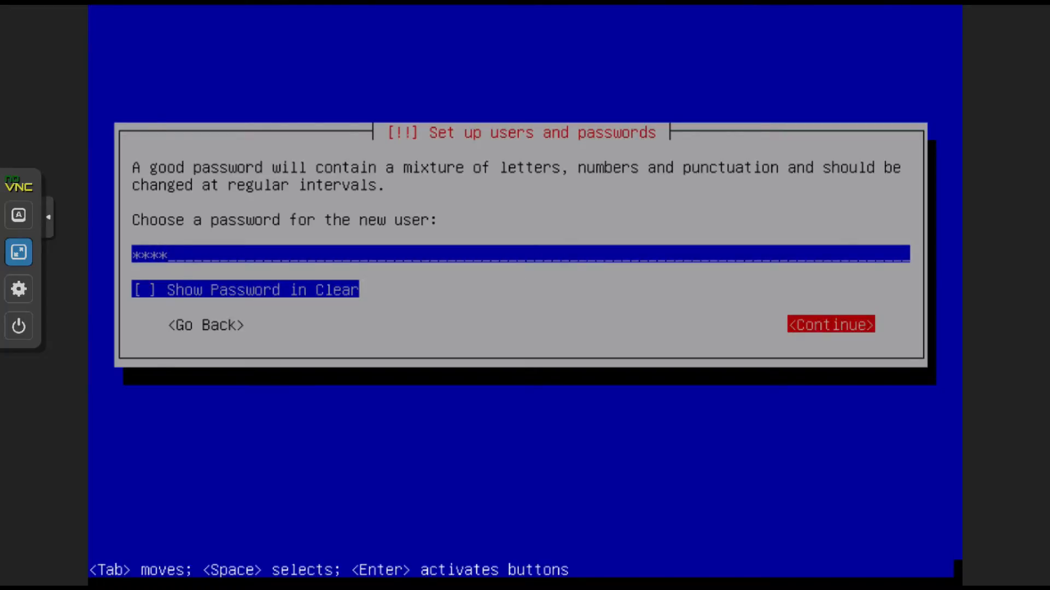
pyautogui.press('Return')
pyautogui.write('****')
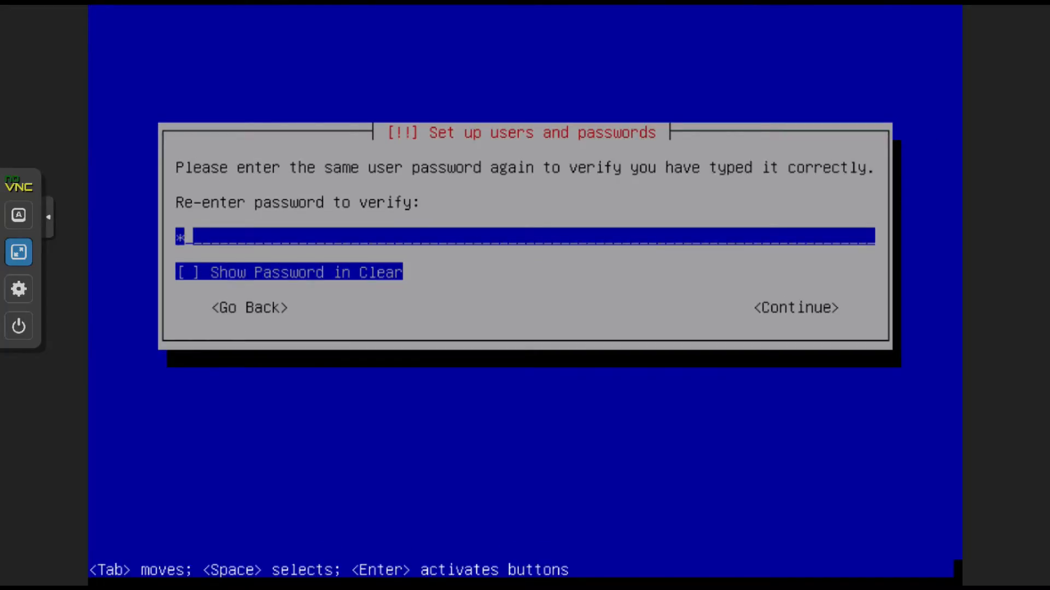
pyautogui.press('Tab')
pyautogui.press('Tab')
pyautogui.press('Return')
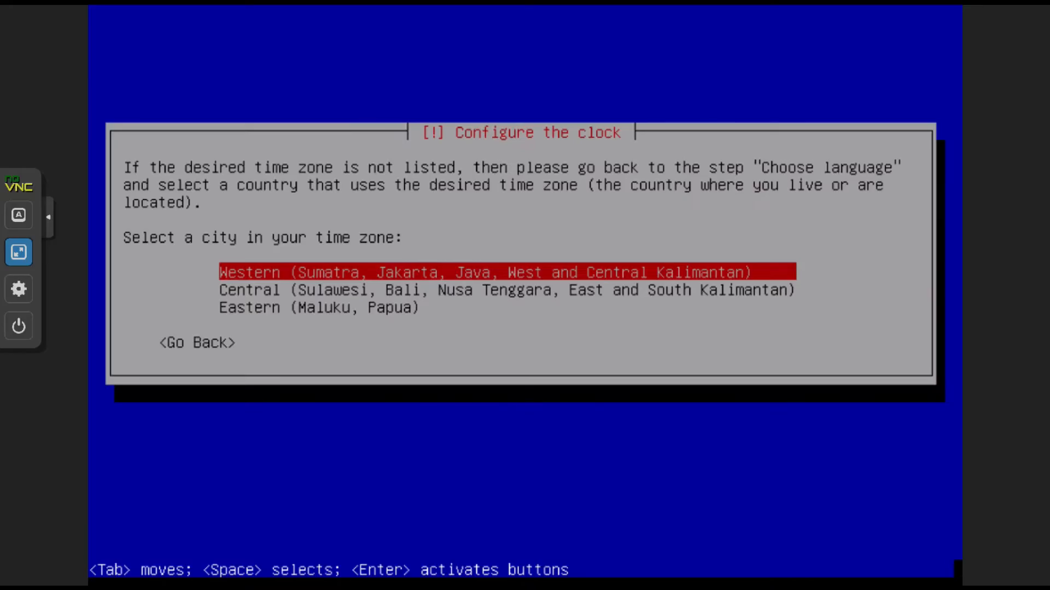
# Step: Set the clock's time zone to Central (Sulawesi, Bali, Nusa Tenggara, East and South Kalimantan)
pyautogui.press('Down')
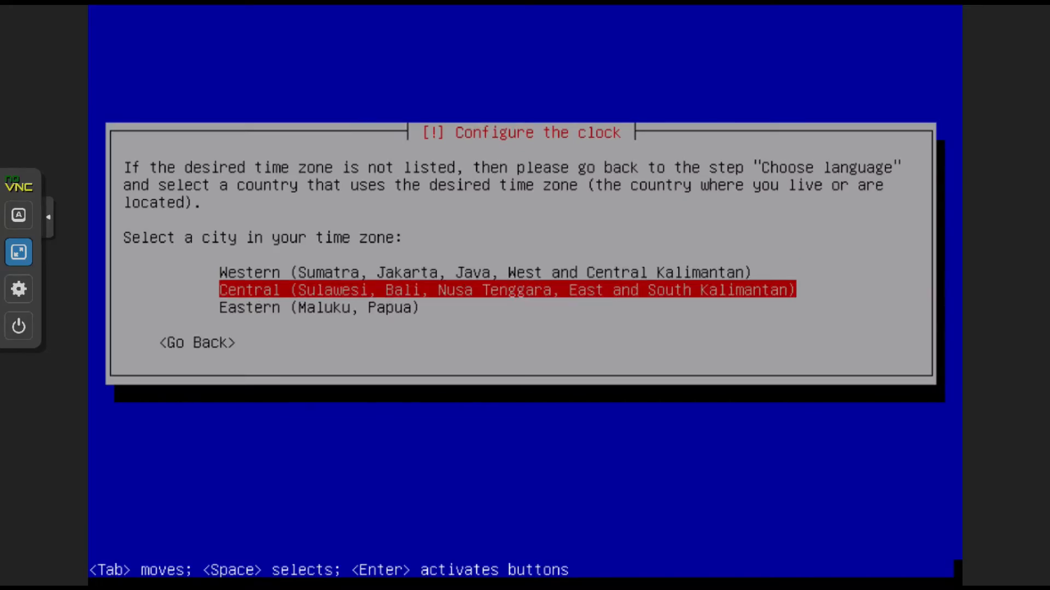
pyautogui.press('Return')
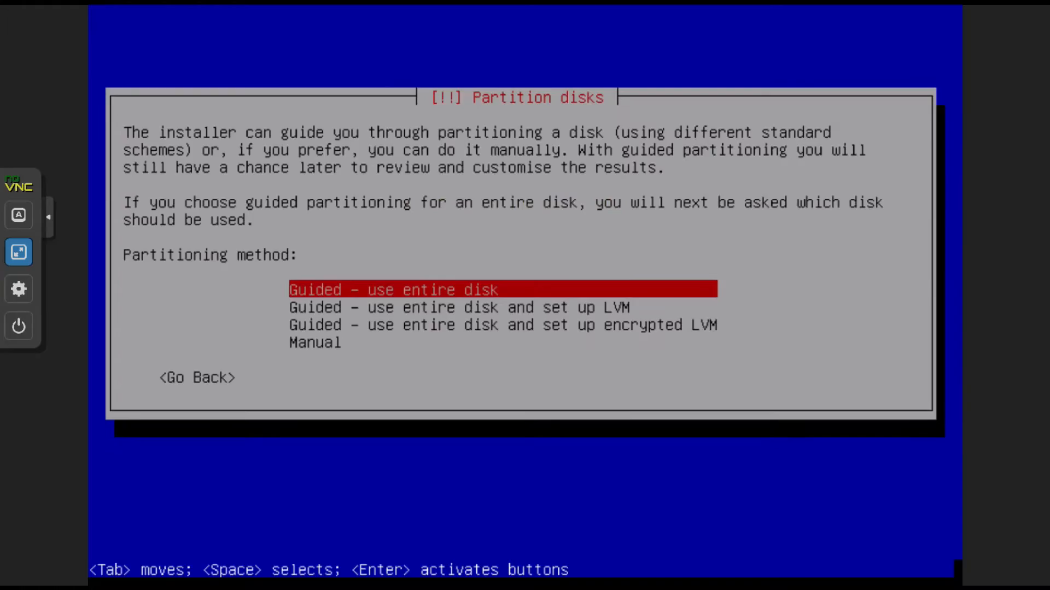
# Step: Partition the entire SCSI3 (sda) disk with guided partitioning, all files in one partition, and write the changes to disk
pyautogui.press('Return')
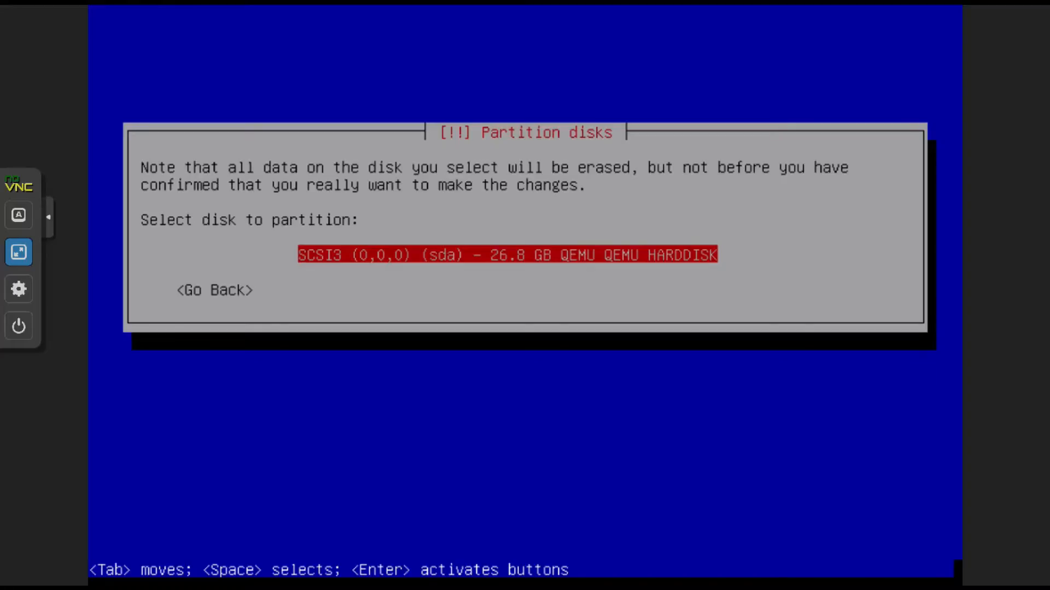
pyautogui.press('Return')
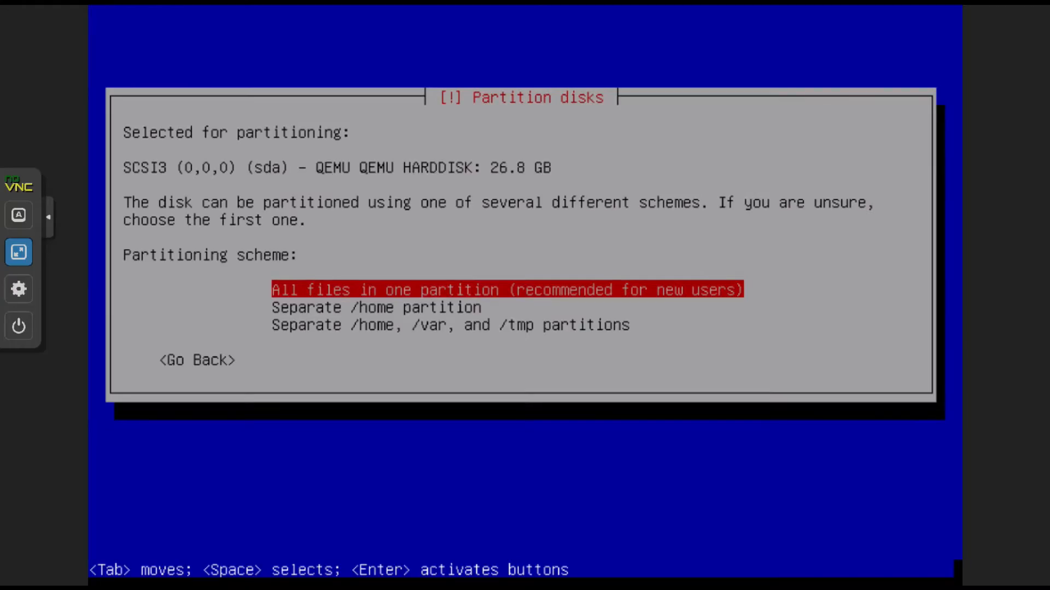
pyautogui.press('Return')
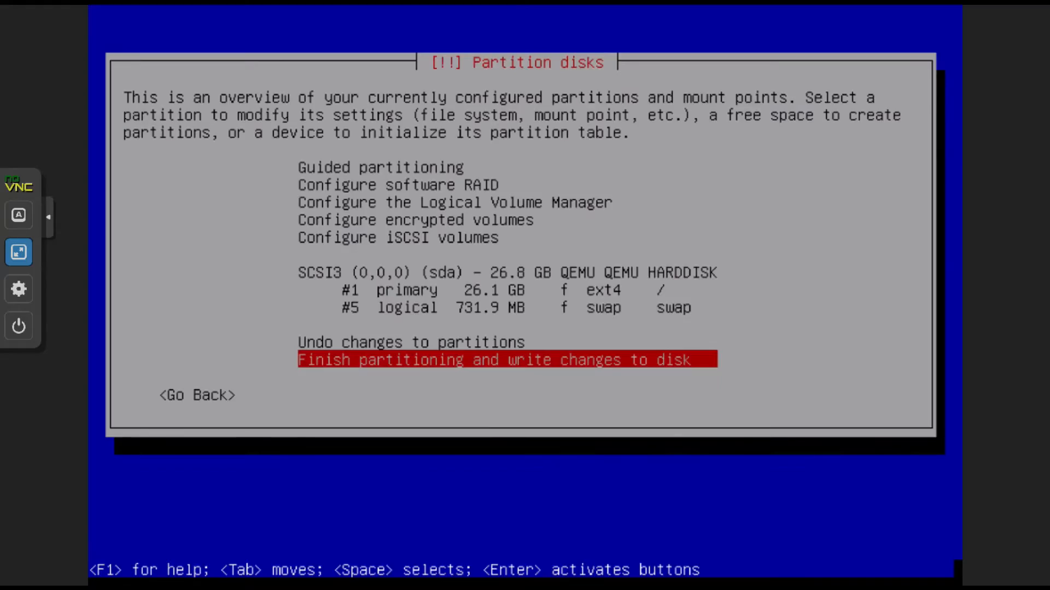
pyautogui.press('Return')
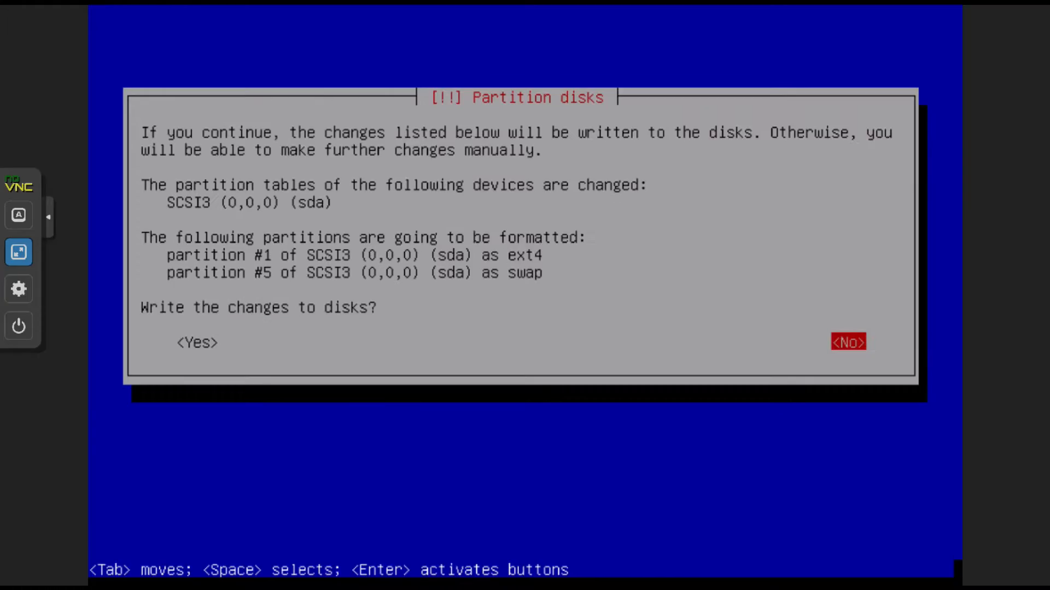
pyautogui.press('Tab')
pyautogui.press('Return')
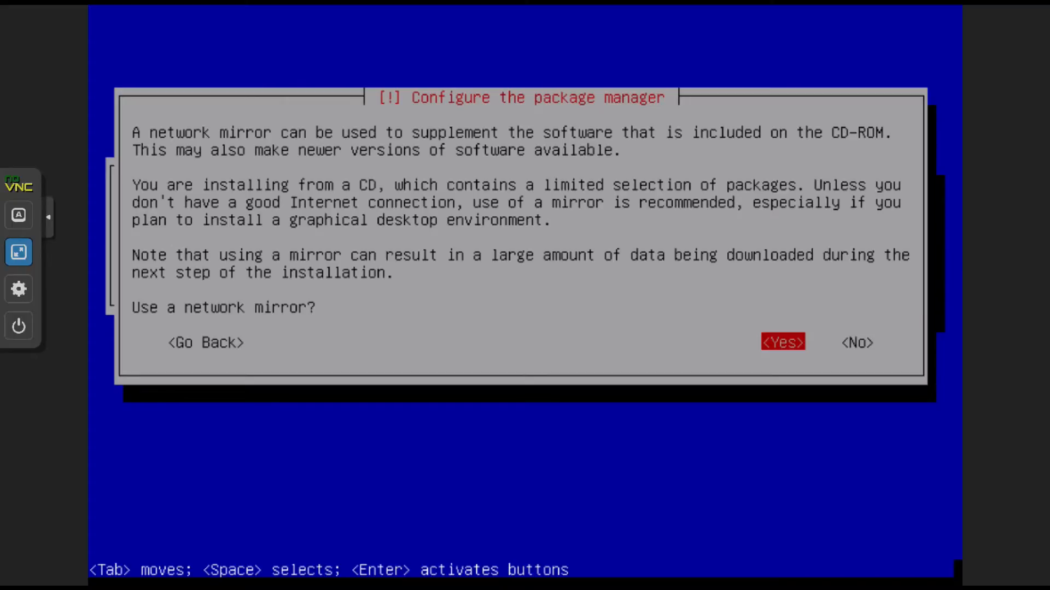
# Step: Configure the package manager to use the Indonesian network mirror kartolo.sby.datautama.net.id
pyautogui.press('Return')
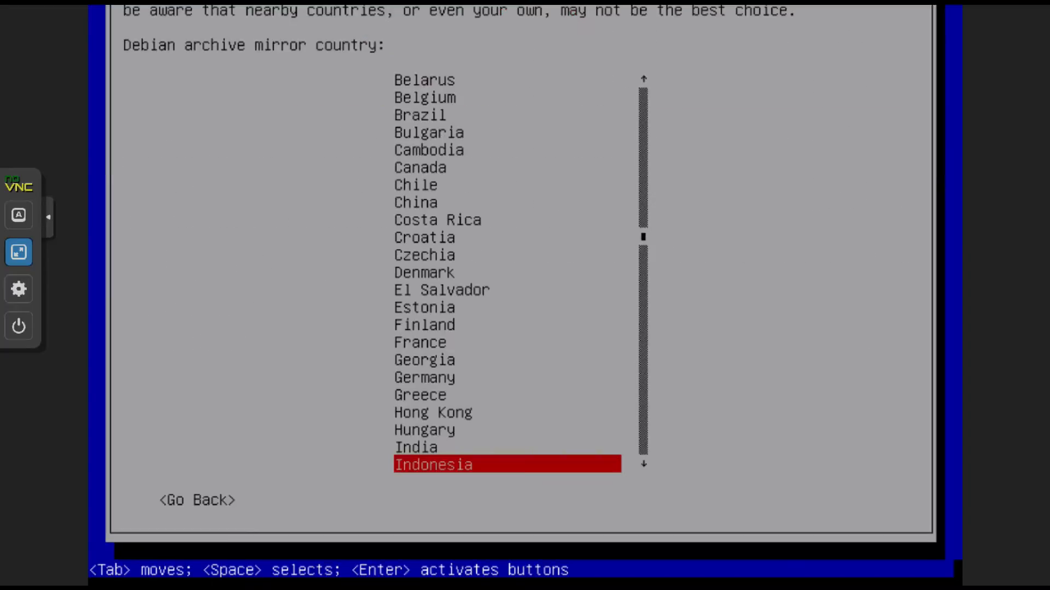
pyautogui.press('Return')
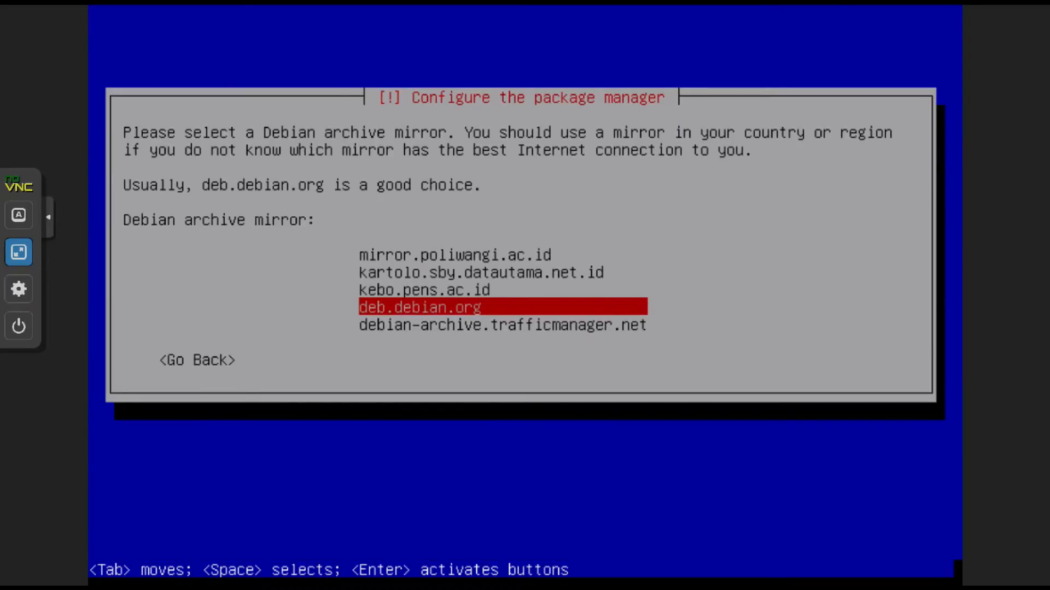
pyautogui.press('Up')
pyautogui.press('Up')
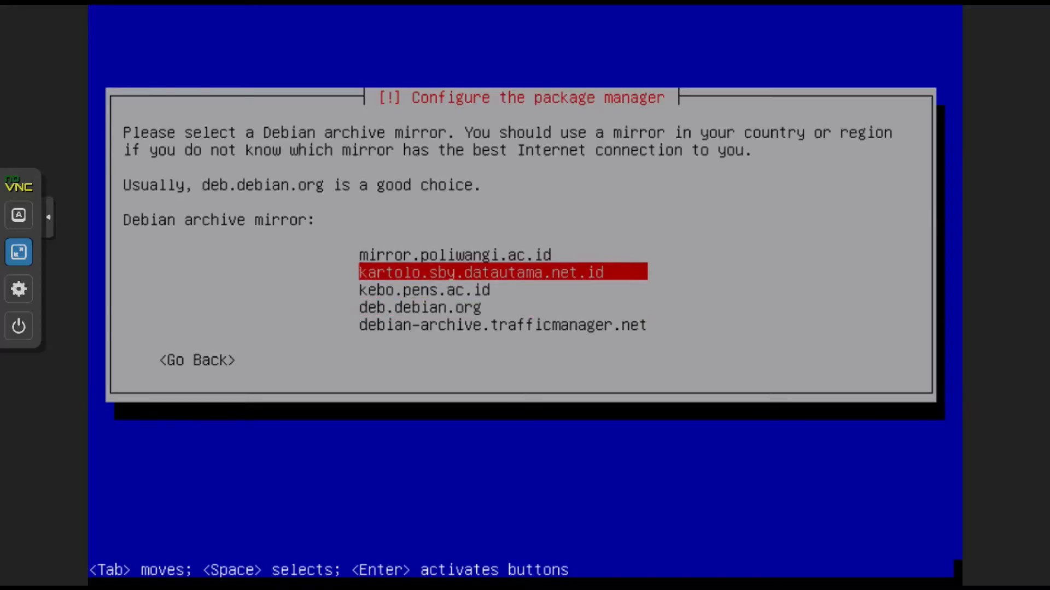
pyautogui.press('Return')
pyautogui.press('Return')
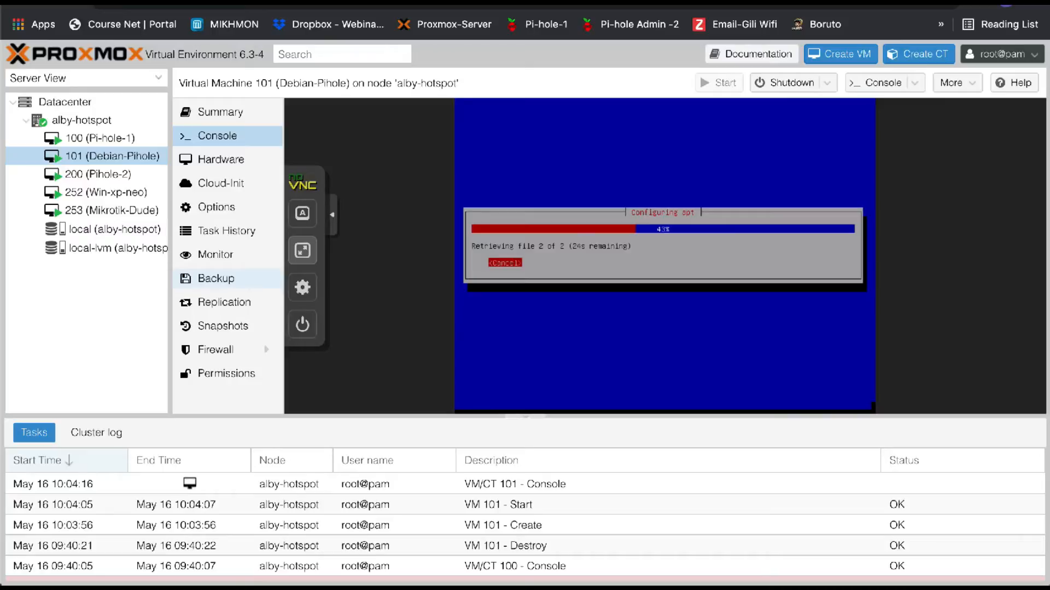
# Step: Switch to VNC Viewer and connect to the saved Vnc-Td remote desktop to view its network map
pyautogui.moveTo(206, 580)
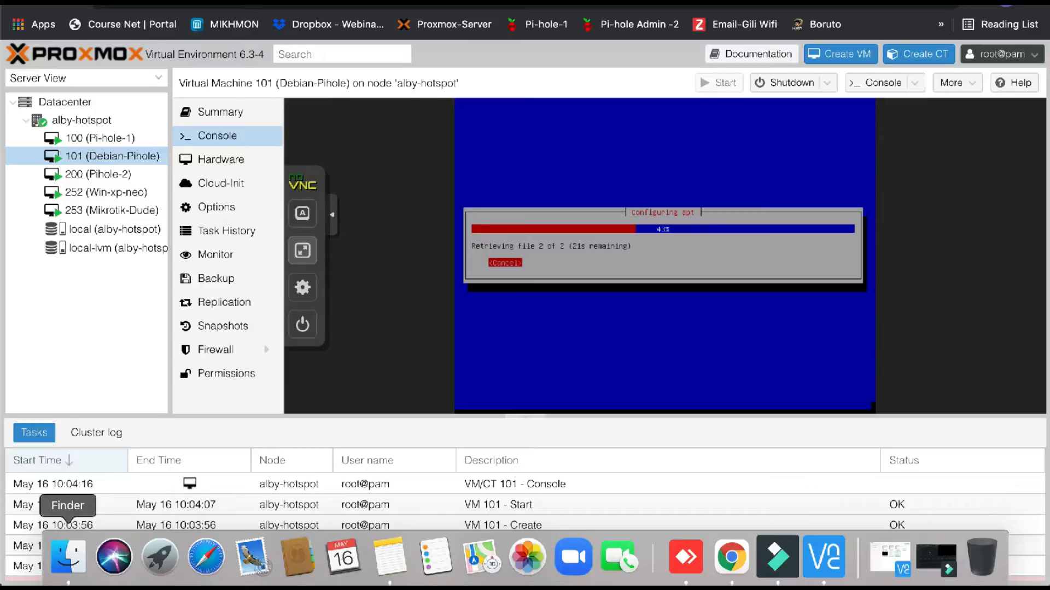
pyautogui.click(889, 557)
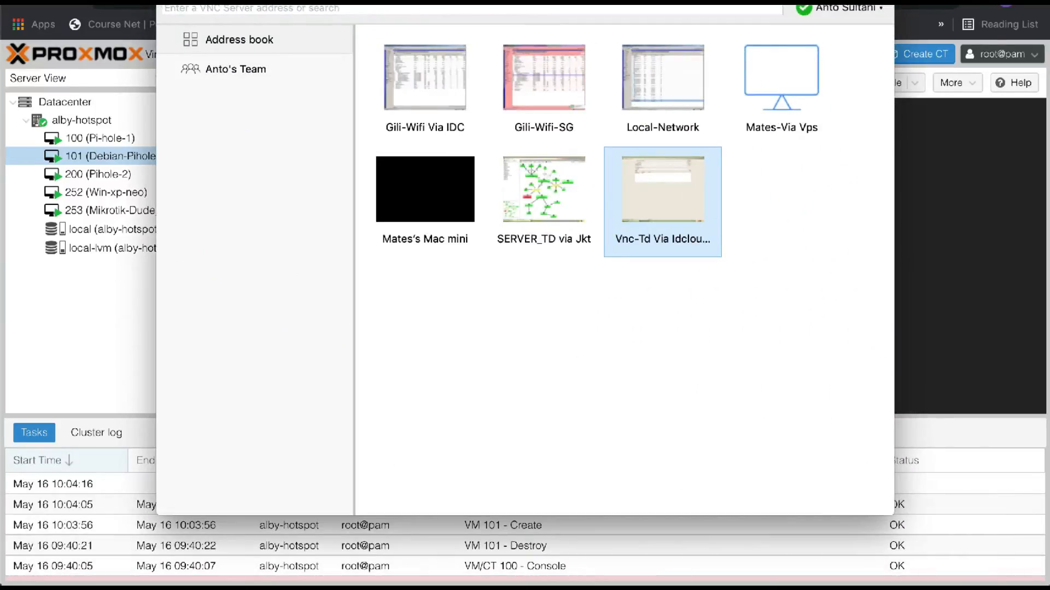
pyautogui.doubleClick(648, 200)
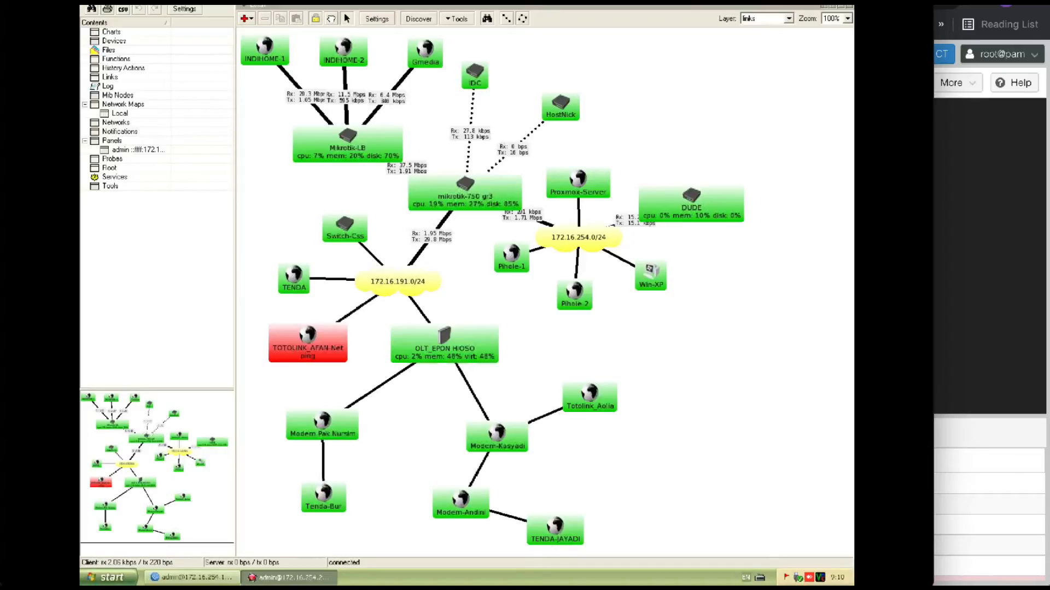
pyautogui.press('super+Tab')
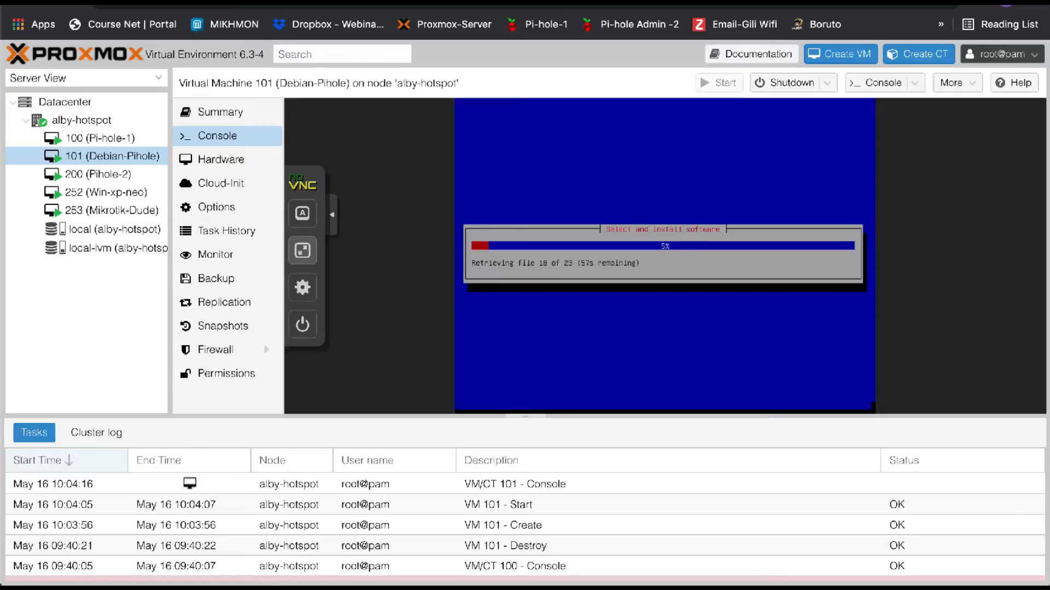
# Step: Return to the VNC remote desktop, open Google Chrome there and load speedtest.cbn.id
pyautogui.moveTo(711, 582)
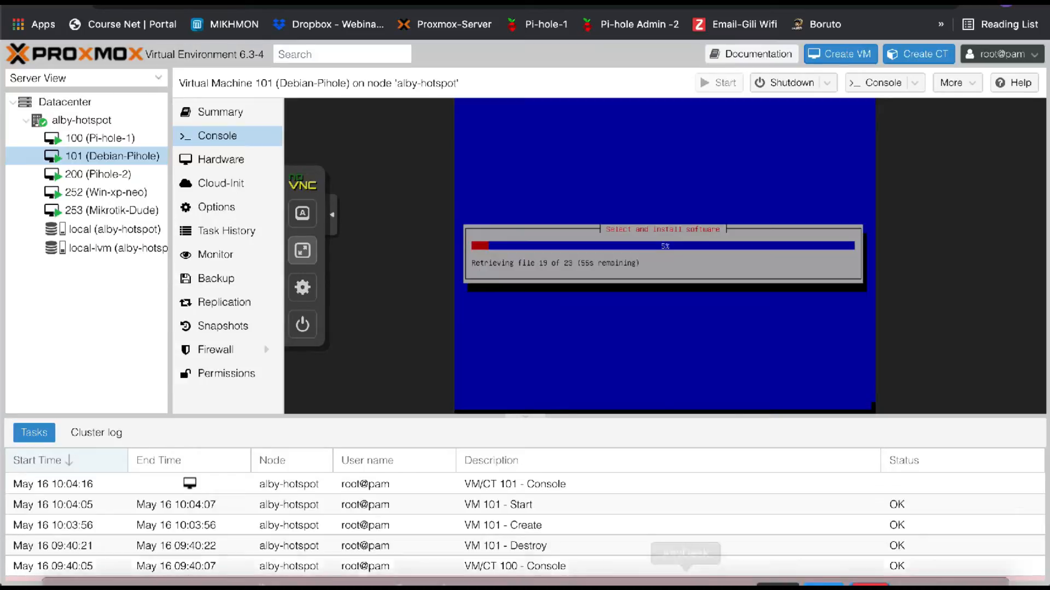
pyautogui.click(869, 556)
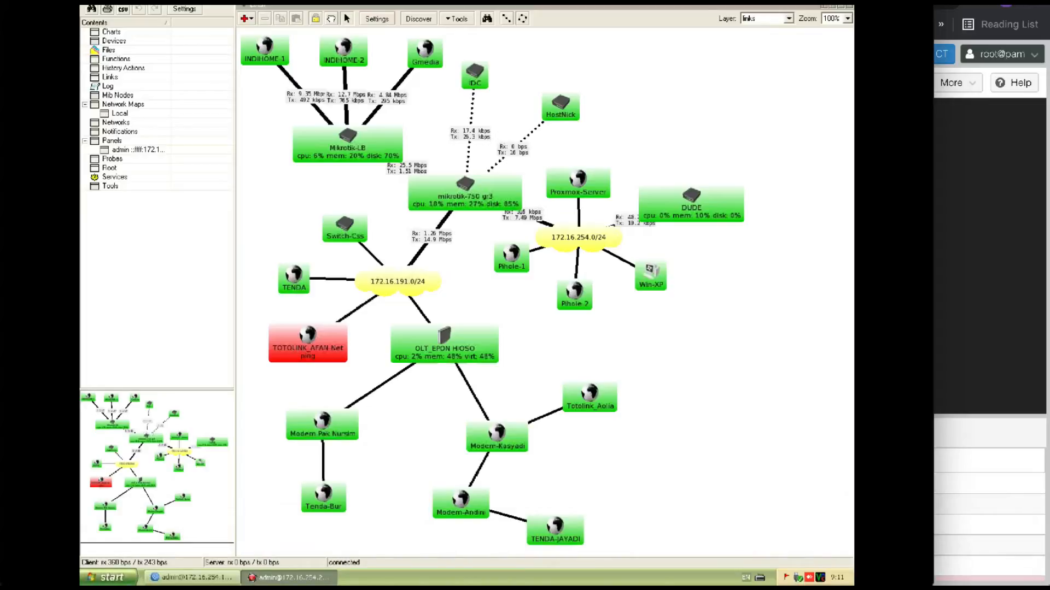
pyautogui.click(114, 577)
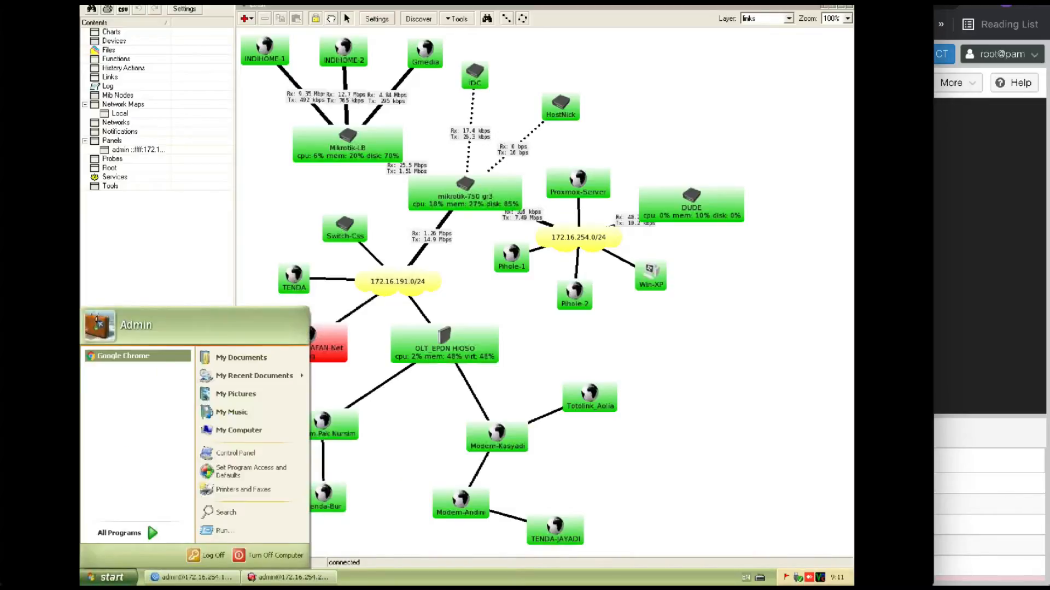
pyautogui.click(124, 356)
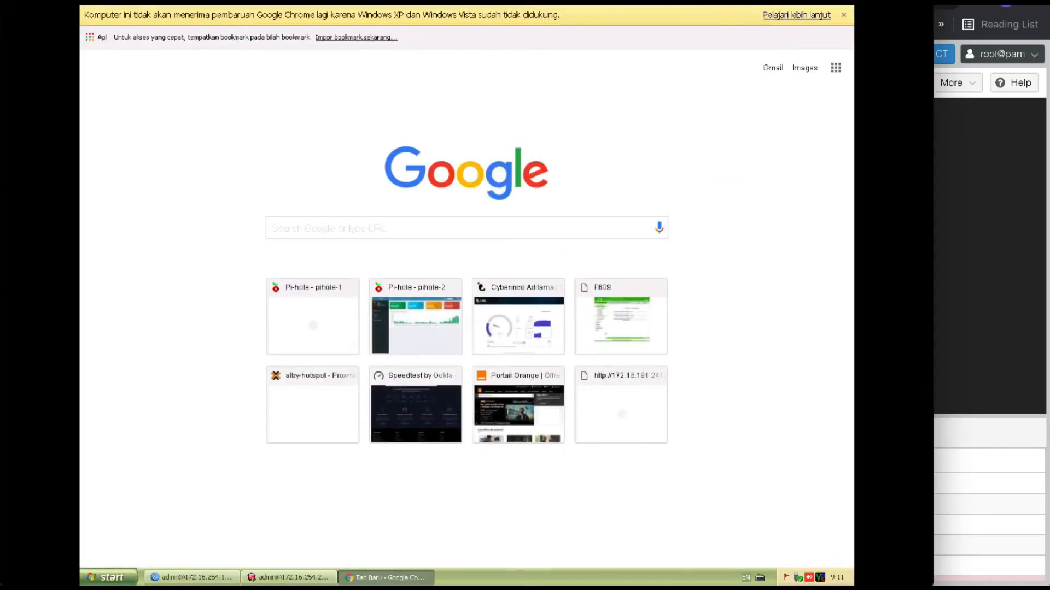
pyautogui.write('speedte')
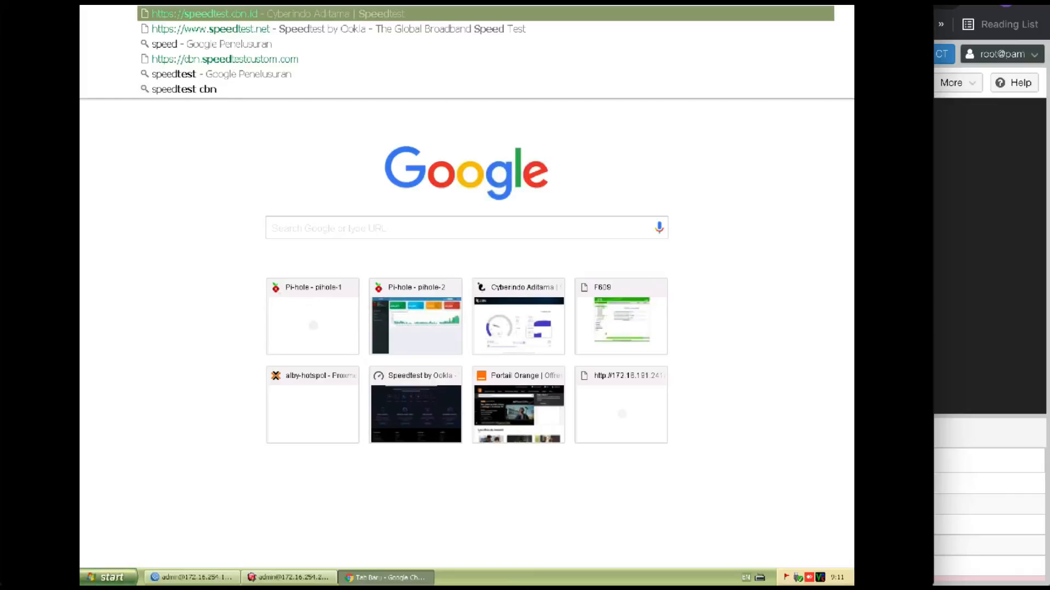
pyautogui.press('Return')
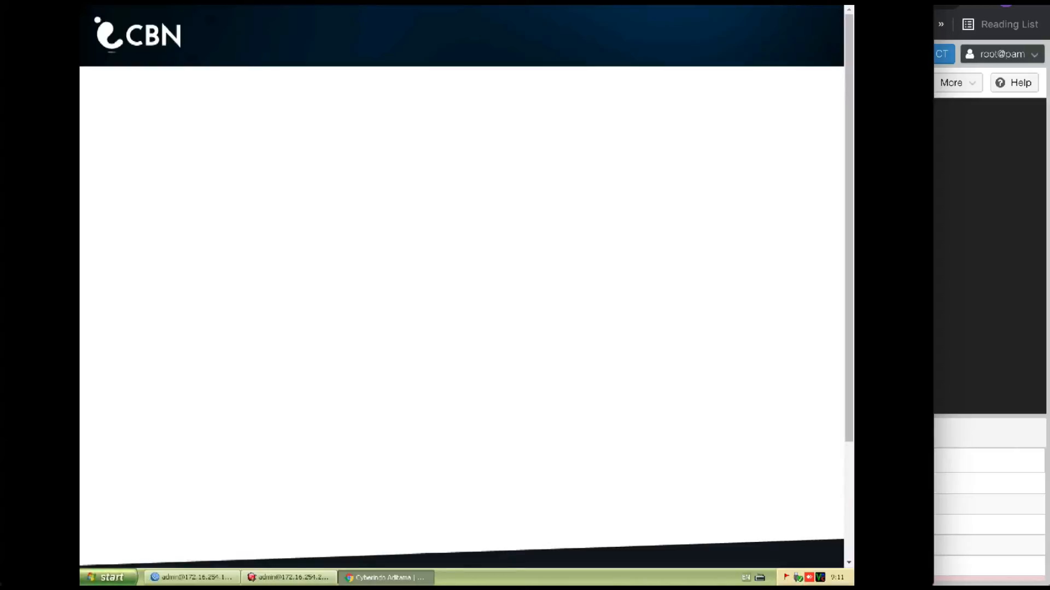
# Step: Open a cmd window on the remote desktop and start the CBN speed test
pyautogui.press('super')
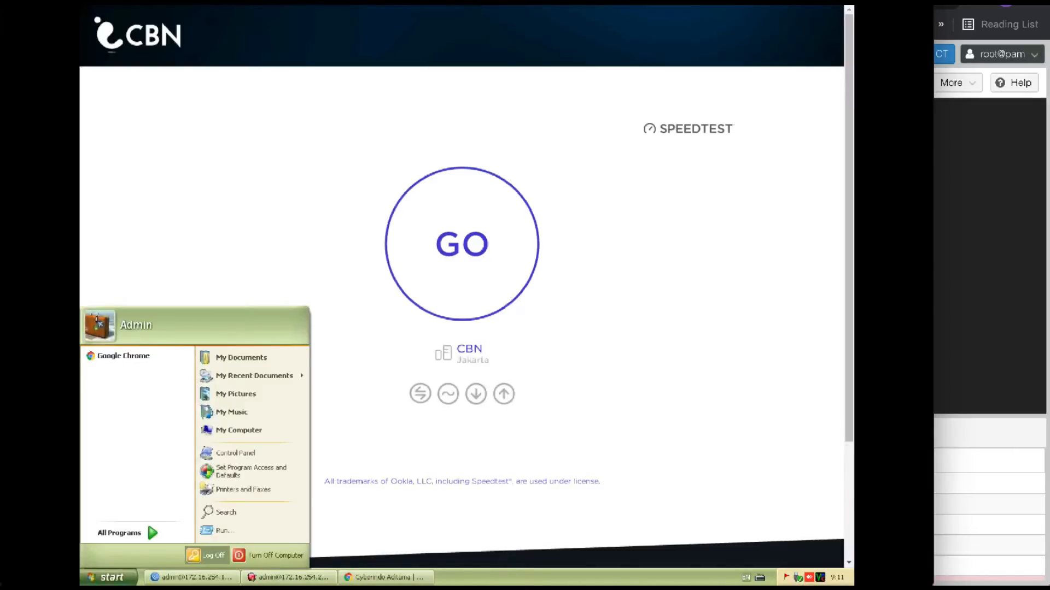
pyautogui.click(225, 531)
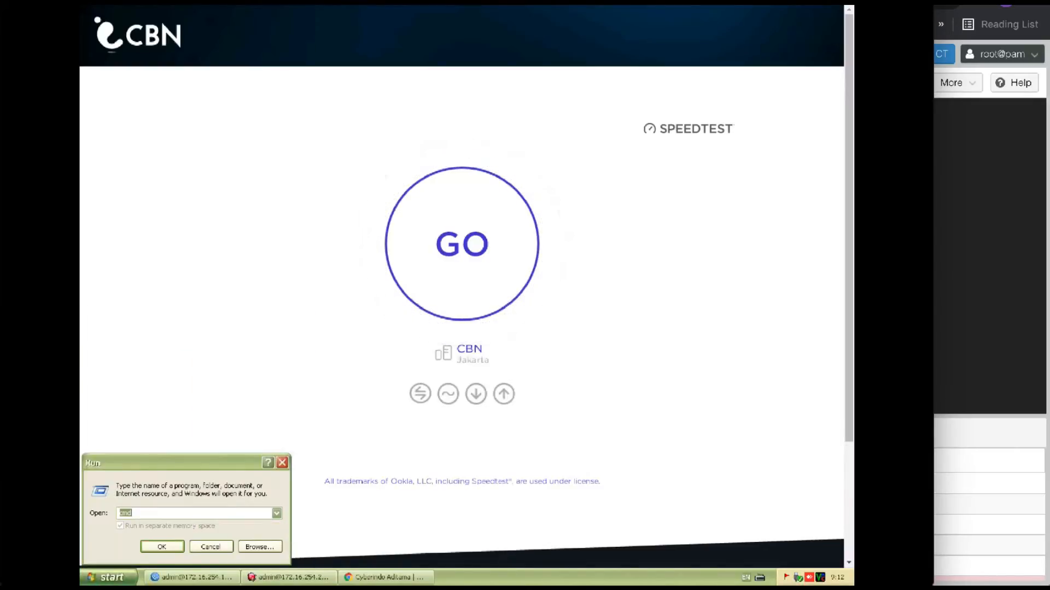
pyautogui.press('Return')
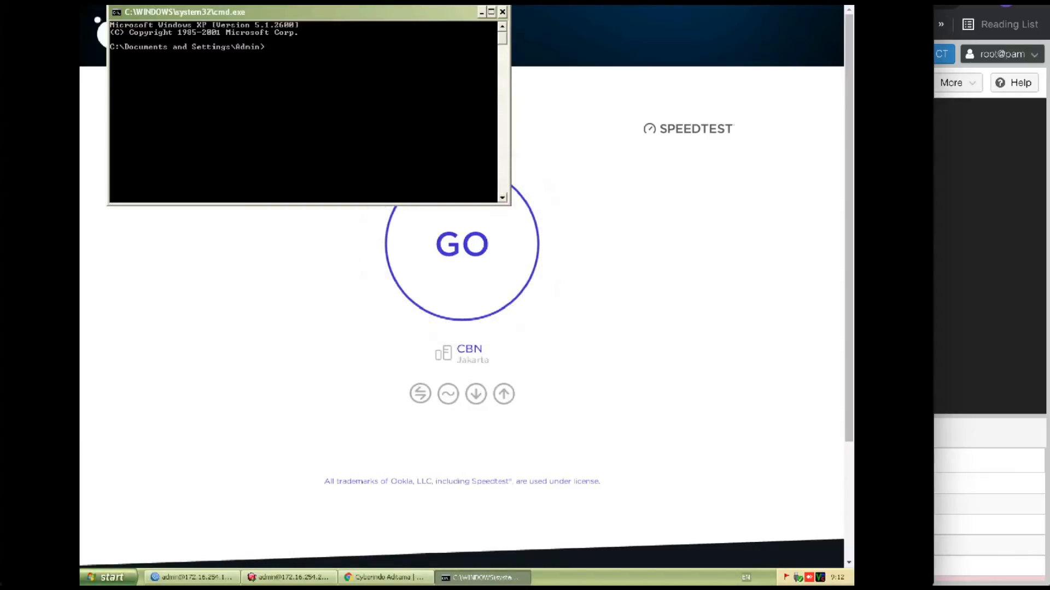
pyautogui.click(461, 252)
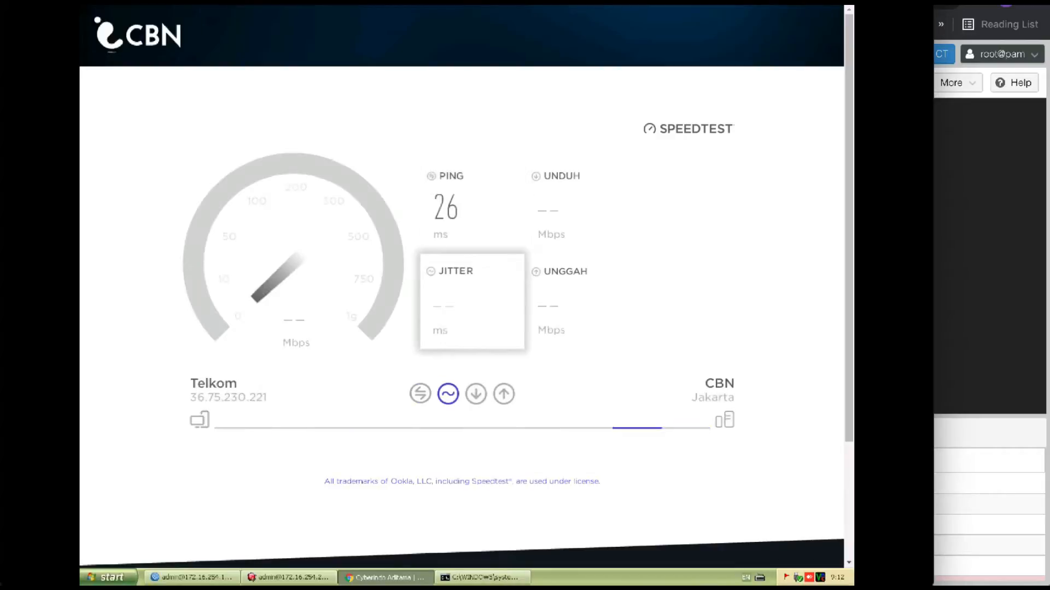
# Step: Run tracert 8.8.4.4 in the remote desktop's command window
pyautogui.click(482, 578)
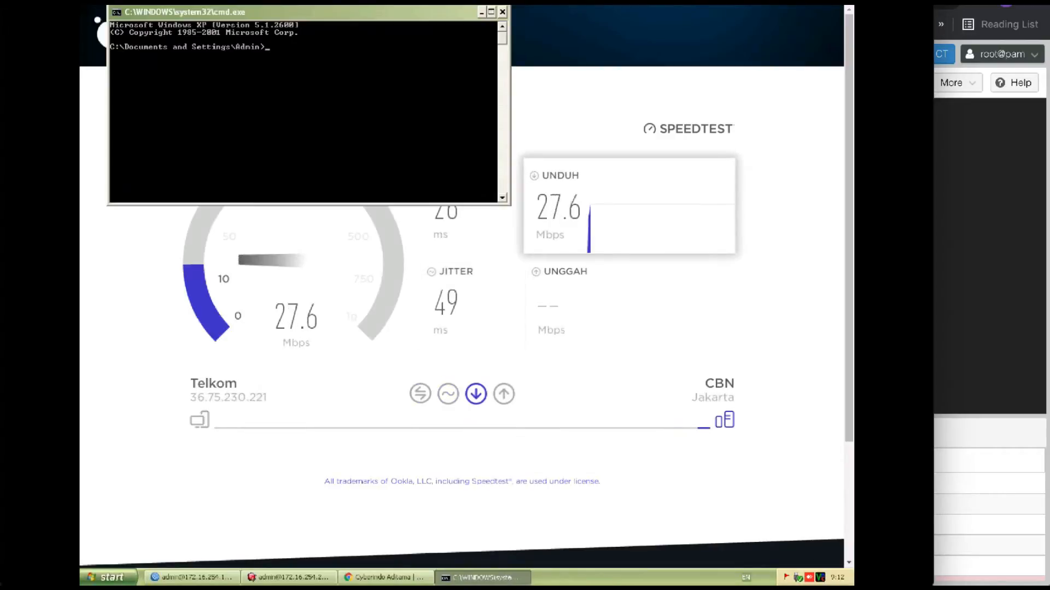
pyautogui.write('tracert ')
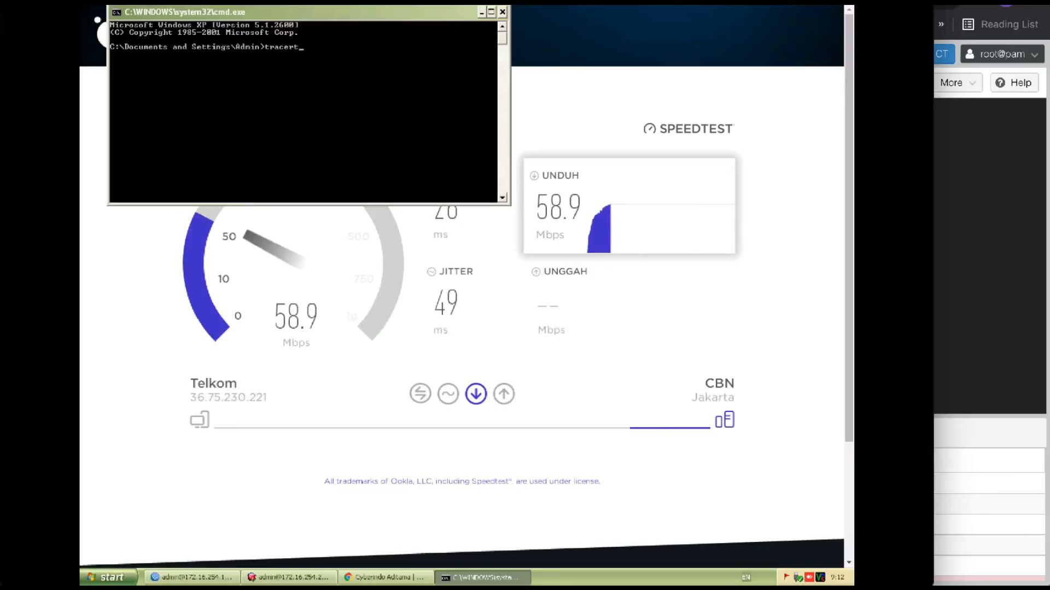
pyautogui.write('8')
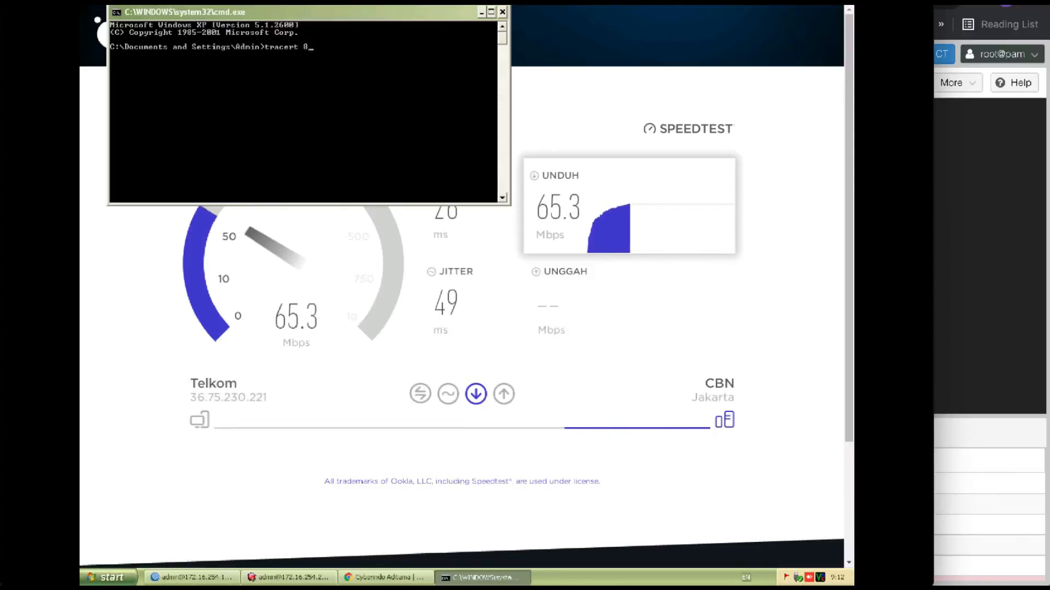
pyautogui.write('.8.4.4')
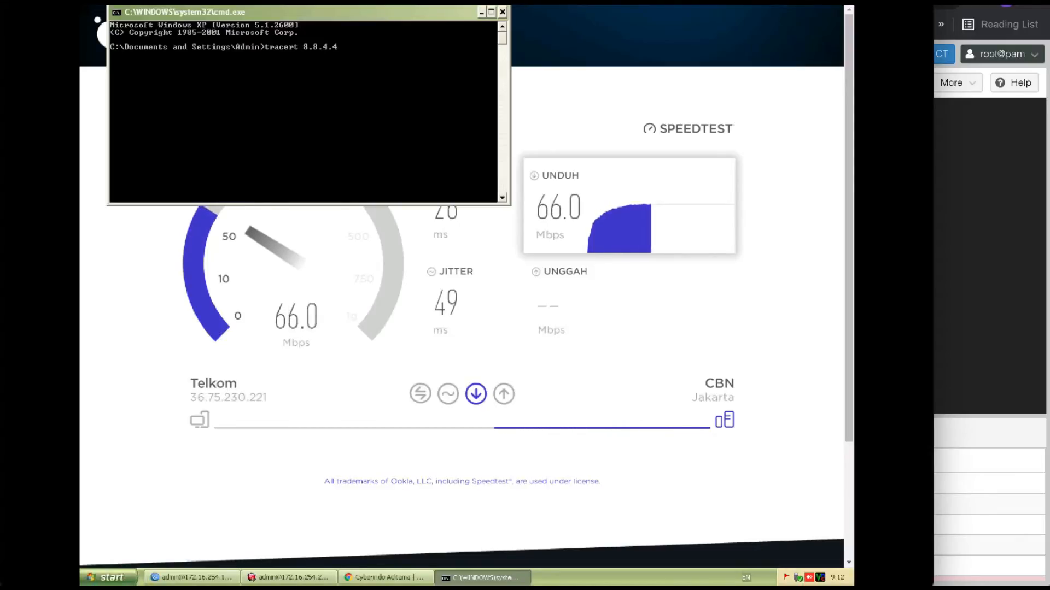
pyautogui.press('Return')
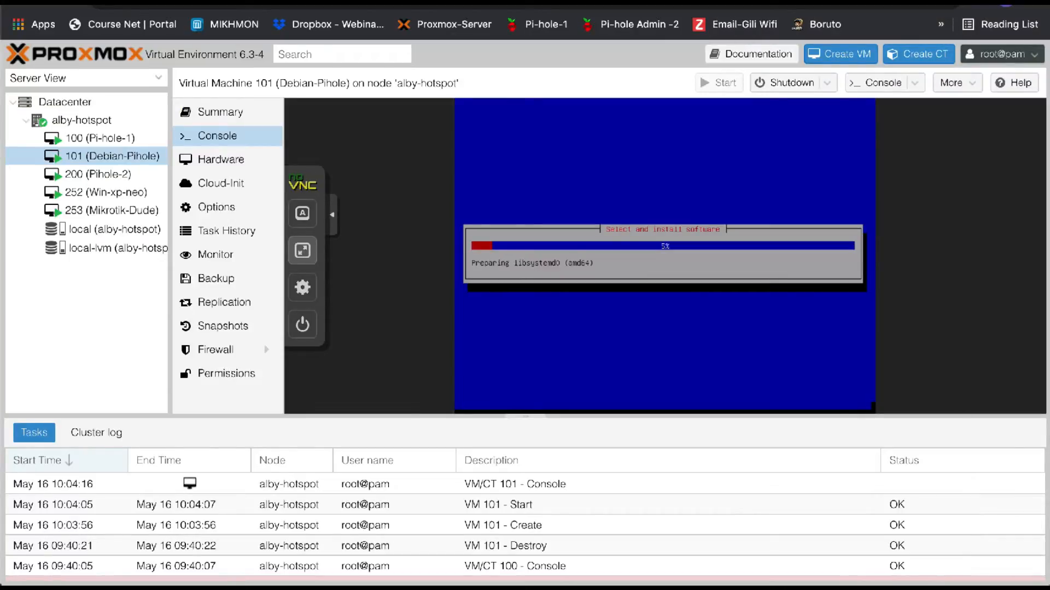
# Step: Return to the VNC remote desktop, check the route trace and minimize the command window
pyautogui.moveTo(869, 585)
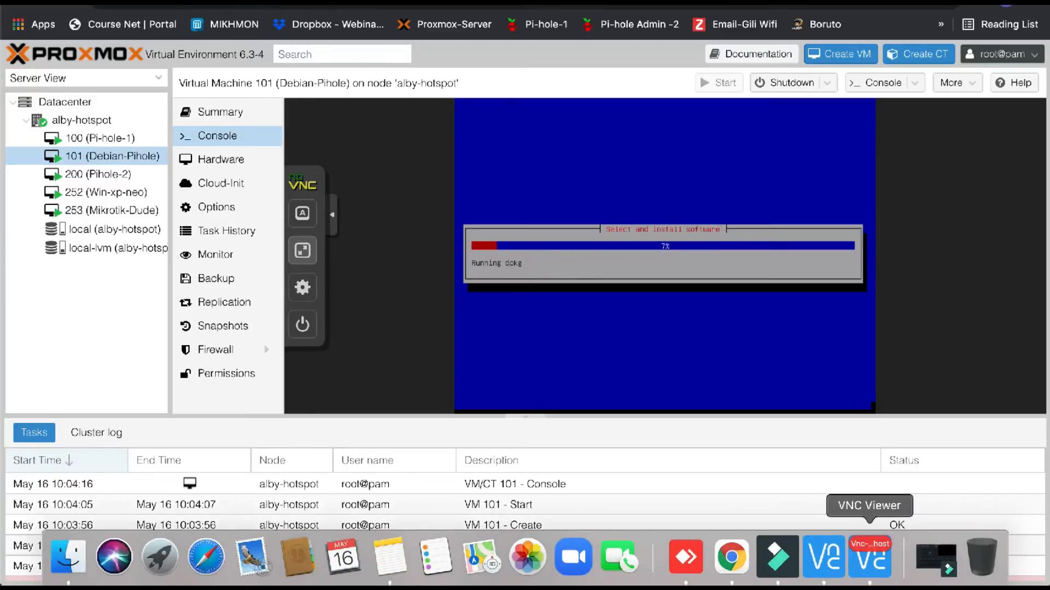
pyautogui.click(870, 558)
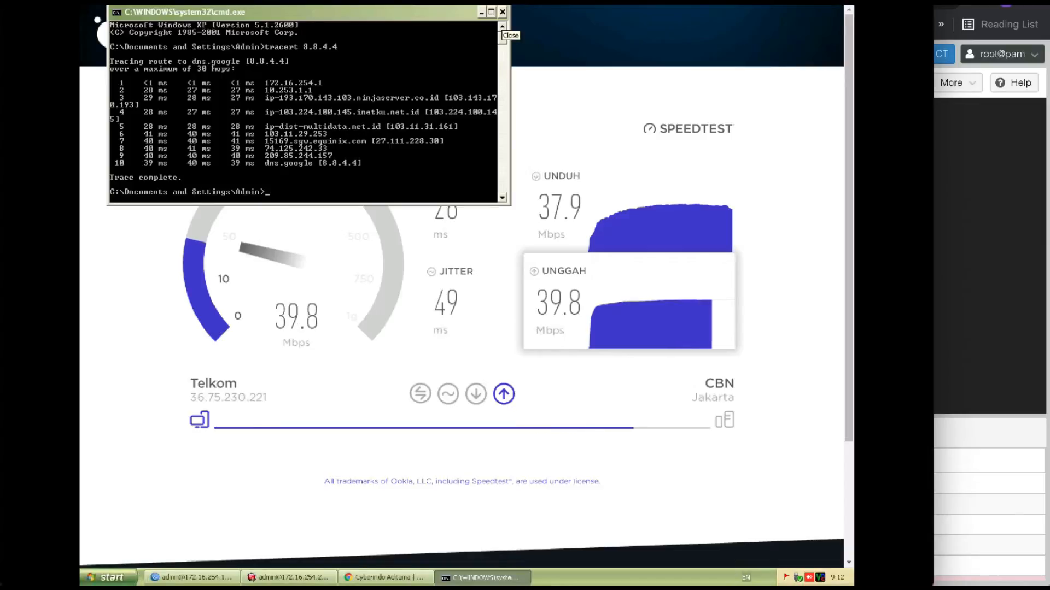
pyautogui.click(482, 12)
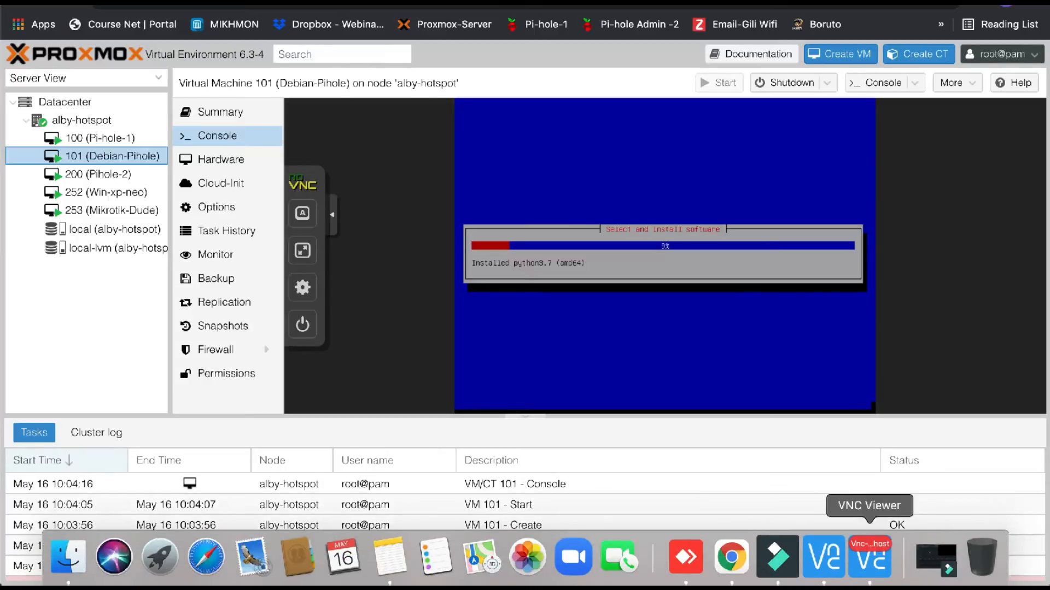
# Step: Check the speed test results on the VNC remote desktop and show the router's interface list in WinBox
pyautogui.click(869, 557)
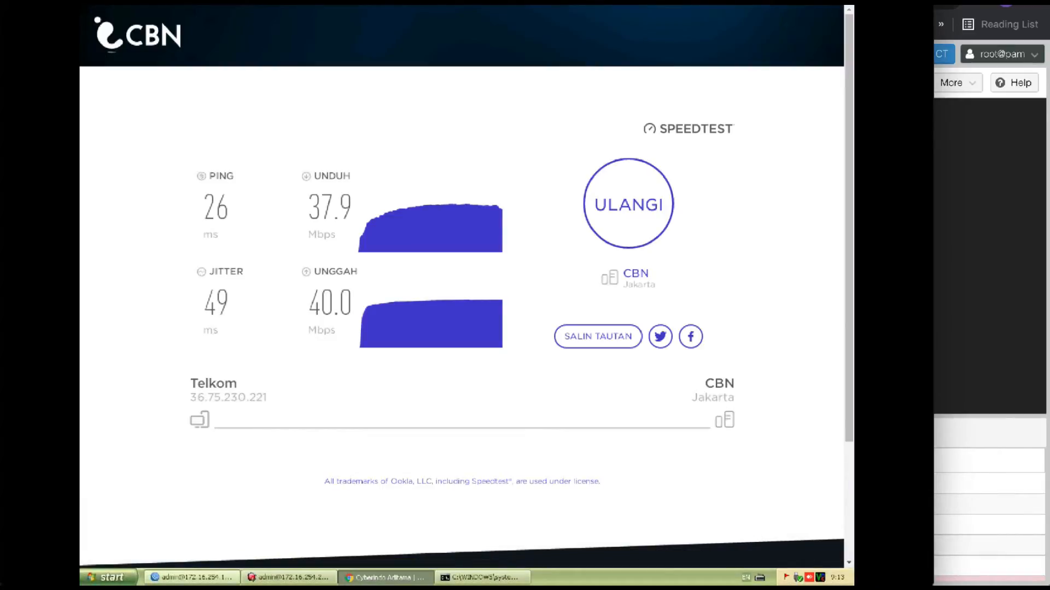
pyautogui.click(192, 577)
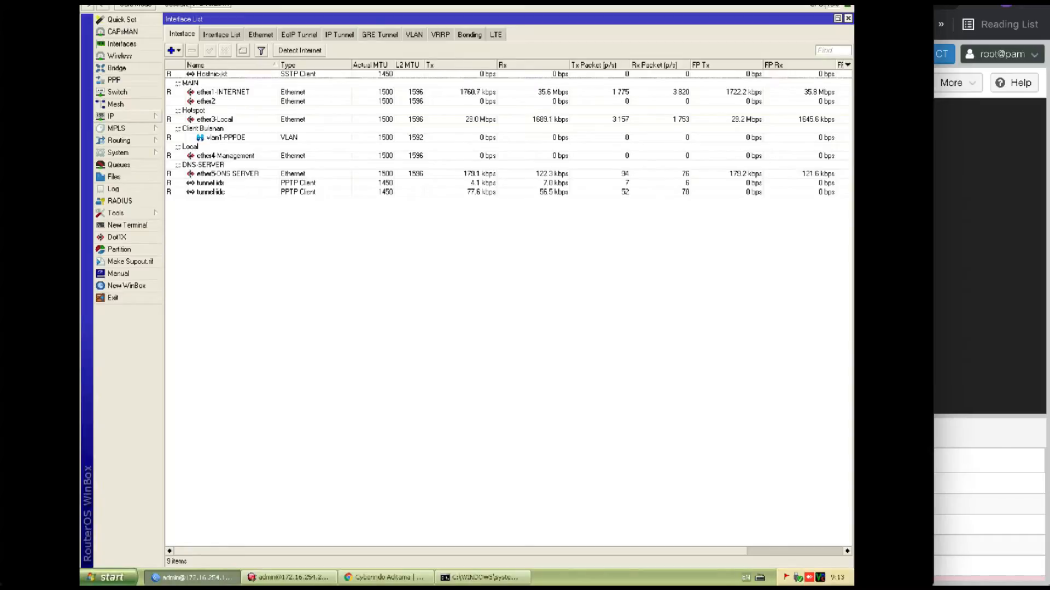
# Step: Show the router's active hotspot users in WinBox
pyautogui.click(128, 116)
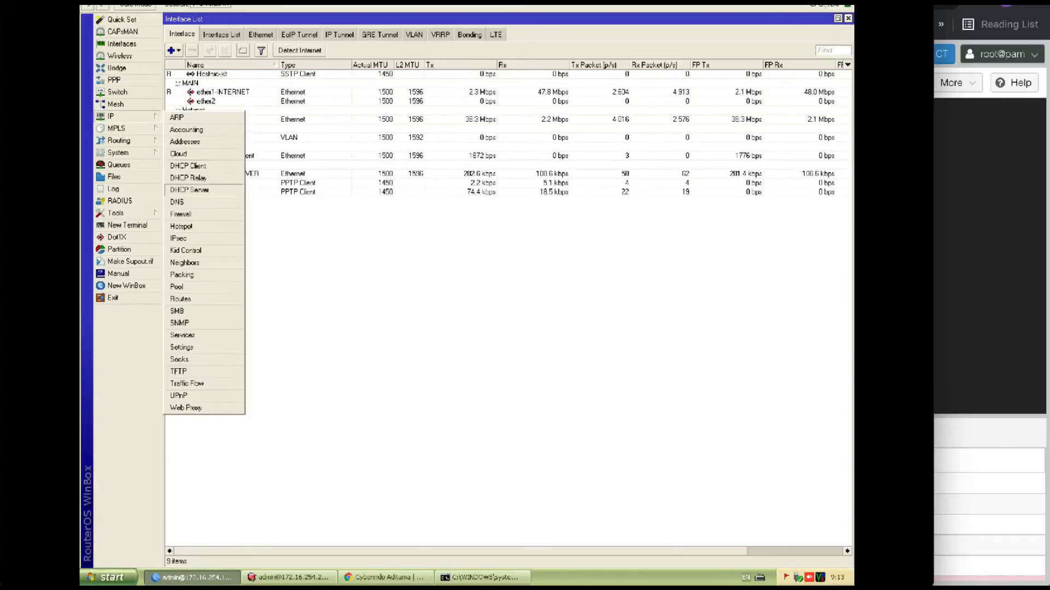
pyautogui.click(180, 226)
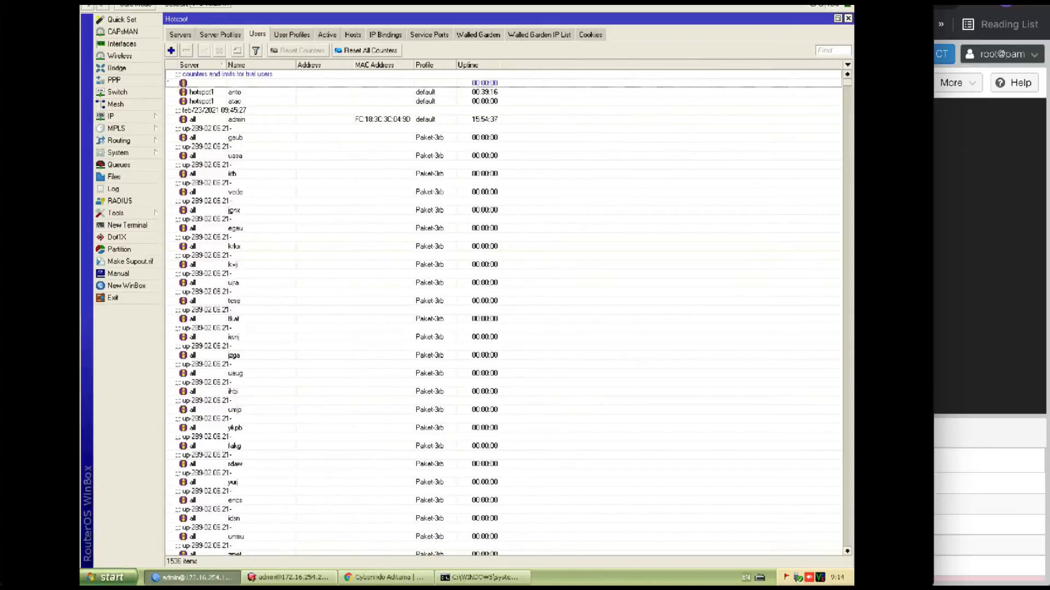
pyautogui.click(327, 34)
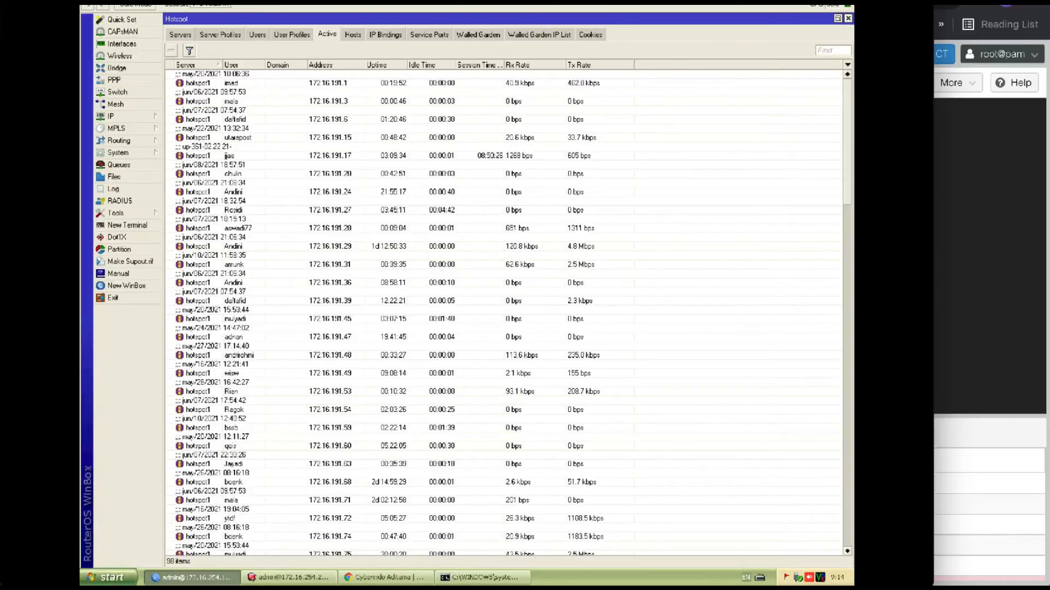
# Step: Switch to The Dude's network map, inspect the services monitored on INDIHOME-2, close the device without changes and return to WinBox
pyautogui.click(289, 577)
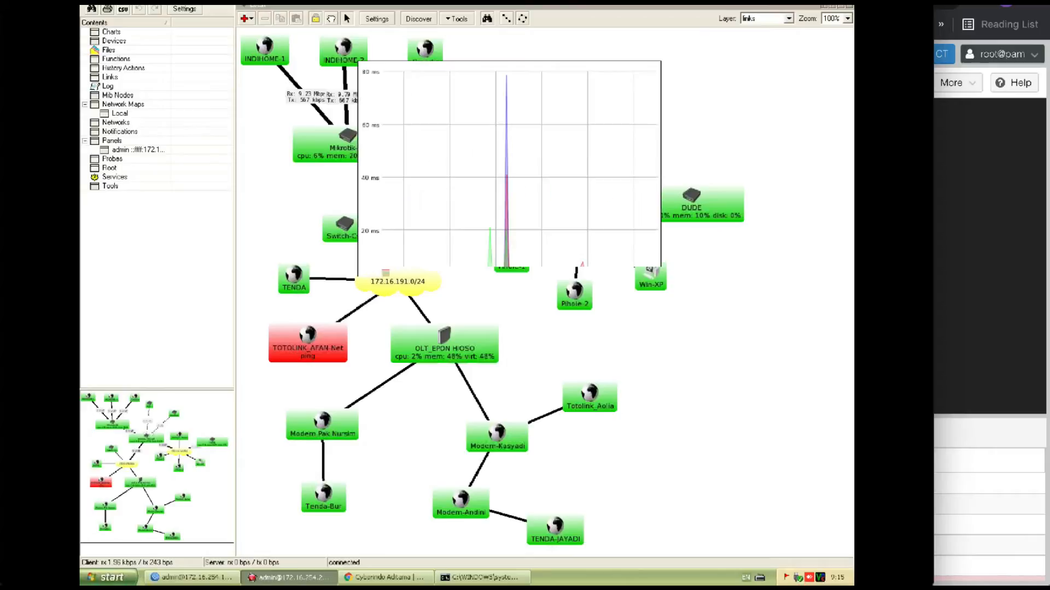
pyautogui.doubleClick(346, 52)
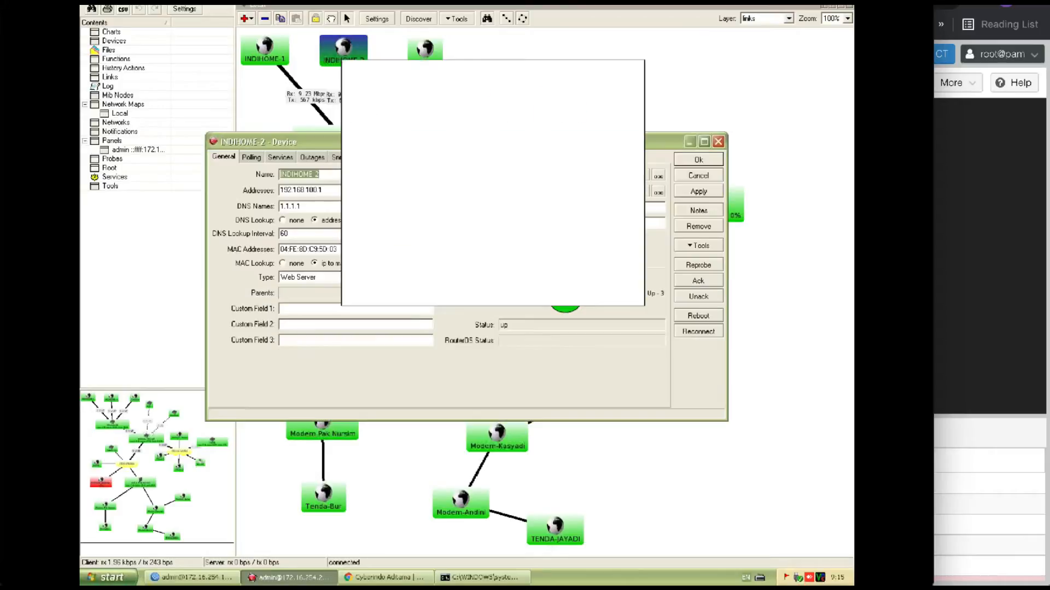
pyautogui.click(280, 157)
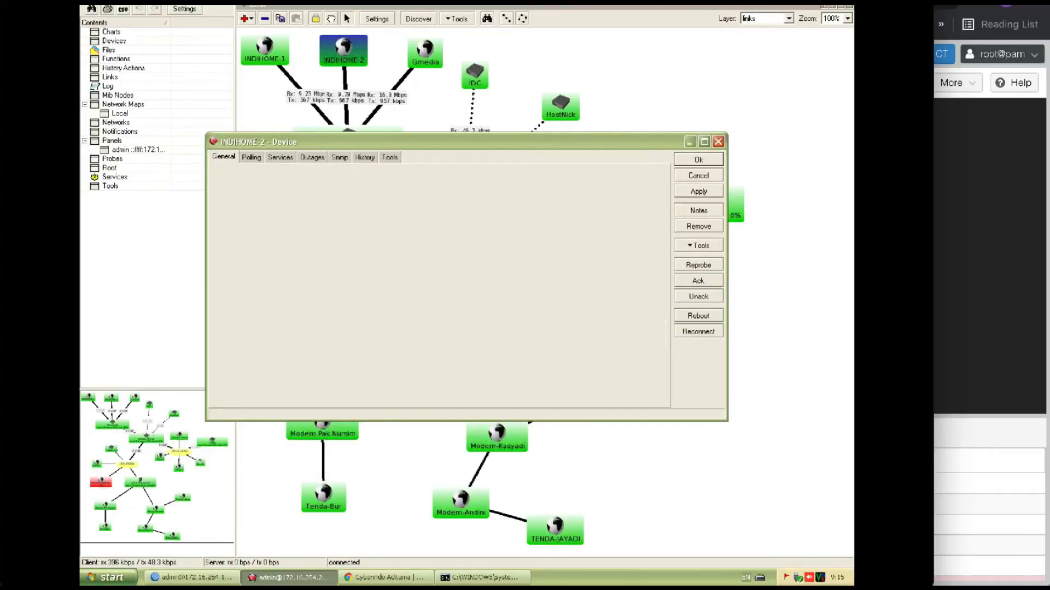
pyautogui.click(244, 200)
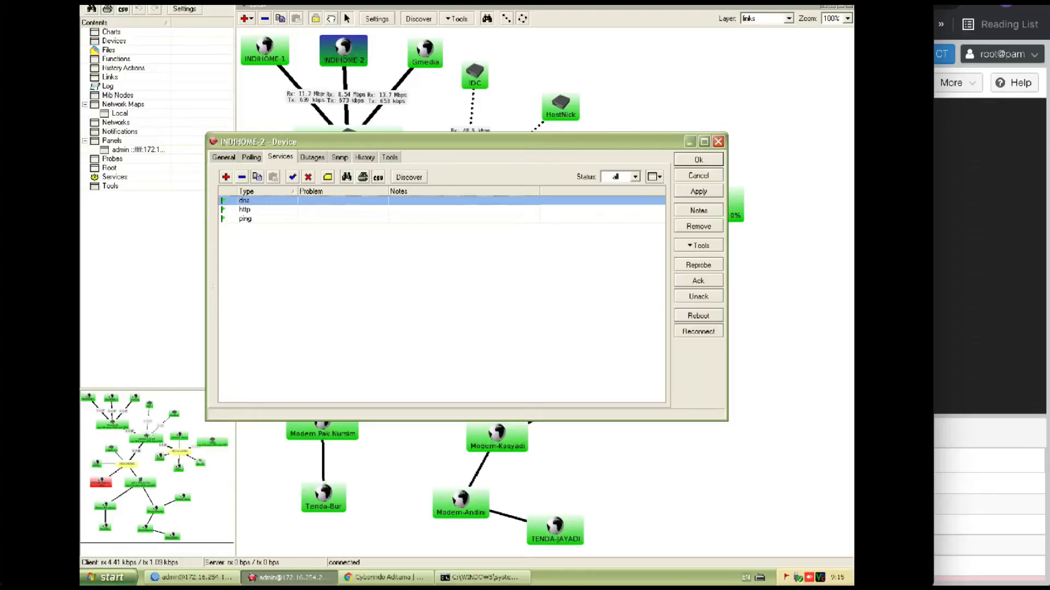
pyautogui.click(698, 176)
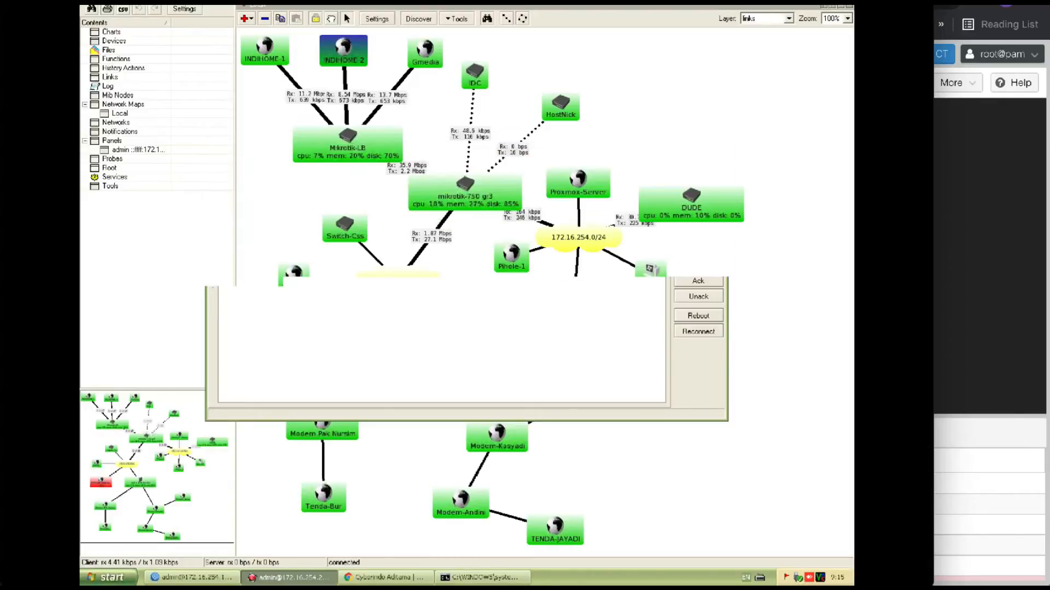
pyautogui.click(698, 176)
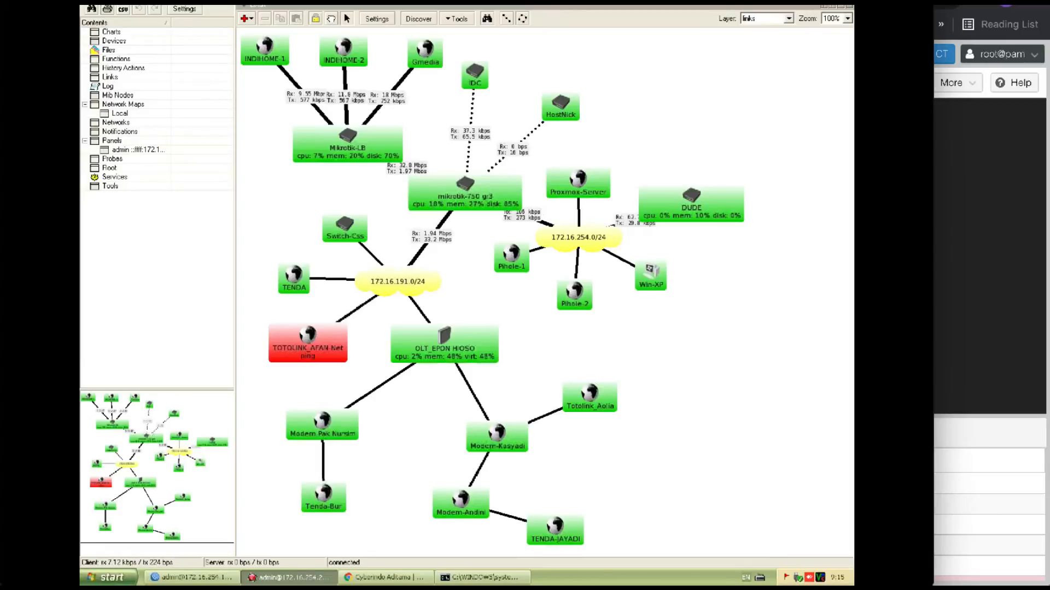
pyautogui.click(192, 577)
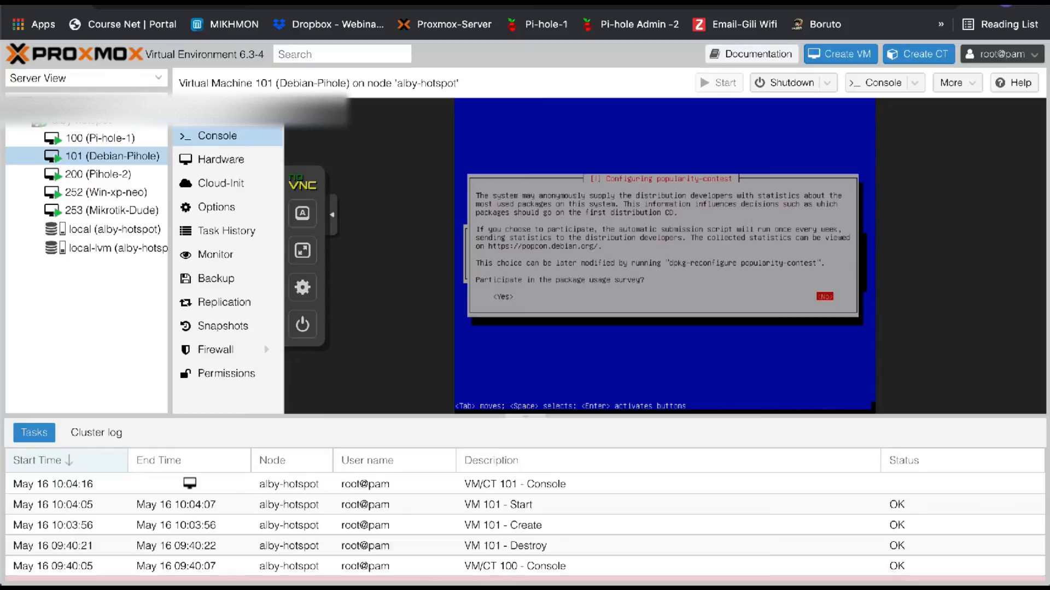
# Step: Decline the Debian package usage survey, choose the predefined software collections and continue the installation
pyautogui.press('Return')
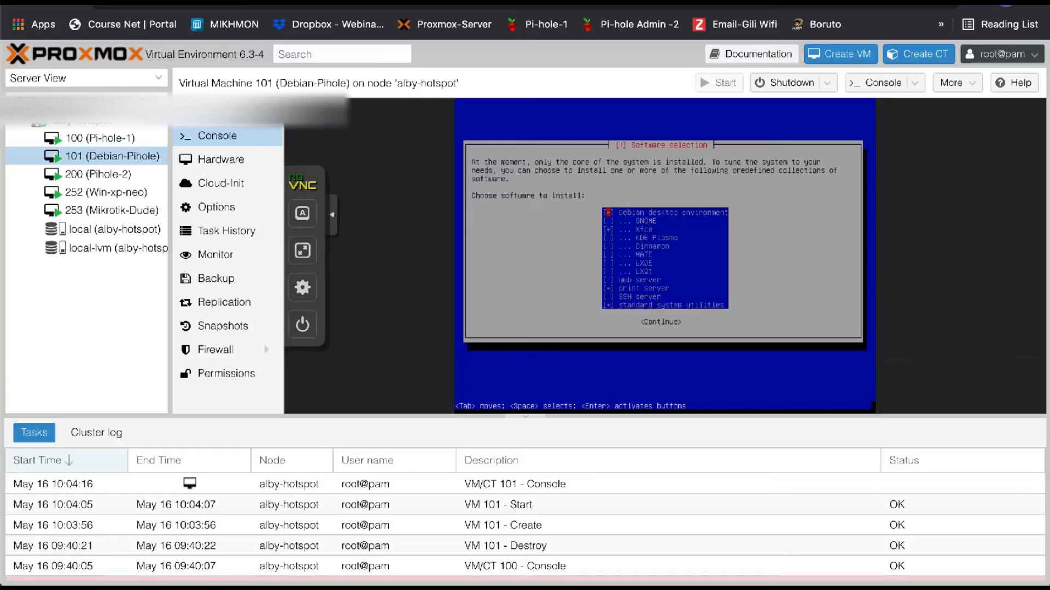
pyautogui.press('Down')
pyautogui.press('Down')
pyautogui.press('Down')
pyautogui.press('Down')
pyautogui.press('Down')
pyautogui.press('Down')
pyautogui.press('Down')
pyautogui.press('Down')
pyautogui.press('Down')
pyautogui.press('Tab')
pyautogui.press('Tab')
pyautogui.press('Down')
pyautogui.press('Tab')
pyautogui.press('Return')
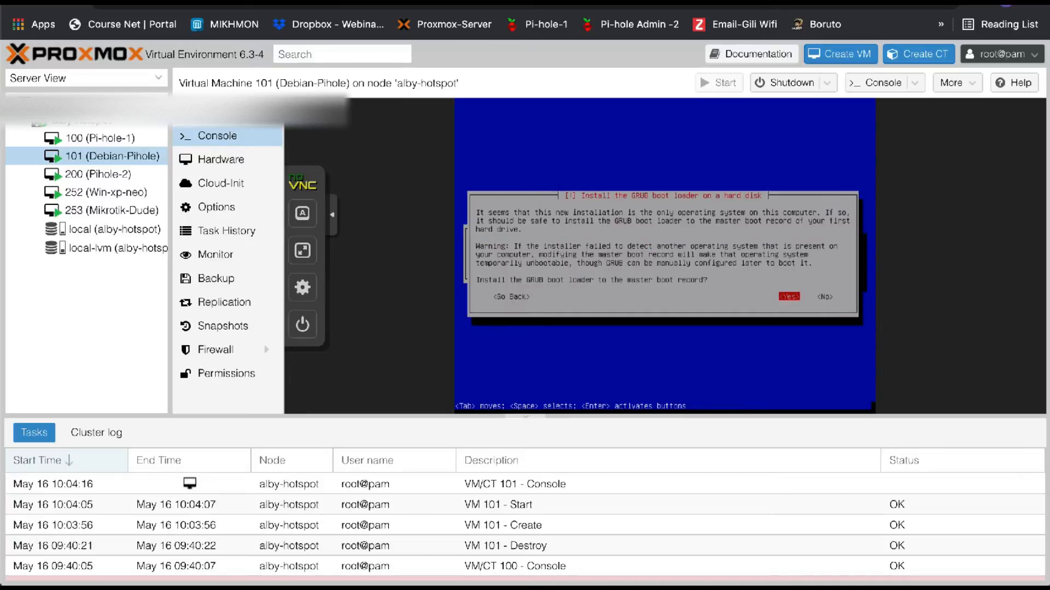
# Step: Install the GRUB boot loader to the master boot record of /dev/sda and finish the installation by booting into Debian
pyautogui.press('Return')
pyautogui.press('Down')
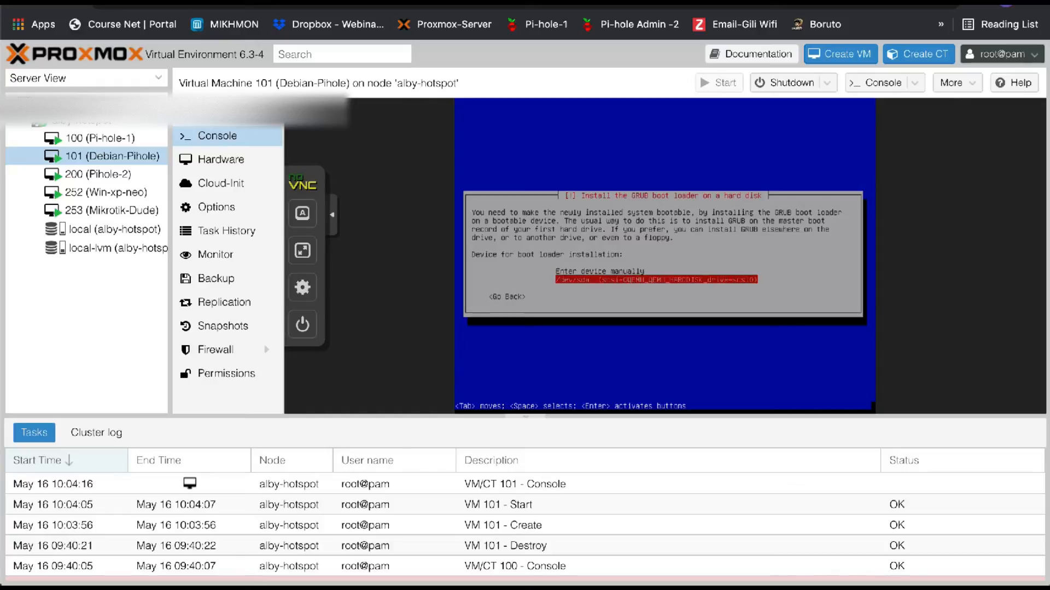
pyautogui.press('Return')
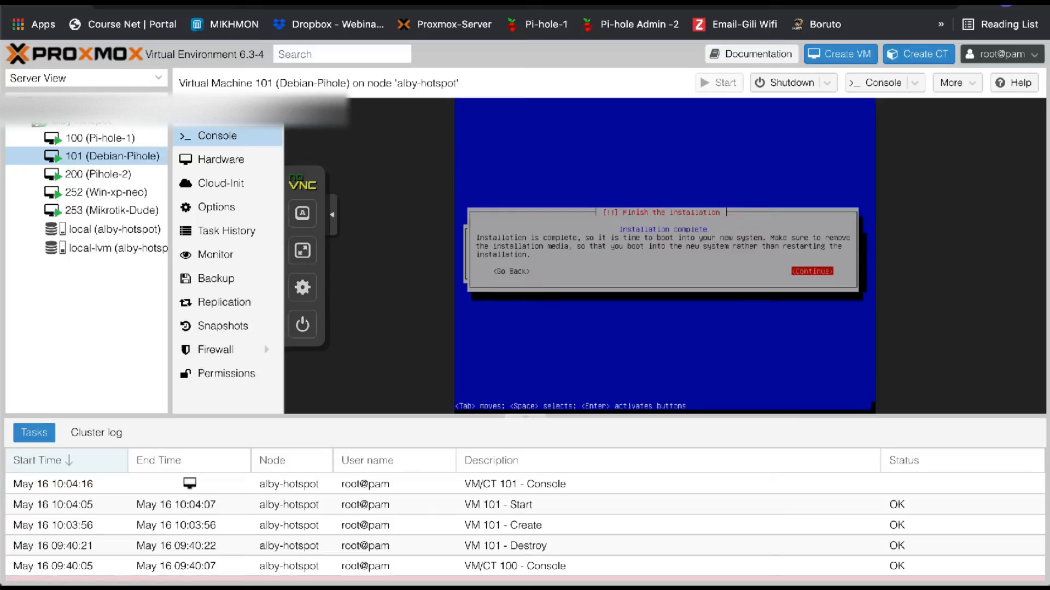
pyautogui.press('Return')
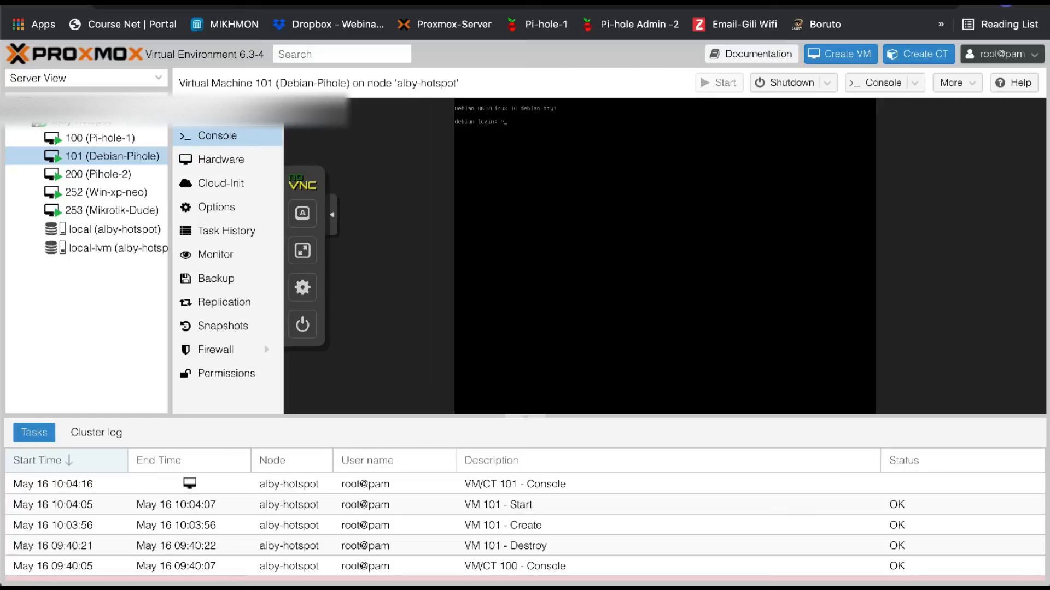
# Step: Log in to the Debian console as root with the account password
pyautogui.write('oot')
pyautogui.press('Return')
pyautogui.press('Return')
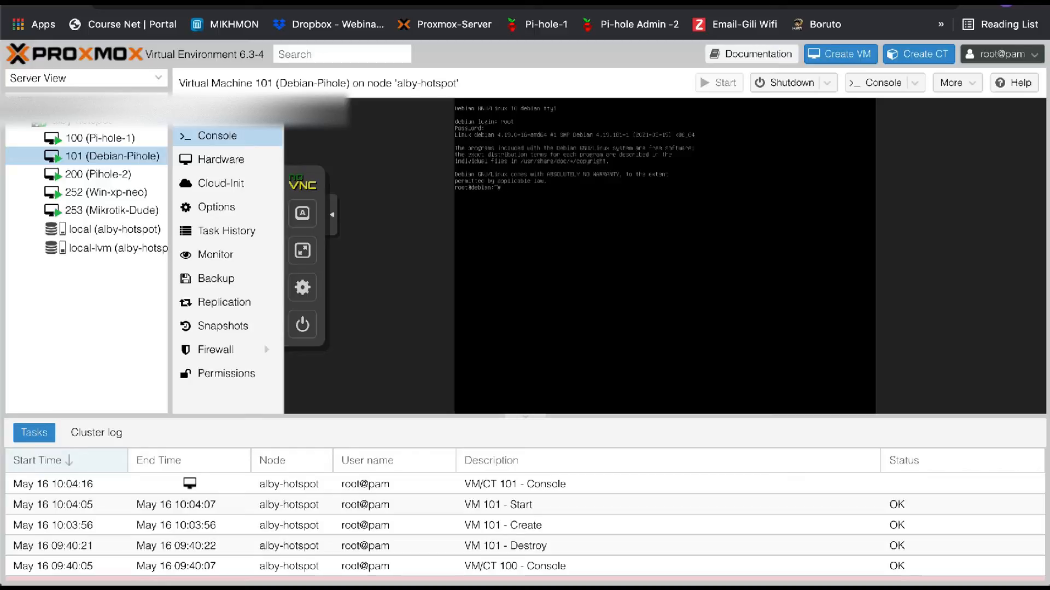
# Step: Run apt-get update, install curl with apt-get install curl and accept the additional packages
pyautogui.write('apt-get update')
pyautogui.press('Return')
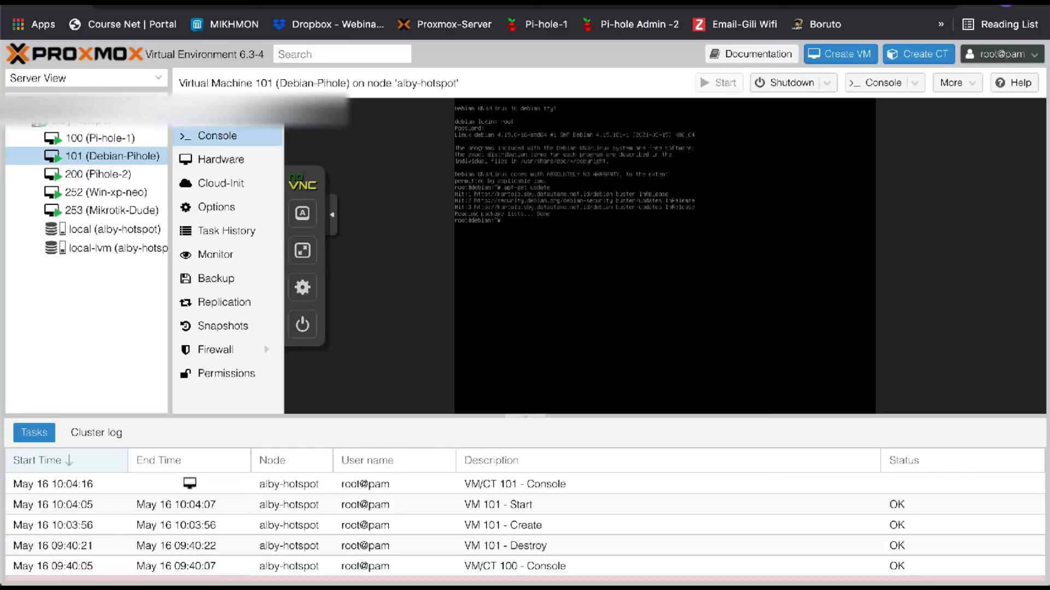
pyautogui.write('apt-get curl')
pyautogui.press('Return')
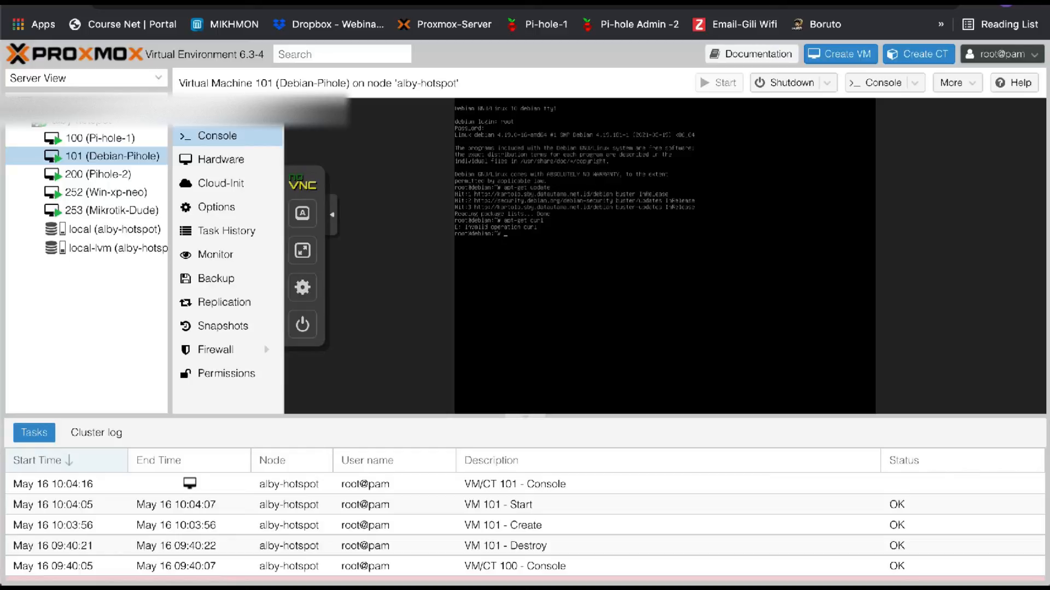
pyautogui.write('apt-get install curl')
pyautogui.press('Return')
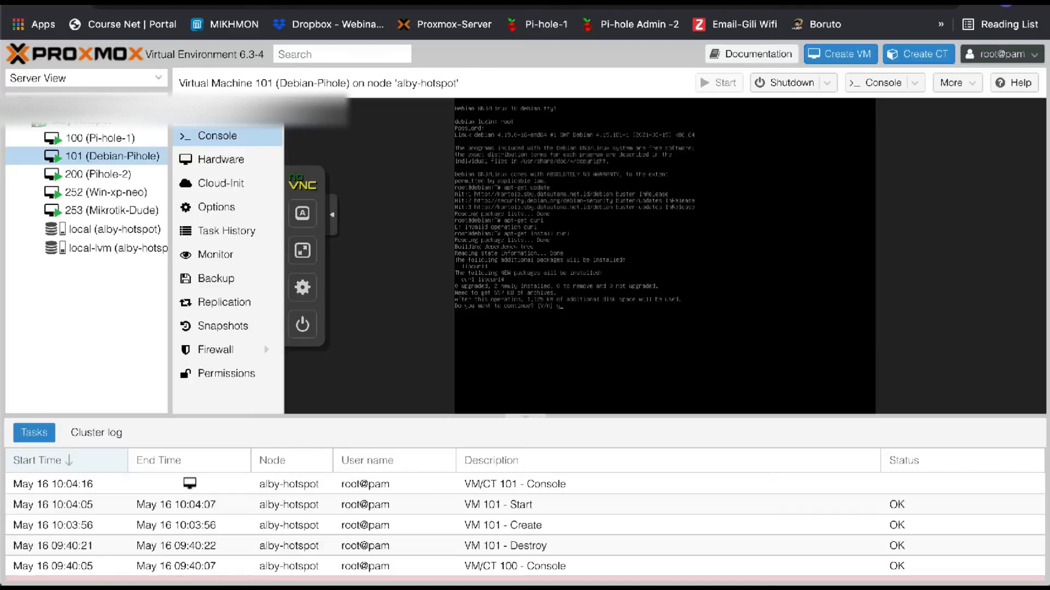
pyautogui.press('Return')
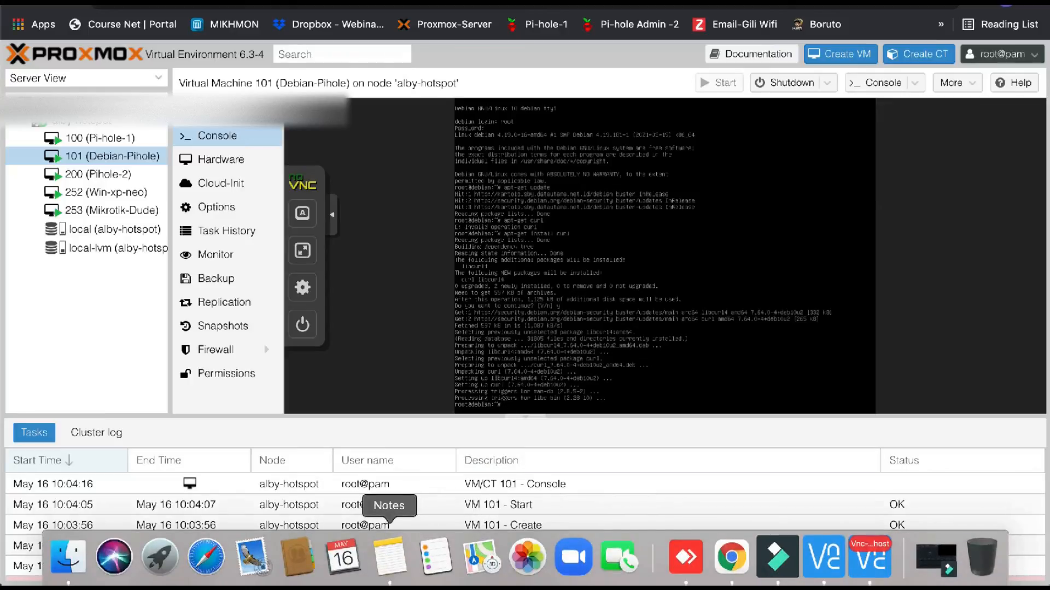
# Step: Open the Pi-hole installation note in Notes and lower the browser window so the install command is readable above it
pyautogui.click(390, 555)
pyautogui.moveTo(492, 164); pyautogui.dragTo(528, 0)
pyautogui.click(919, 1)
pyautogui.moveTo(919, 1); pyautogui.dragTo(918, 113)
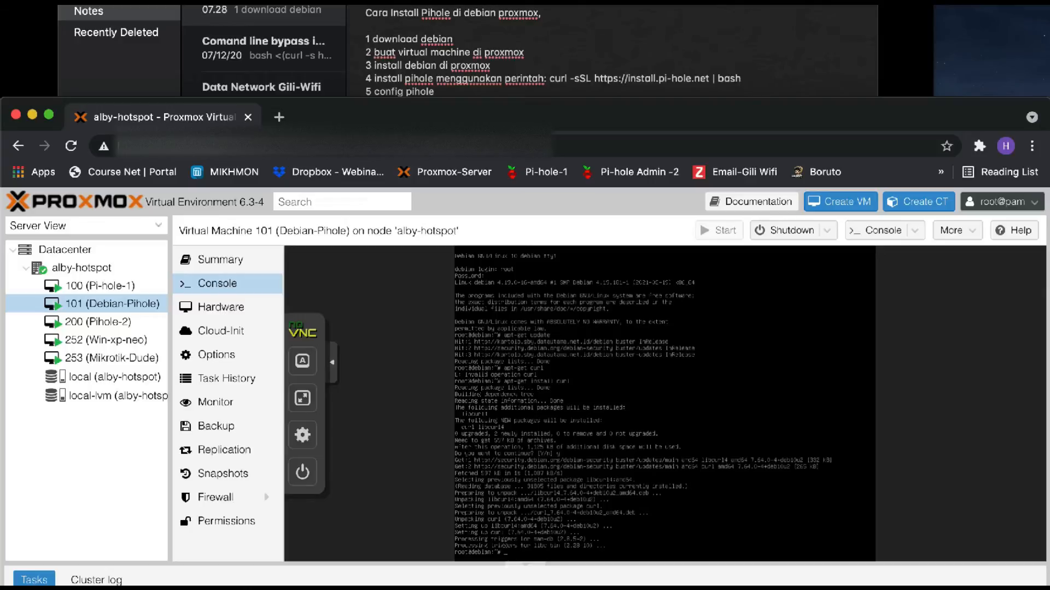
pyautogui.write('url -sSL htt')
pyautogui.write('ps://install.pi-hole.net bash')
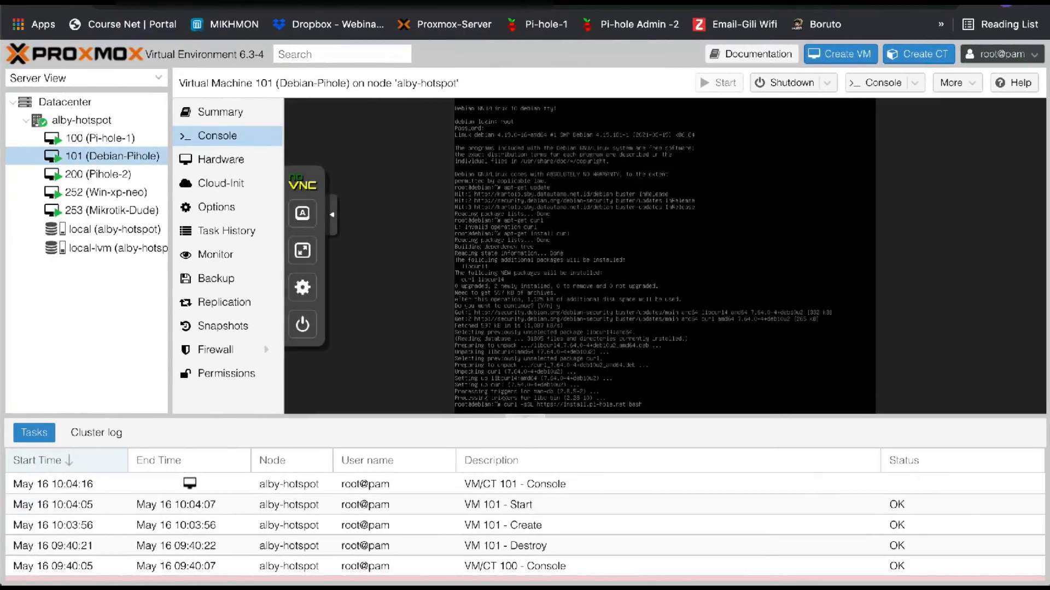
pyautogui.click(303, 251)
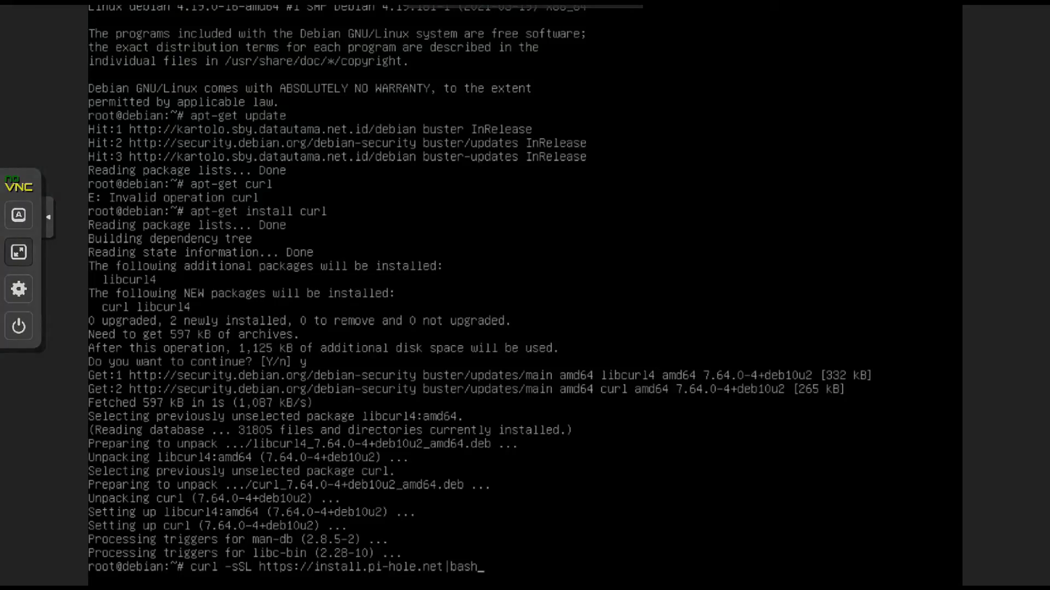
pyautogui.press('Escape')
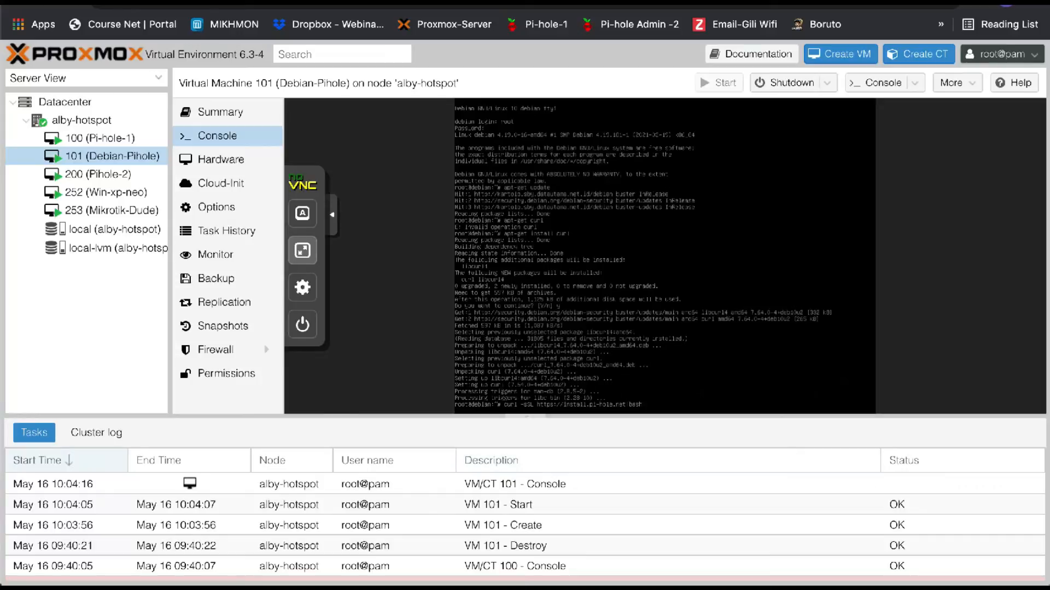
pyautogui.click(302, 251)
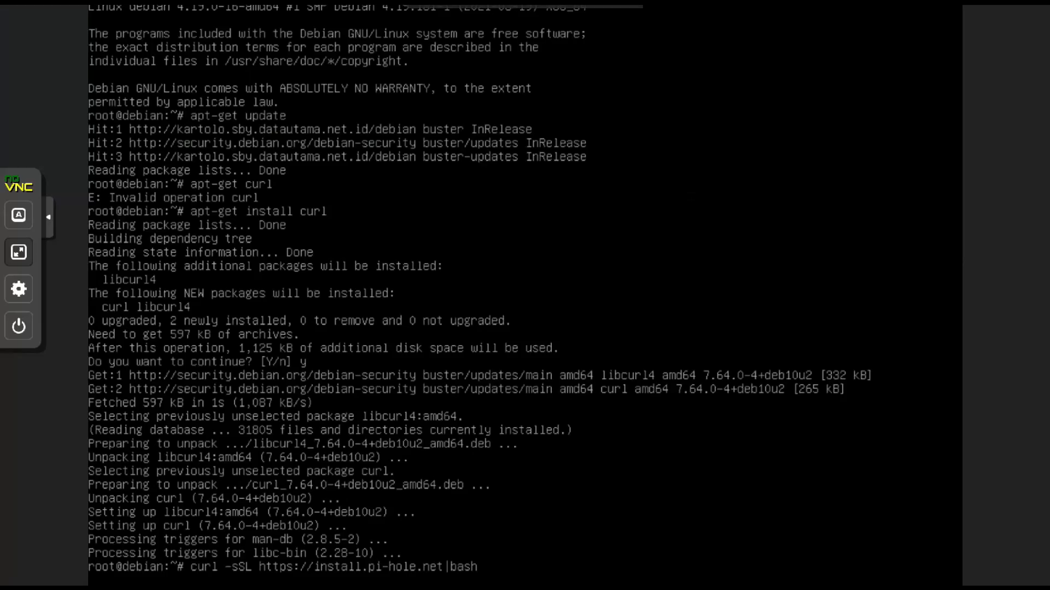
pyautogui.press('Escape')
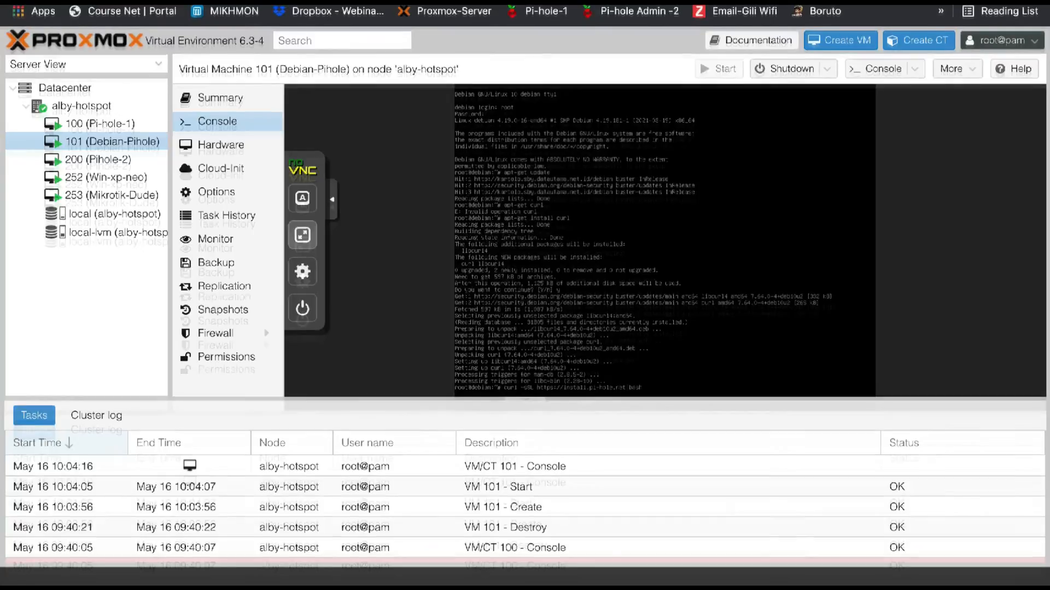
pyautogui.click(303, 235)
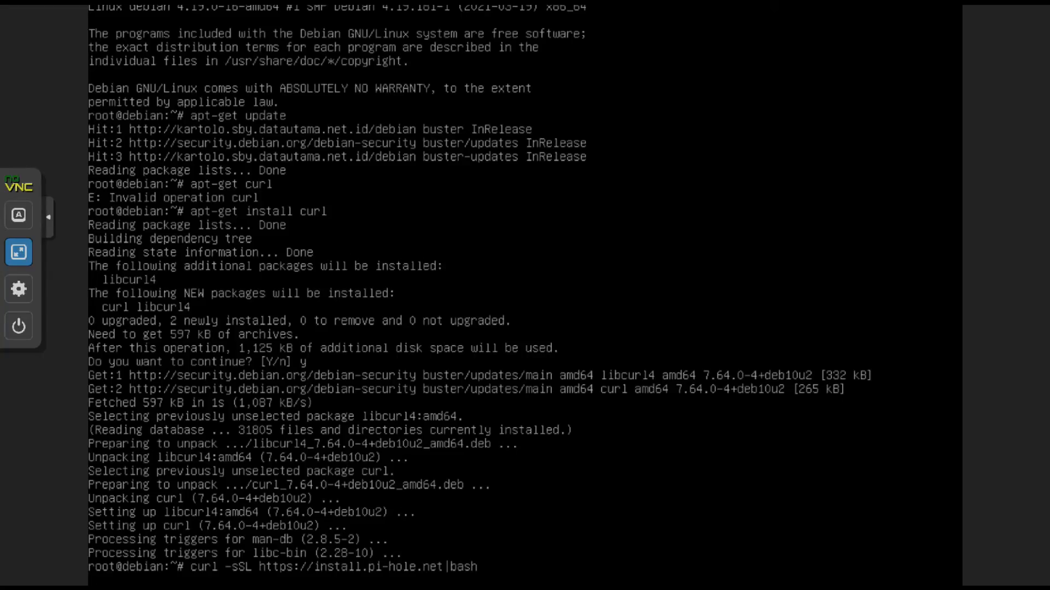
pyautogui.press('Return')
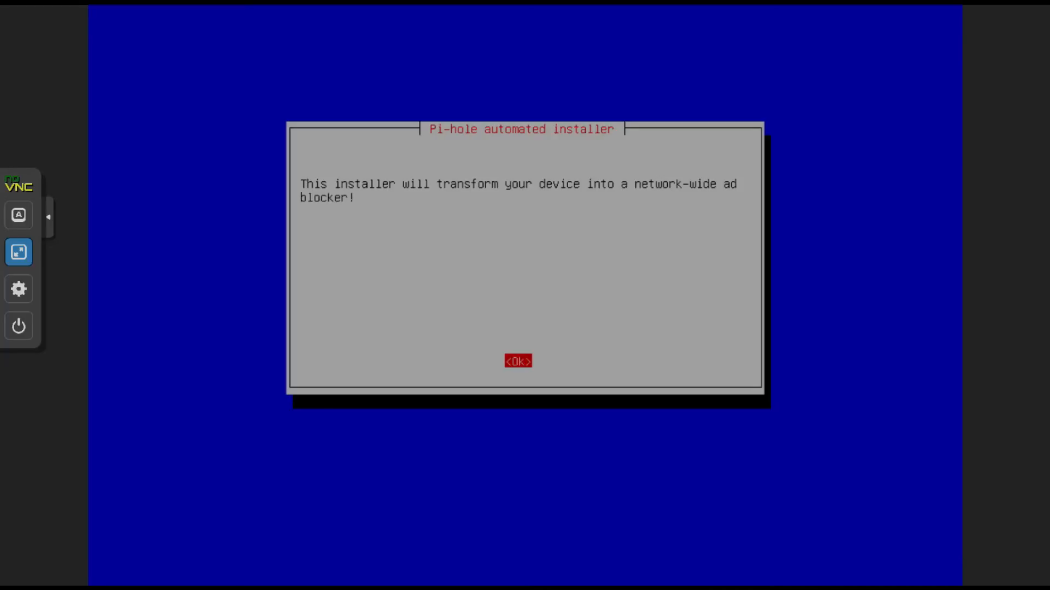
# Step: Pass the Pi-hole installer's introductory notices, choose Google (ECS) as upstream DNS provider and keep the StevenBlack blocklist
pyautogui.press('Return')
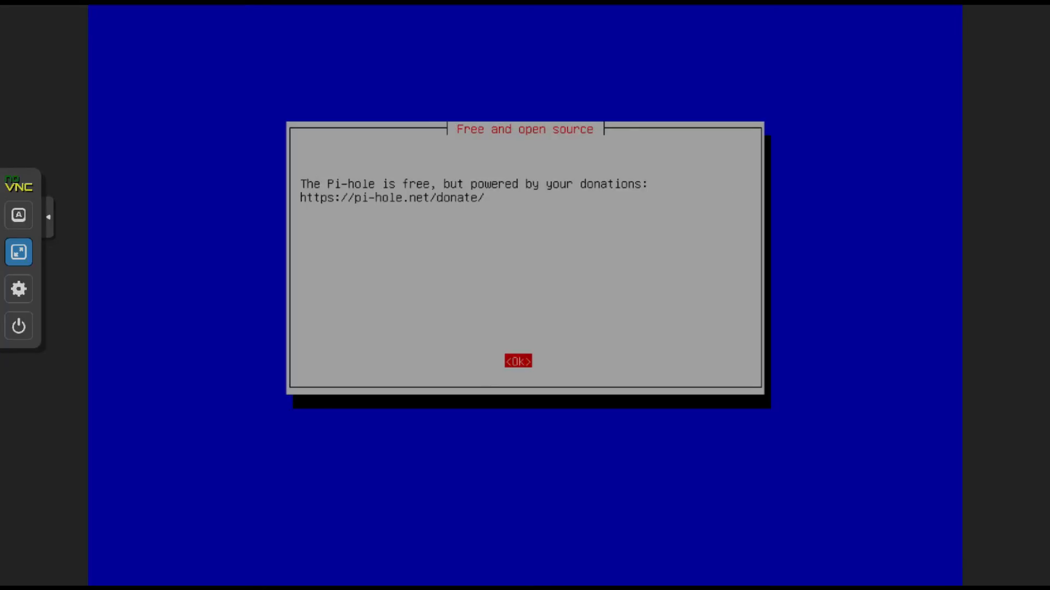
pyautogui.press('Return')
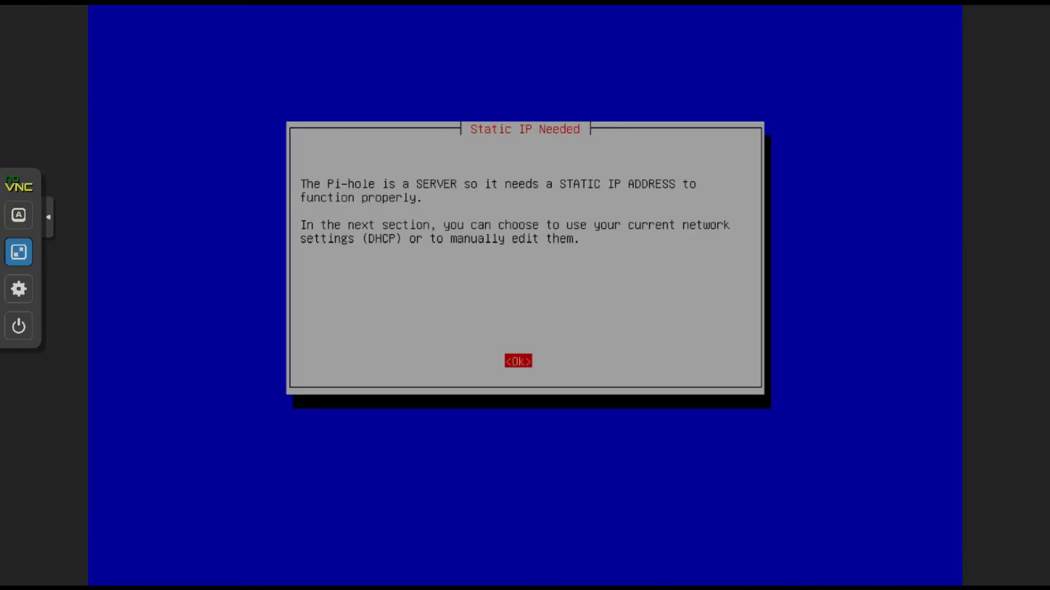
pyautogui.press('Return')
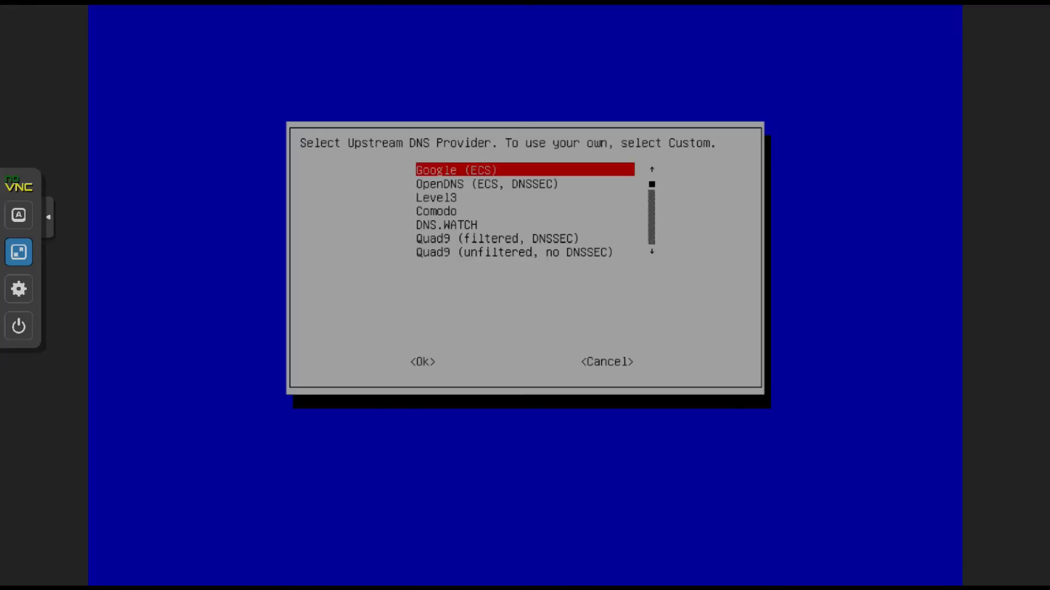
pyautogui.press('Return')
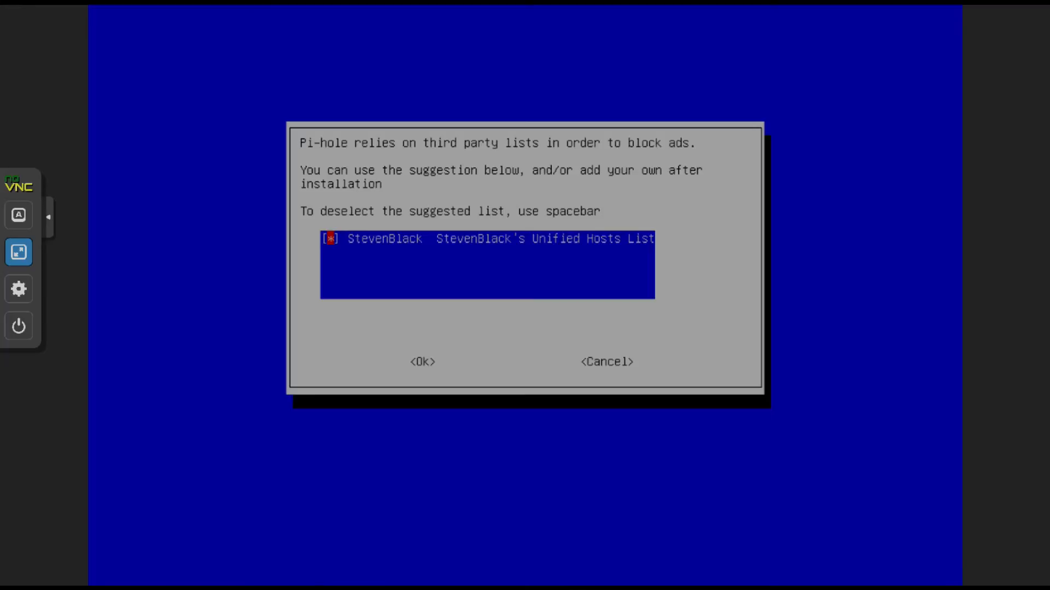
pyautogui.press('Tab')
pyautogui.press('Return')
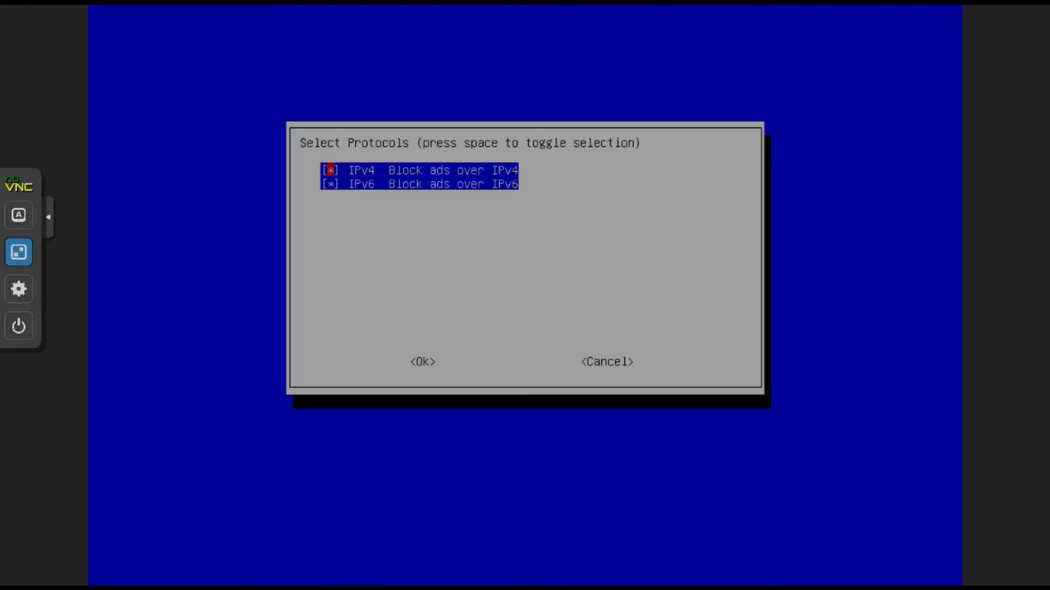
# Step: Confirm the ad-blocking protocols and use the current network settings, 172.16.254.222/24 with gateway 172.16.254.1, as the static address
pyautogui.press('space')
pyautogui.press('Down')
pyautogui.press('Tab')
pyautogui.press('Return')
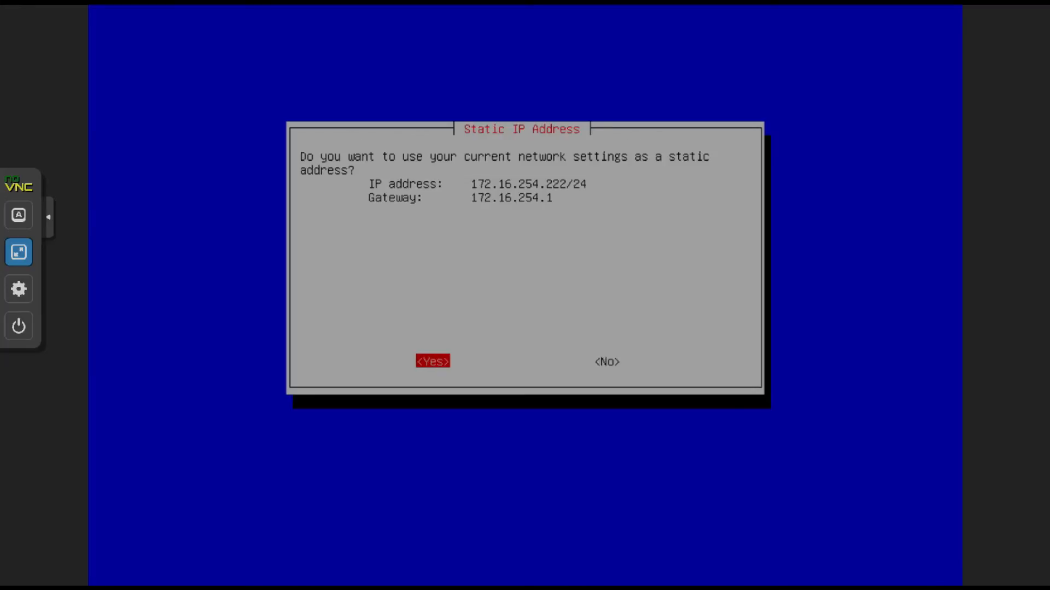
pyautogui.press('Return')
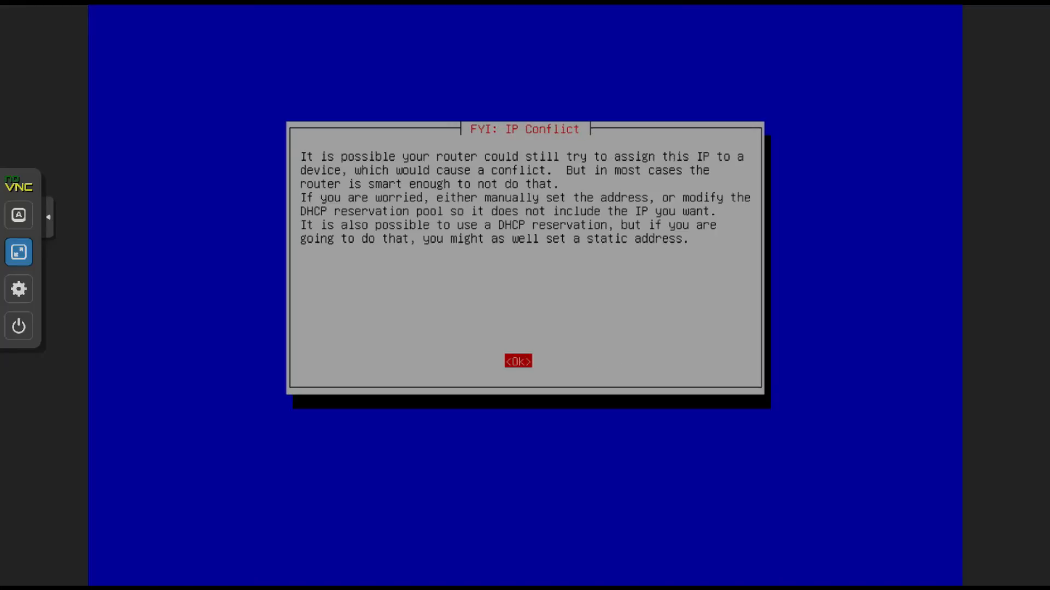
# Step: Pass the IP conflict notice and keep the web admin interface and the lighttpd web server with PHP modules switched on
pyautogui.press('Return')
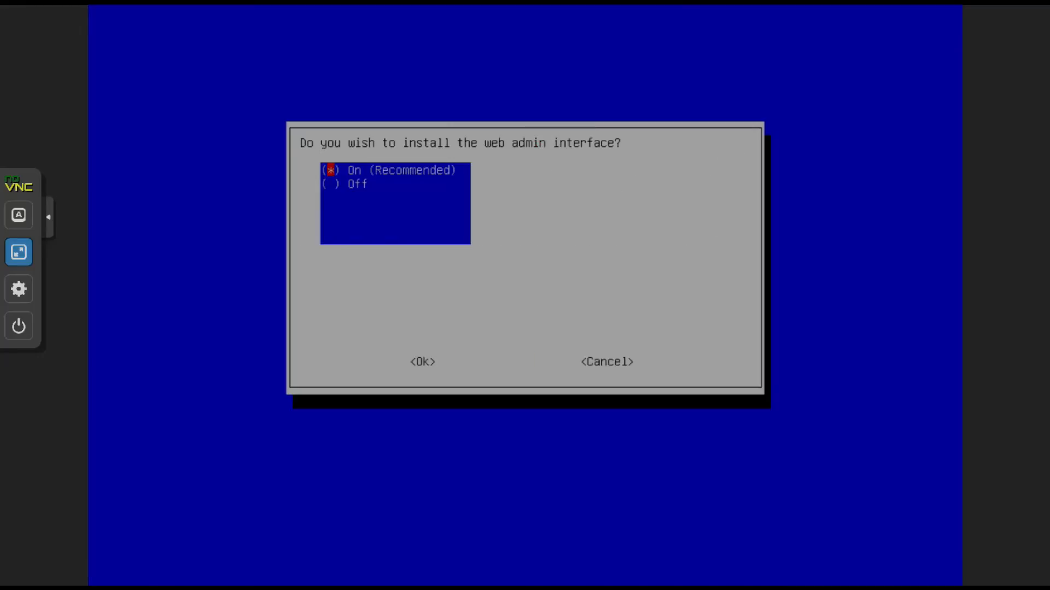
pyautogui.press('Tab')
pyautogui.press('Return')
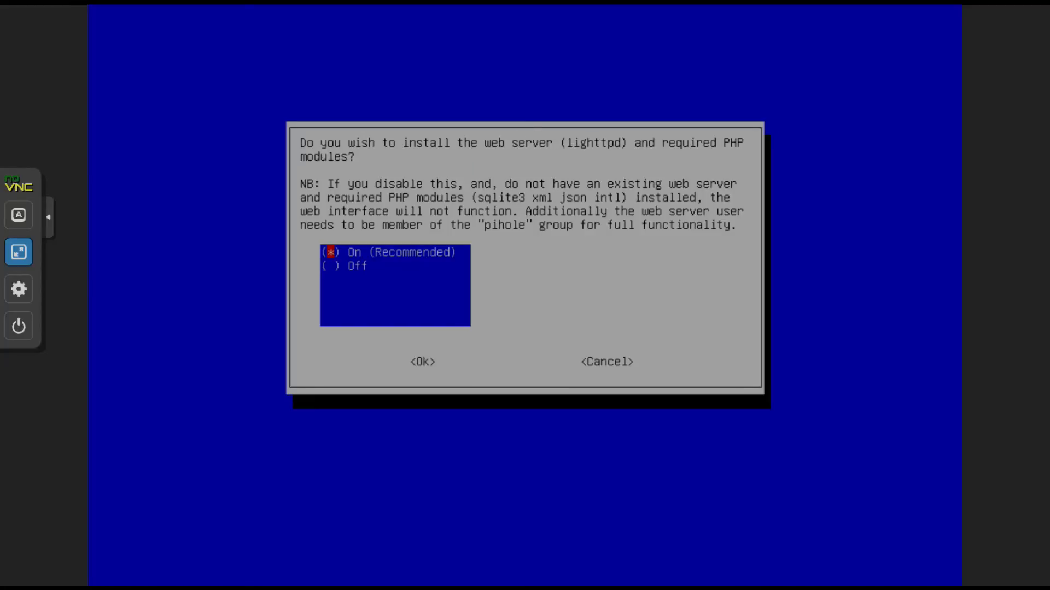
pyautogui.press('Tab')
pyautogui.press('Return')
# Step: Keep query logging on, choose the Show everything privacy mode for FTL and let the Pi-hole installation run
pyautogui.press('Tab')
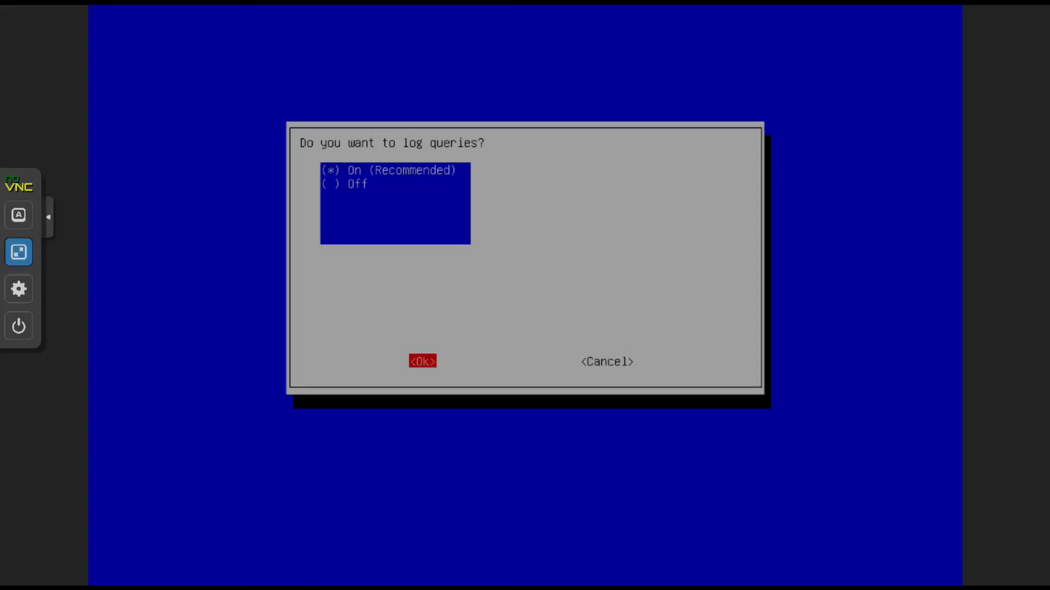
pyautogui.press('Return')
pyautogui.press('Tab')
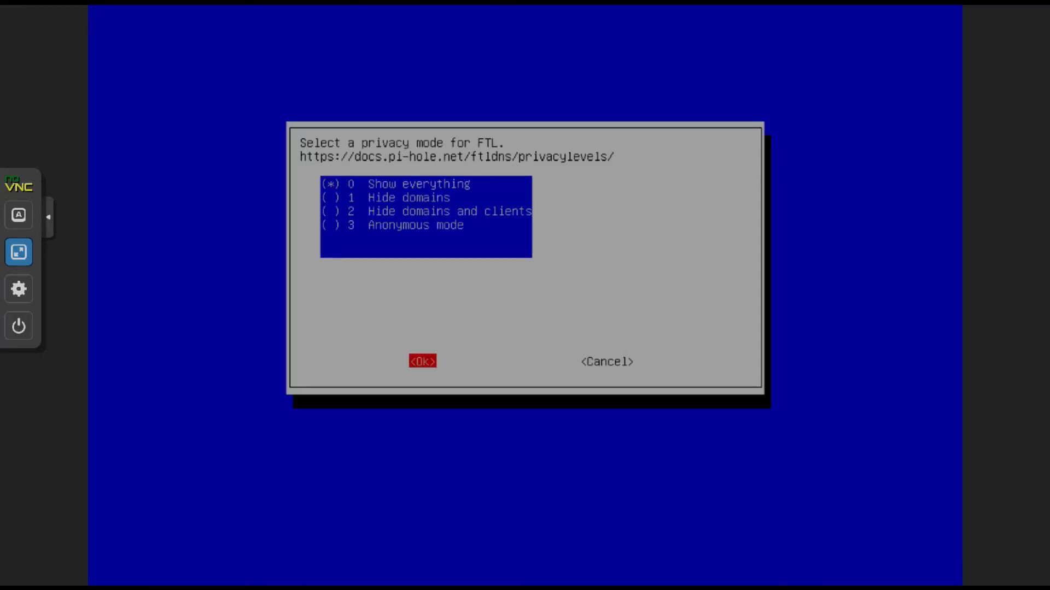
pyautogui.press('Return')
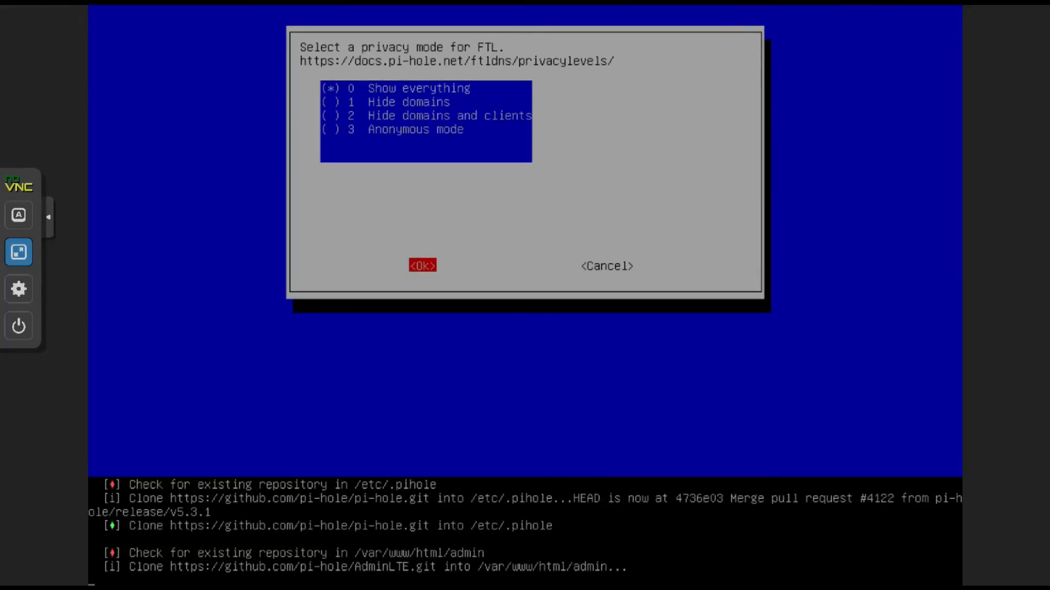
pyautogui.press('Return')
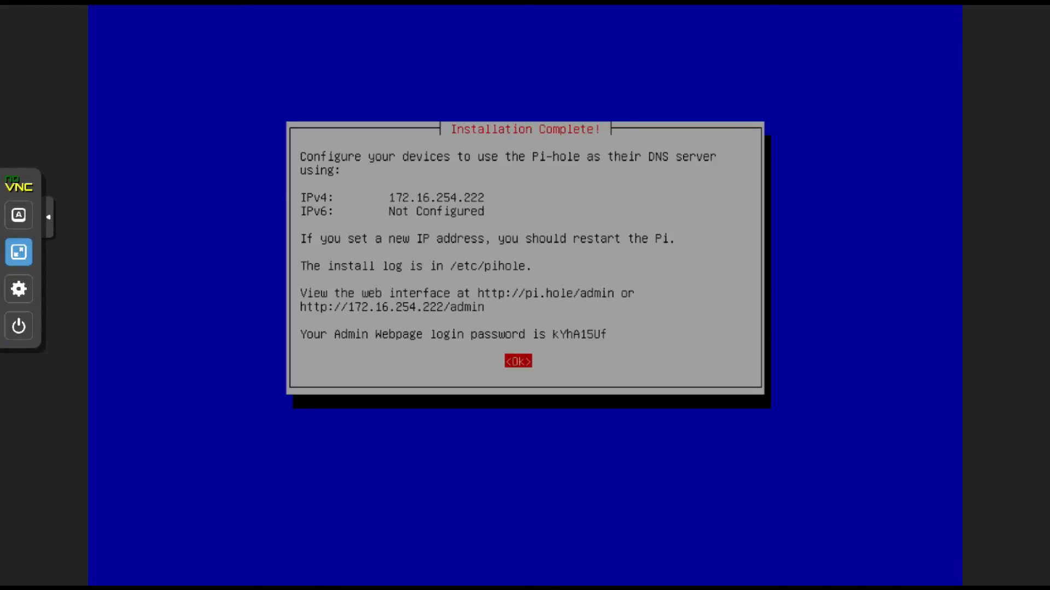
# Step: Leave the full-screen console view and close the Installation Complete notice to return to the Debian shell
pyautogui.click(19, 252)
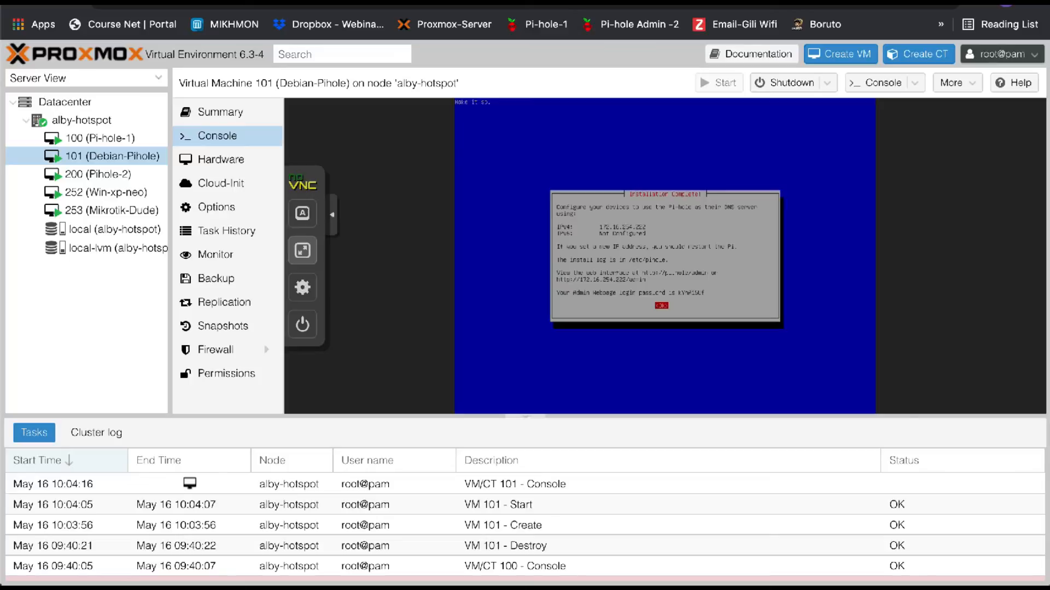
pyautogui.moveTo(731, 586)
pyautogui.press('Return')
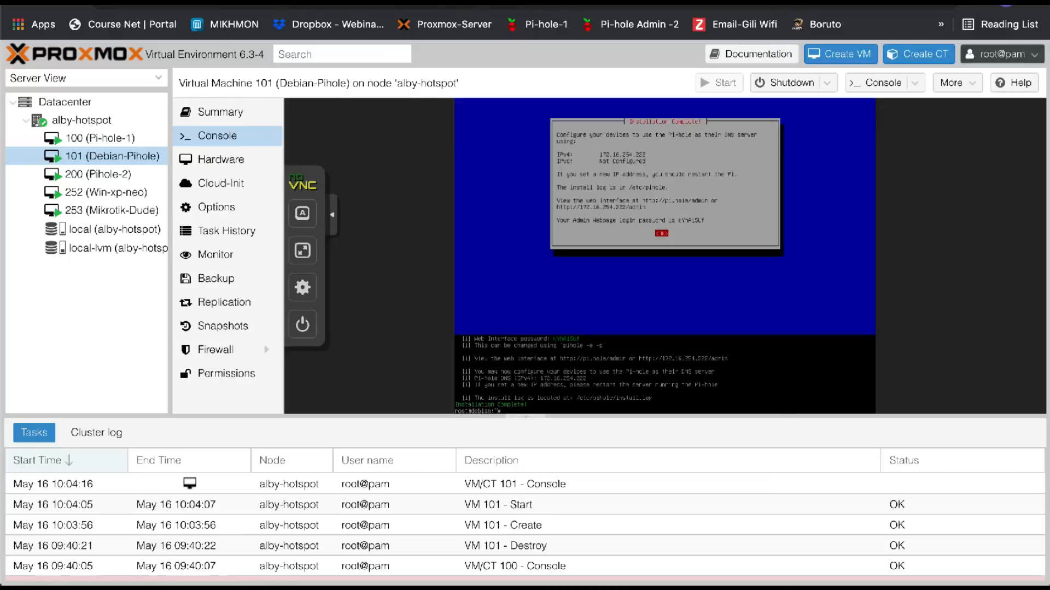
# Step: Search Google for "cara ganti pass pihole" in a new browser tab and read the Password change thread on the Pi-hole forum
pyautogui.press('super+t')
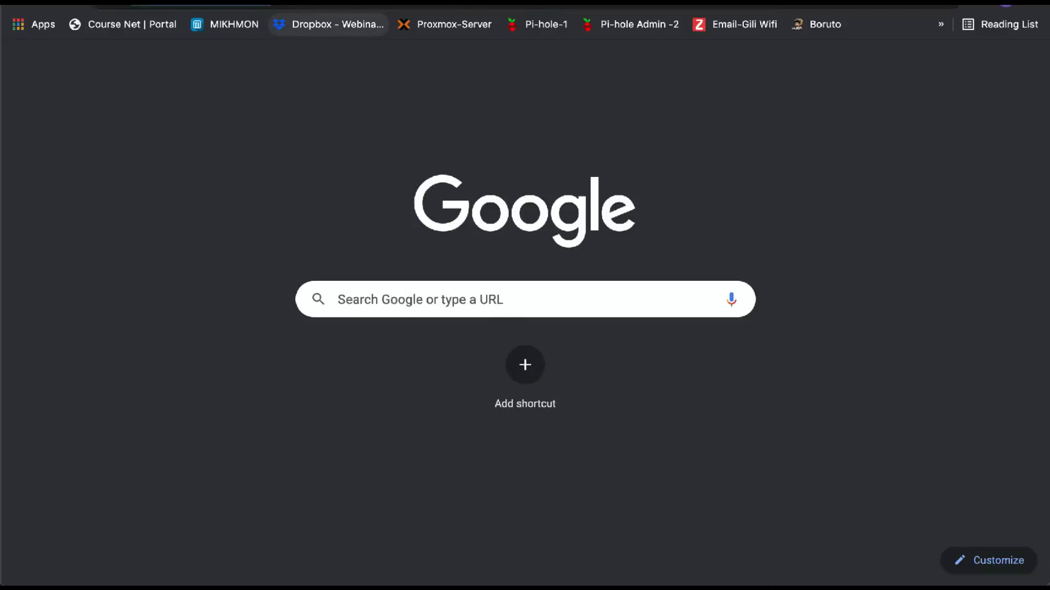
pyautogui.write('cara')
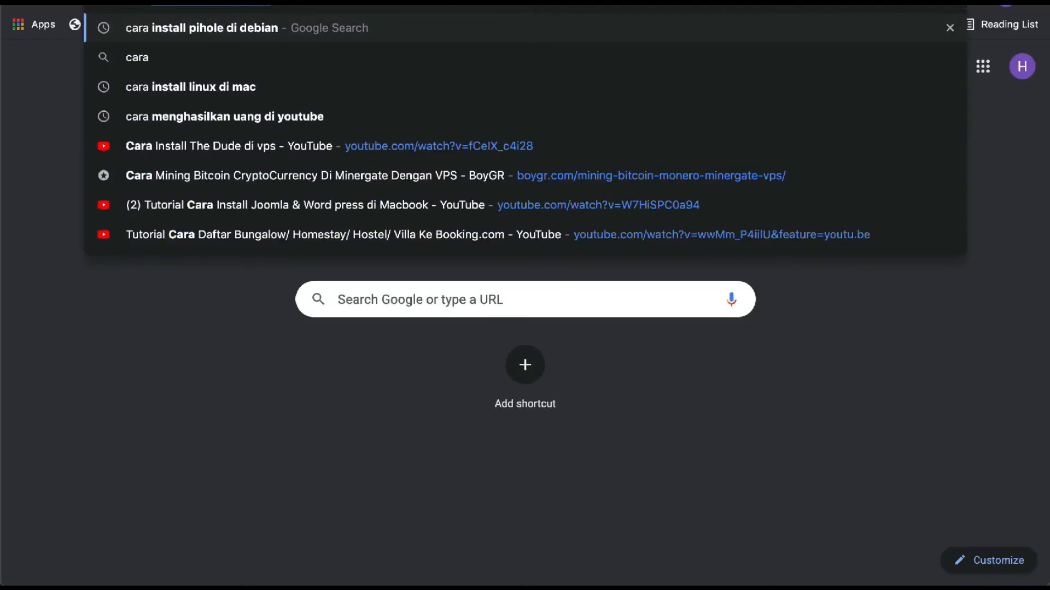
pyautogui.write(' gant')
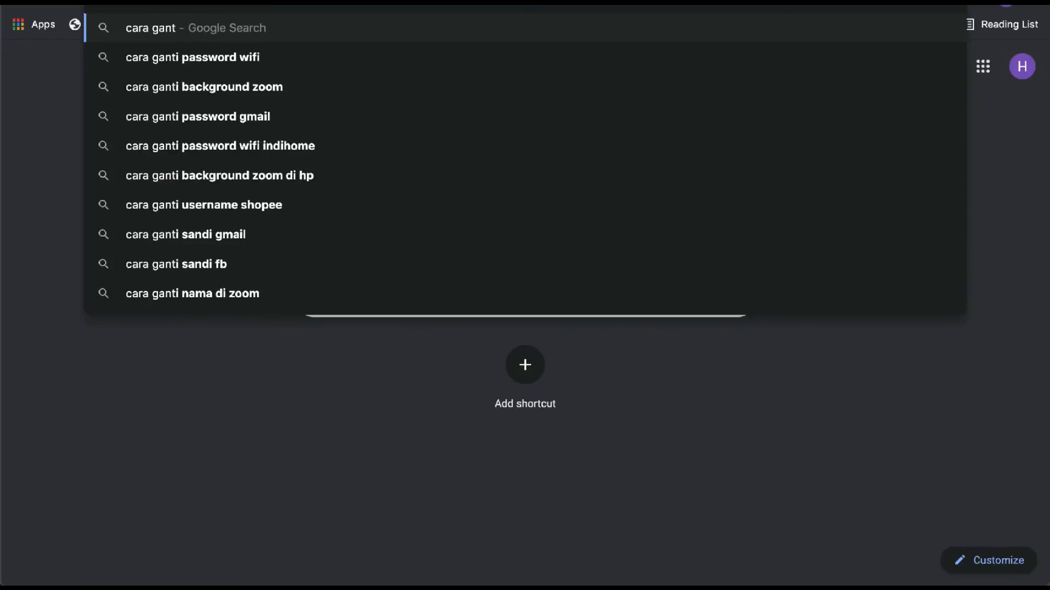
pyautogui.write('i pass')
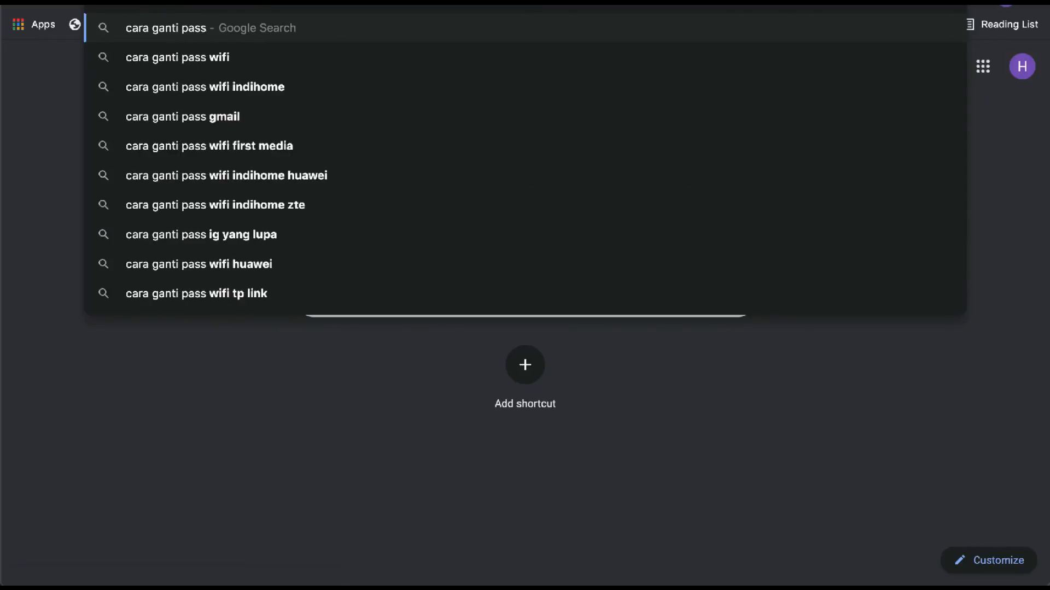
pyautogui.write(' pihole')
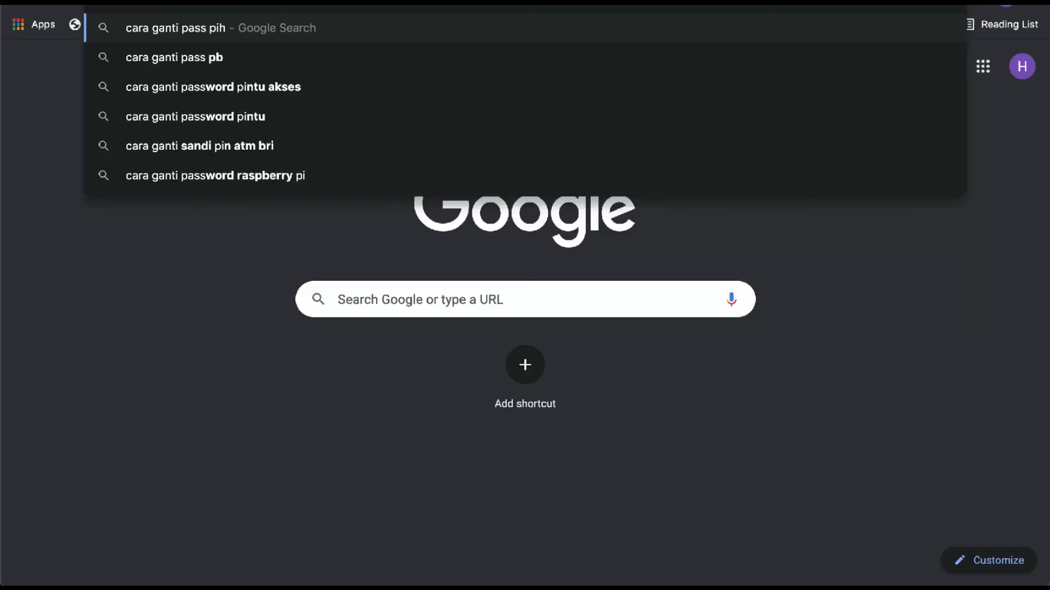
pyautogui.press('Return')
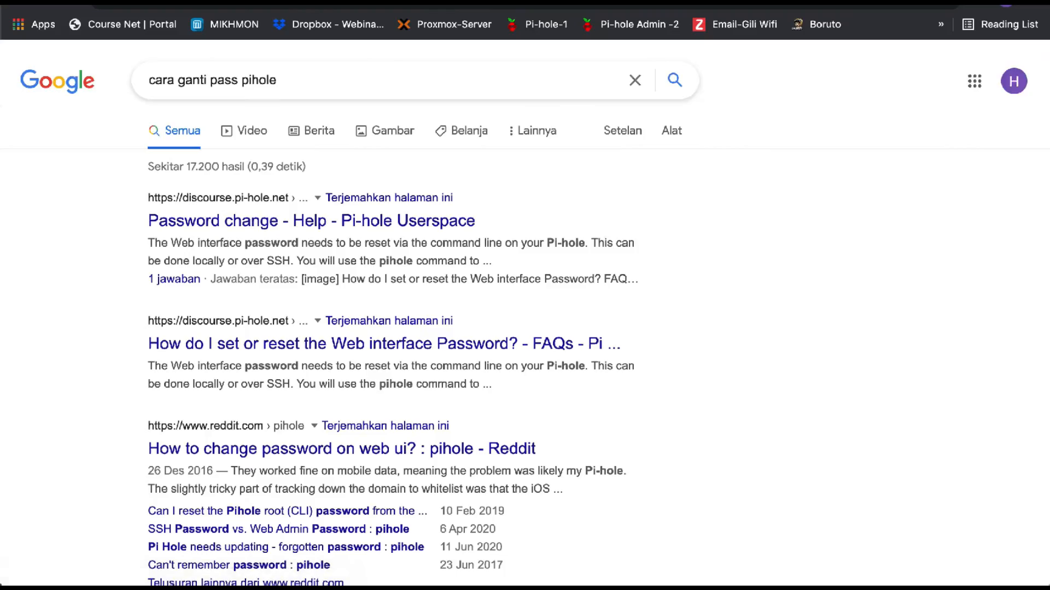
pyautogui.click(312, 221)
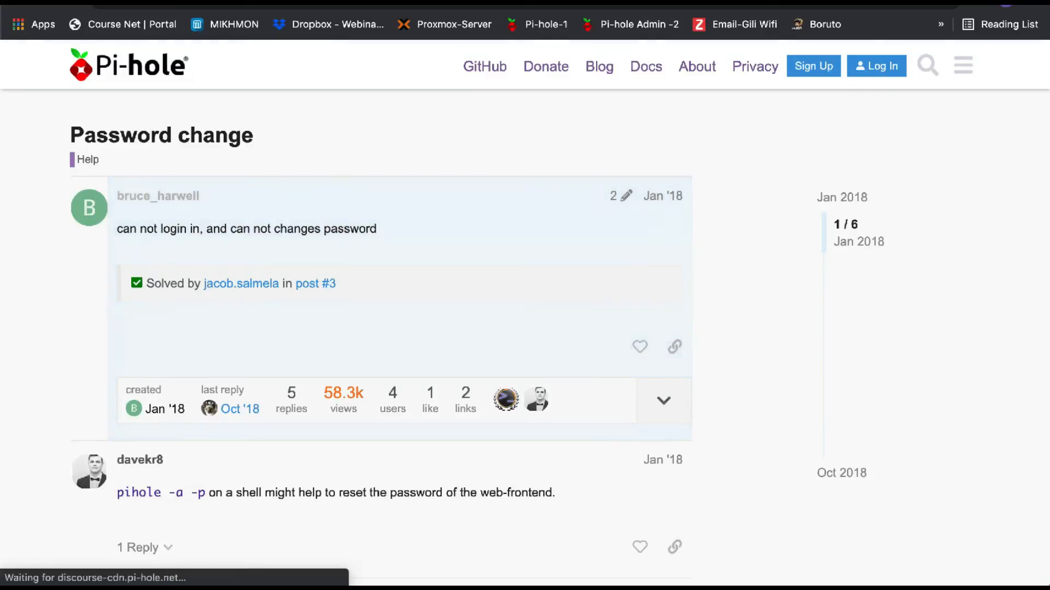
pyautogui.scroll(-4, 381, 339)
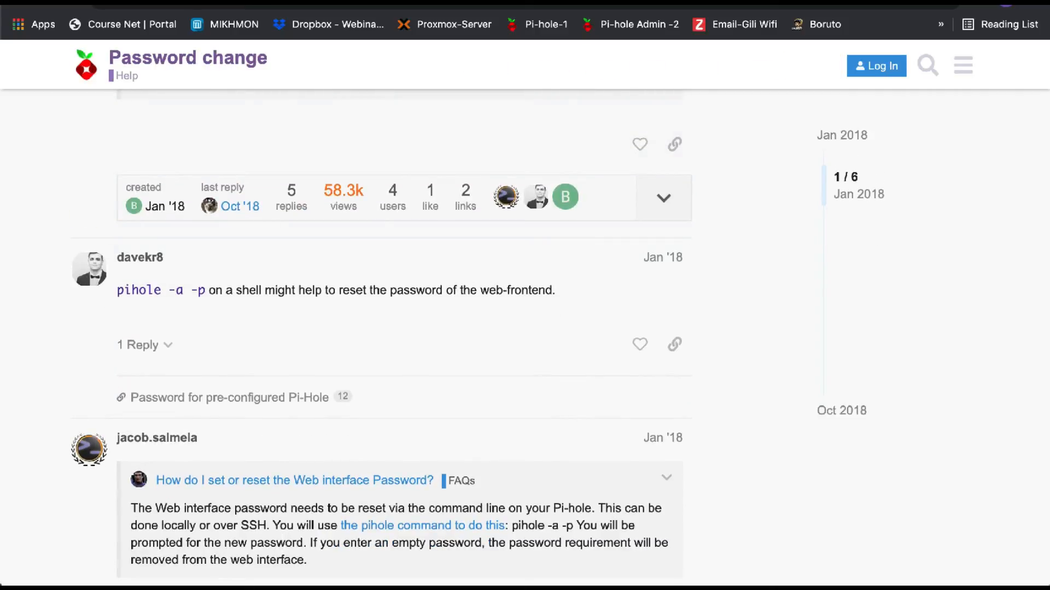
# Step: Try to change the Pi-hole web interface password by running -a -p in the Debian console
pyautogui.hotkey('ctrl', 'Tab')
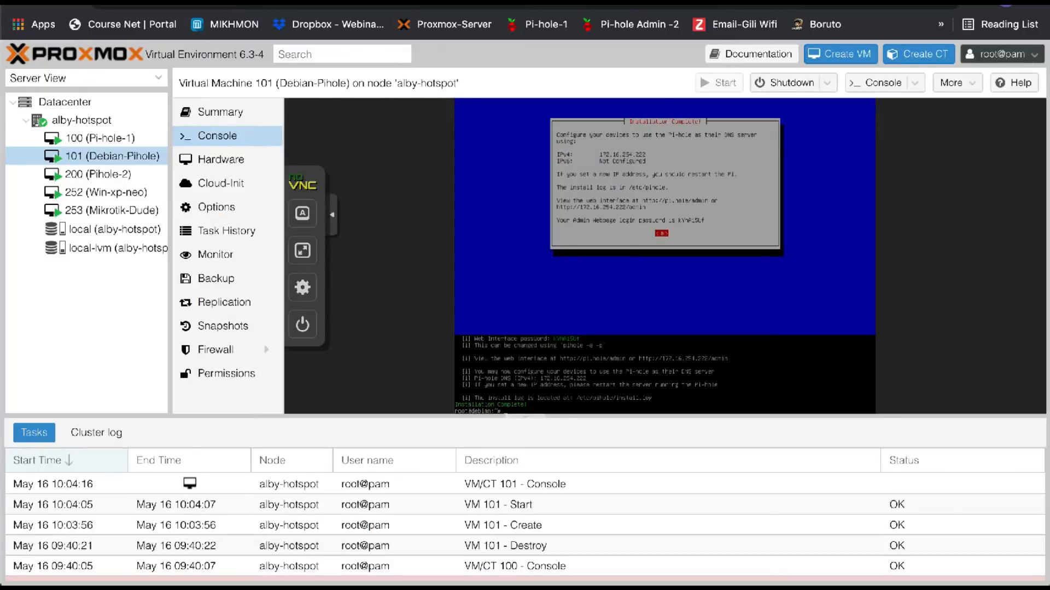
pyautogui.hotkey('ctrl', 'shift', 'Tab')
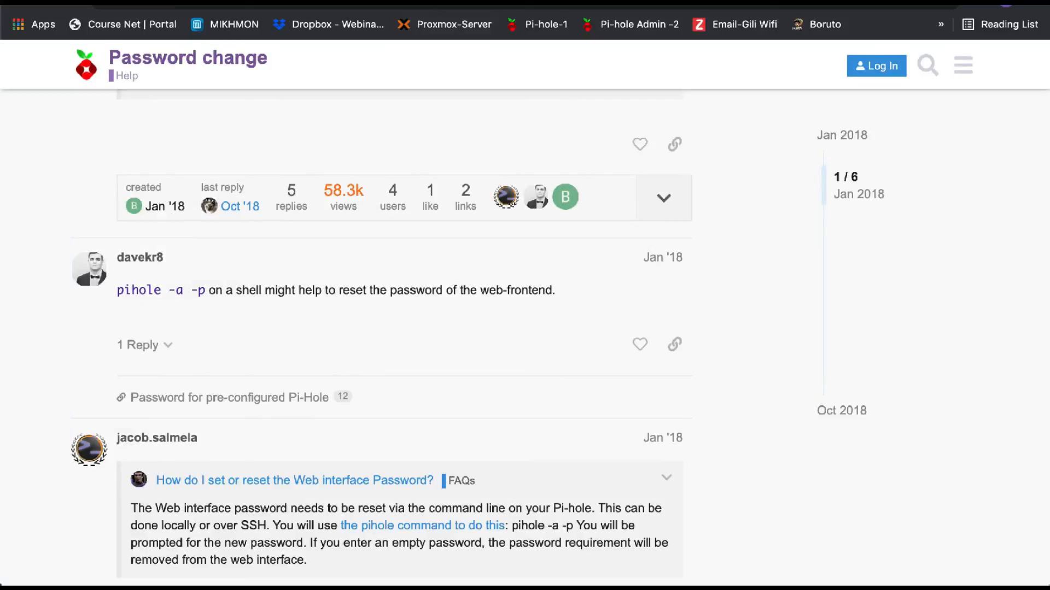
pyautogui.hotkey('ctrl', 'Tab')
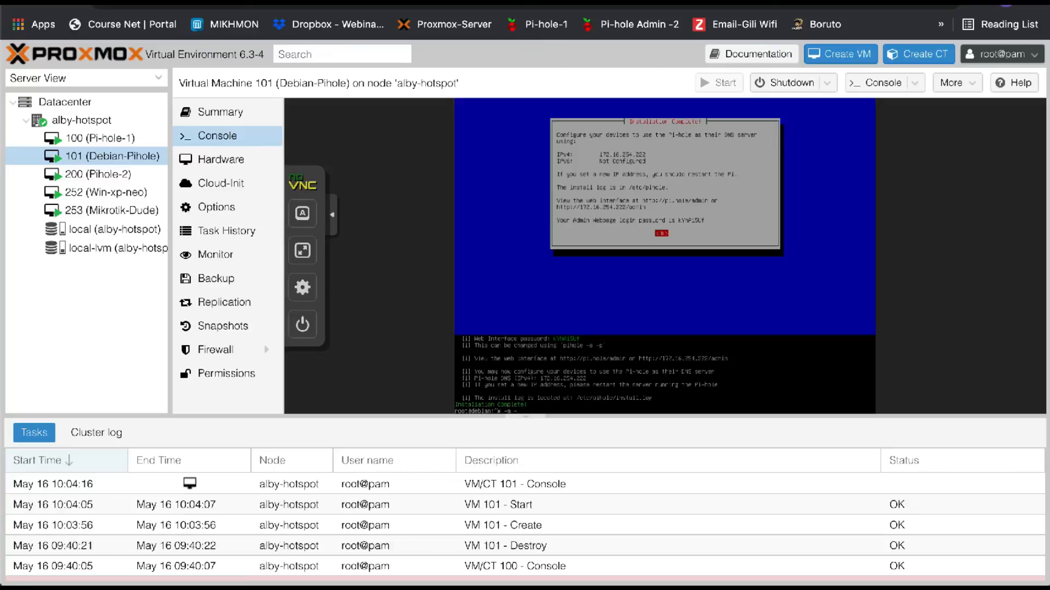
pyautogui.press('Return')
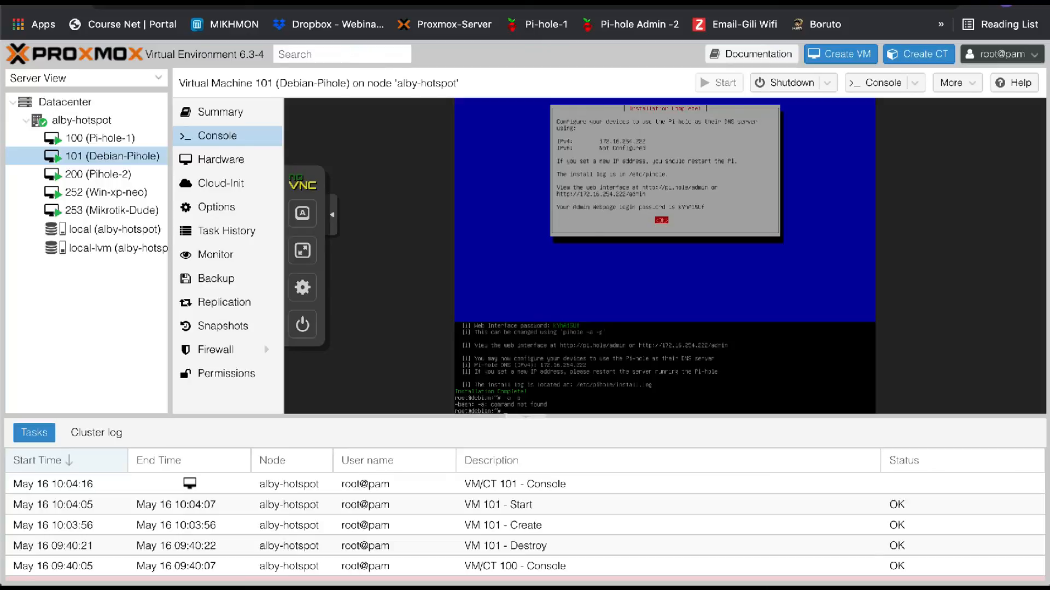
# Step: Reopen the Pi-hole forum's Password change thread and examine its replies for the password reset instructions
pyautogui.click(307, 1)
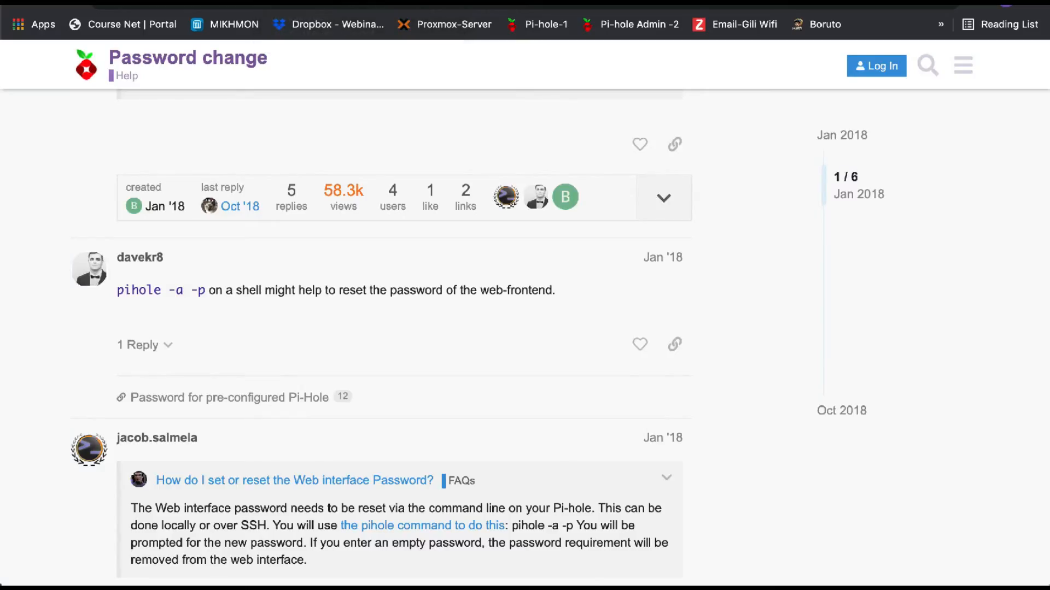
pyautogui.scroll(-4, 382, 338)
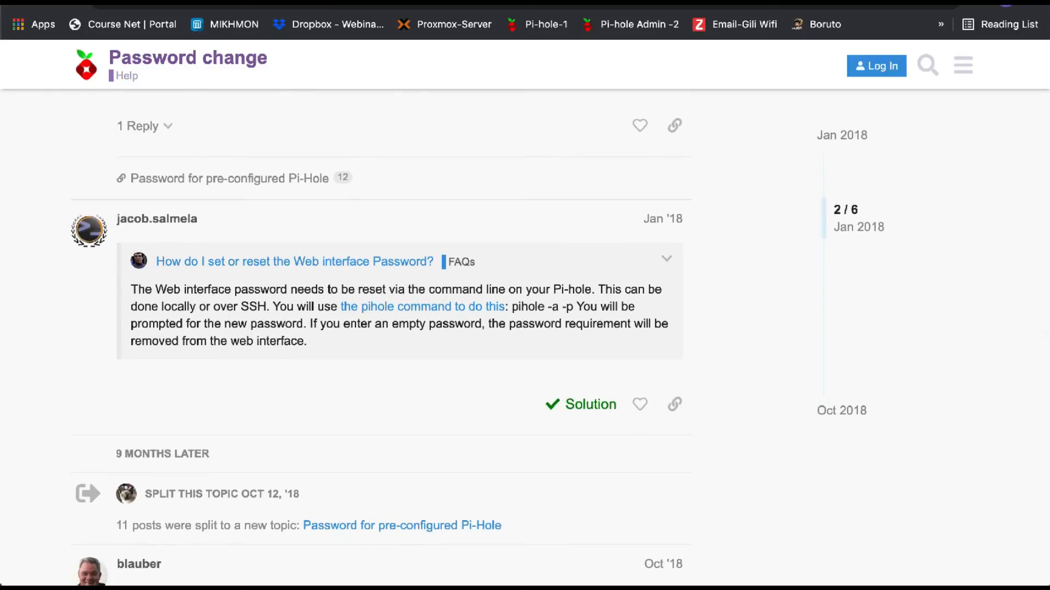
pyautogui.scroll(-6, 382, 337)
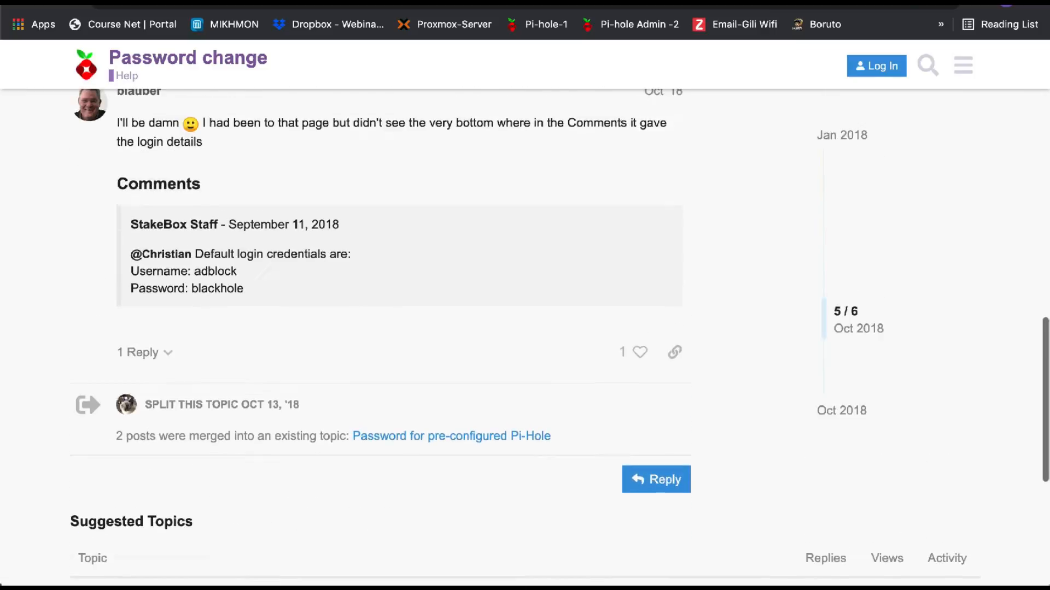
pyautogui.scroll(-5, 383, 338)
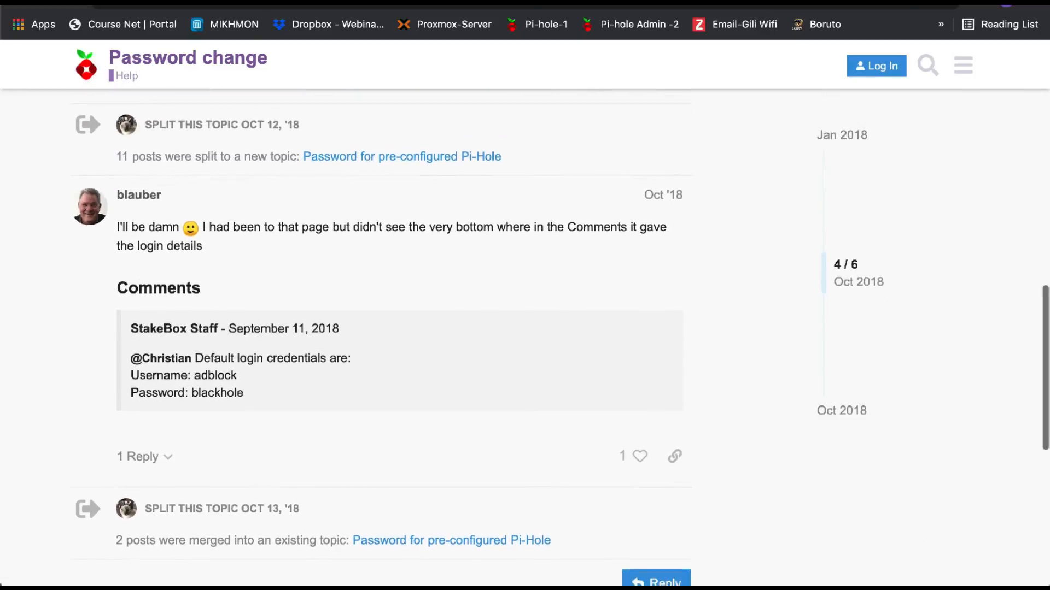
pyautogui.scroll(-3, 383, 338)
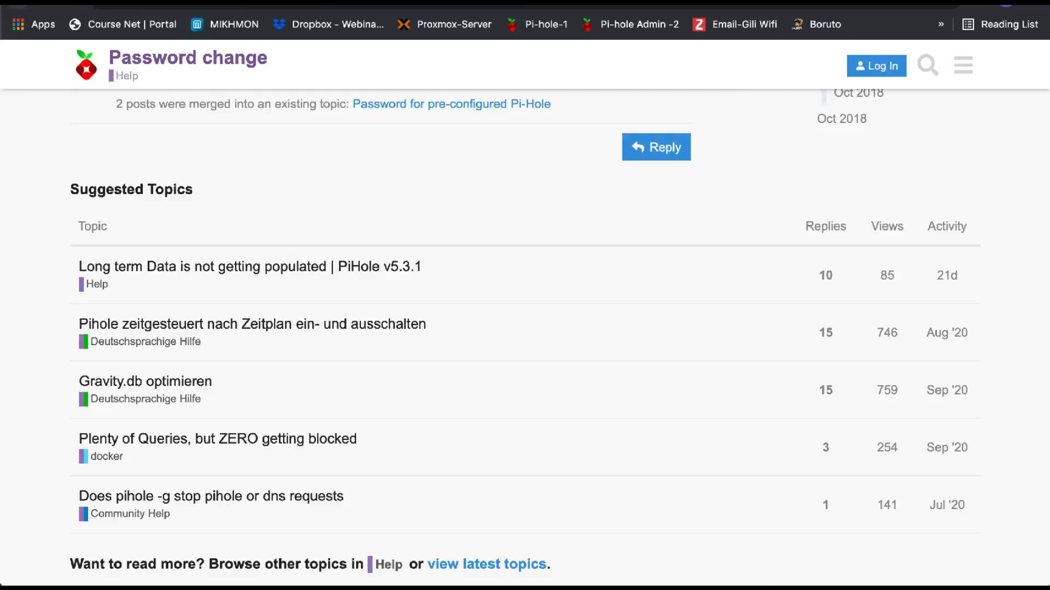
# Step: Return to the Google results and open the page "Pi-hole - Blackhole and Sinkhole Host and Domains"
pyautogui.press('super+Left')
pyautogui.scroll(-4, 383, 338)
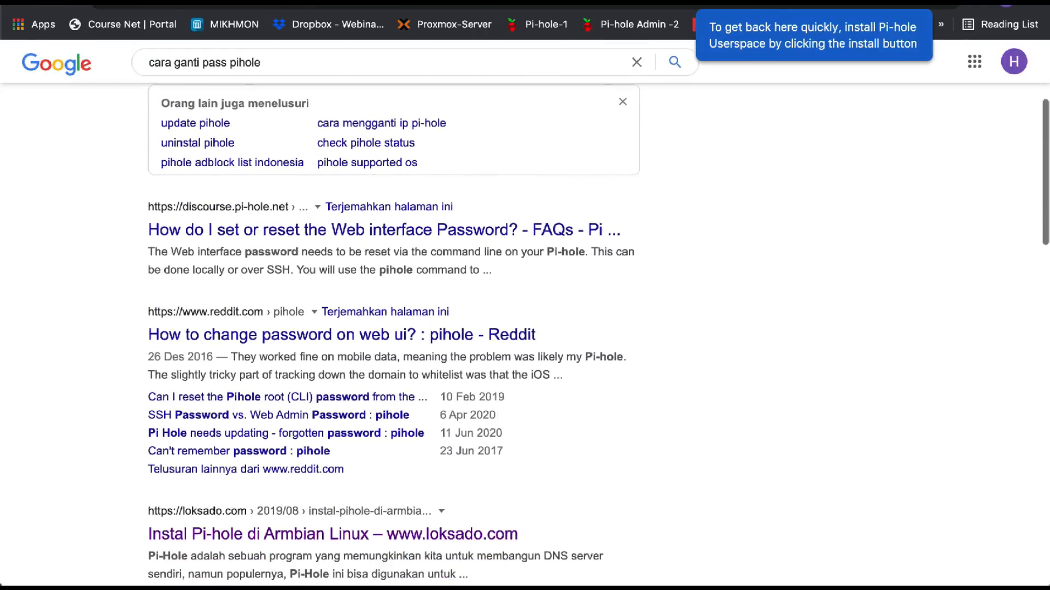
pyautogui.scroll(-5, 382, 338)
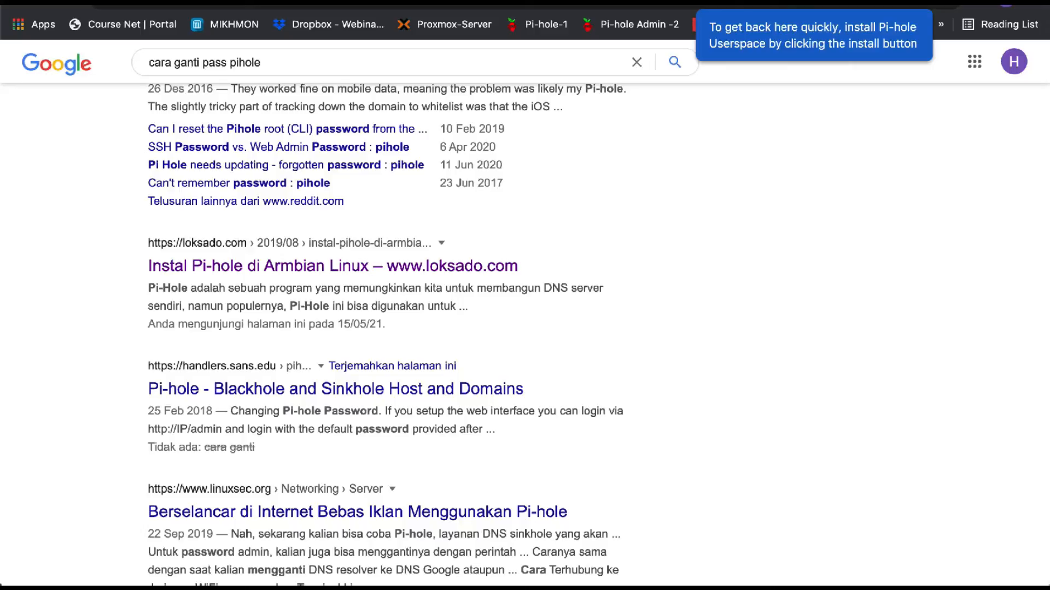
pyautogui.click(335, 389)
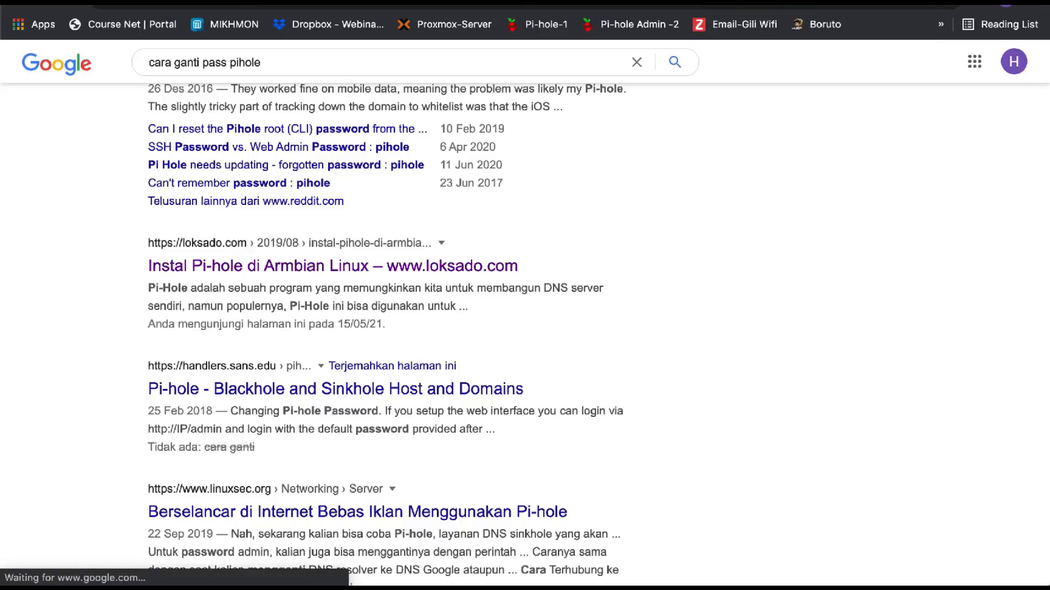
# Step: Examine the Pi-hole guide from start to end for the command that changes the Pi-hole password
pyautogui.scroll(-1, 525, 328)
pyautogui.scroll(1, 524, 328)
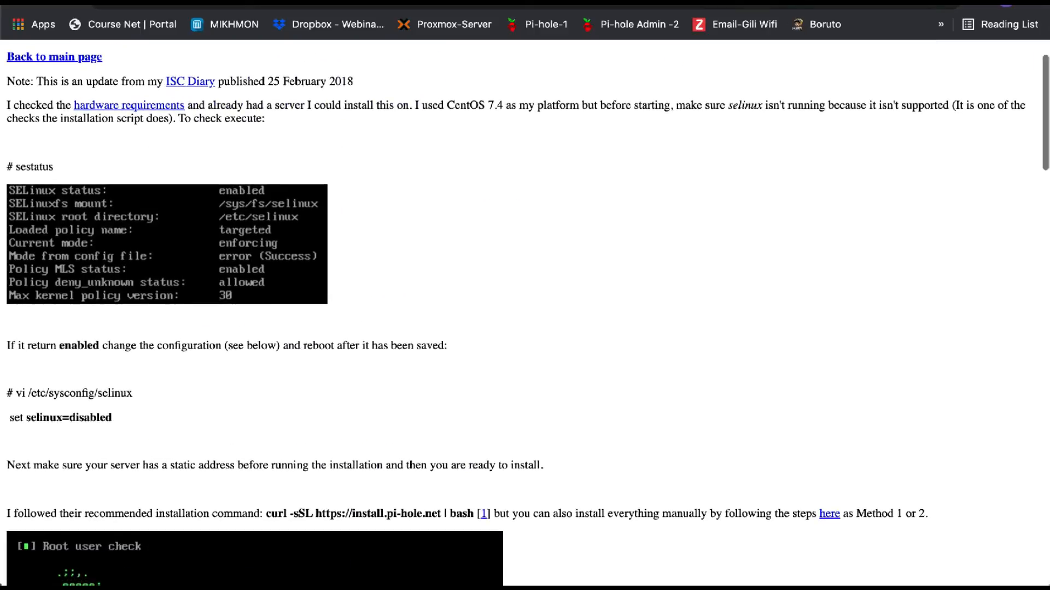
pyautogui.scroll(-1, 525, 328)
pyautogui.scroll(-6, 525, 328)
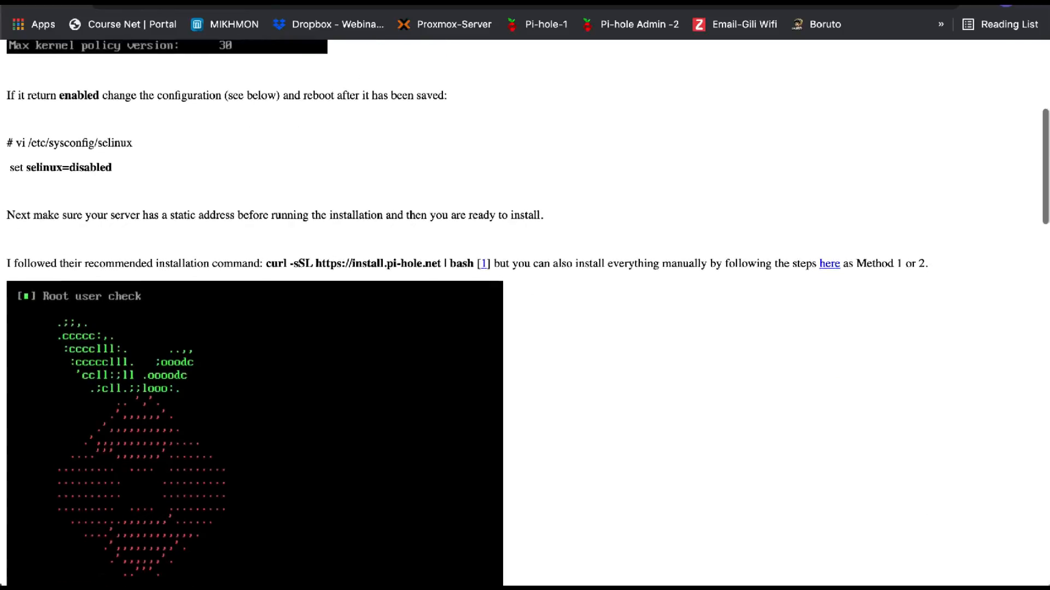
pyautogui.scroll(-5, 524, 328)
pyautogui.scroll(-10, 525, 328)
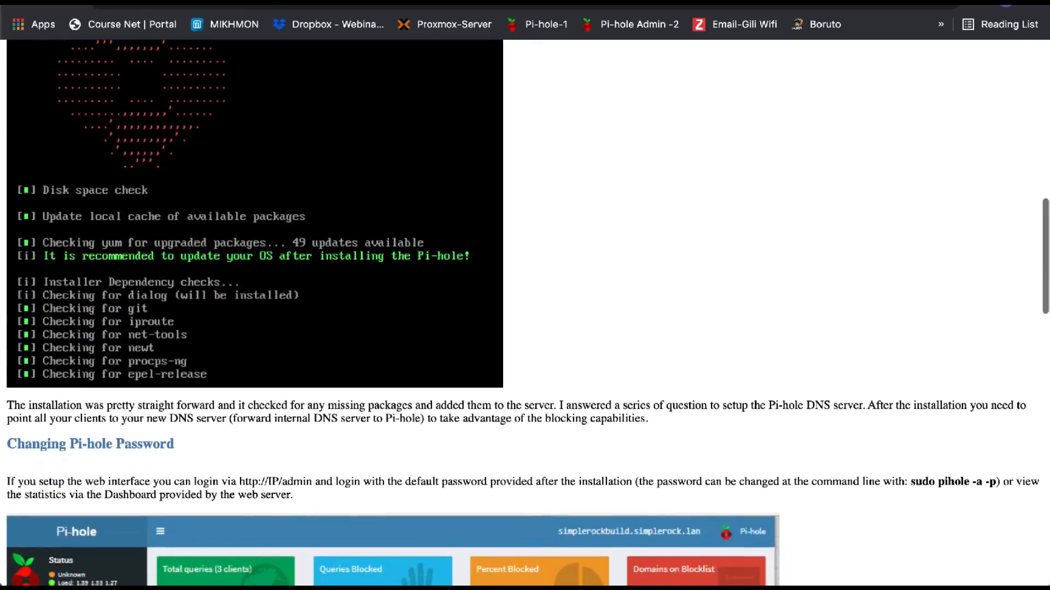
pyautogui.scroll(-4, 525, 328)
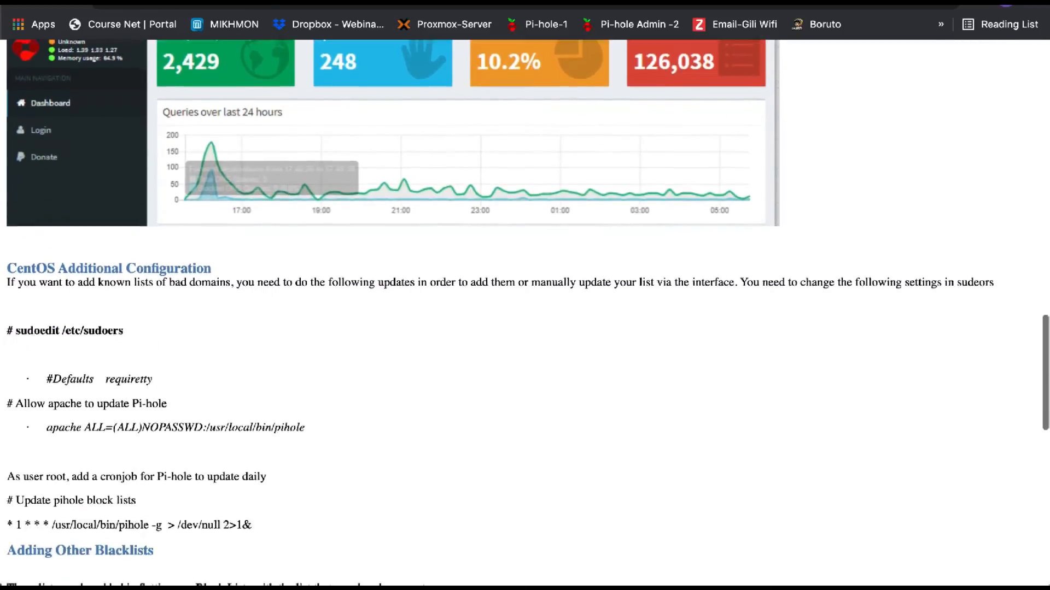
pyautogui.scroll(-1, 524, 328)
pyautogui.scroll(-8, 525, 328)
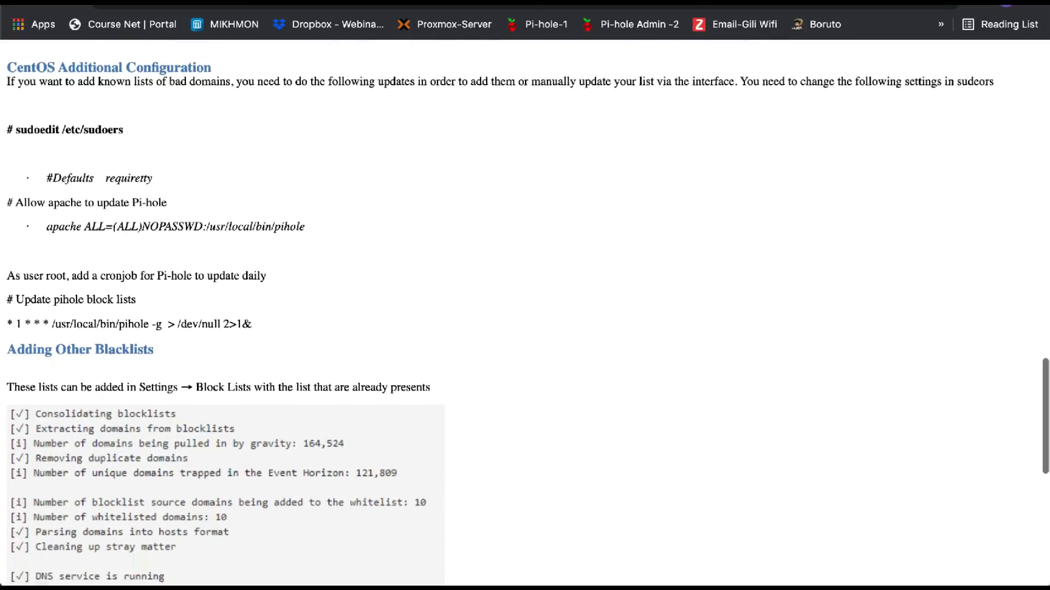
pyautogui.scroll(-1, 525, 328)
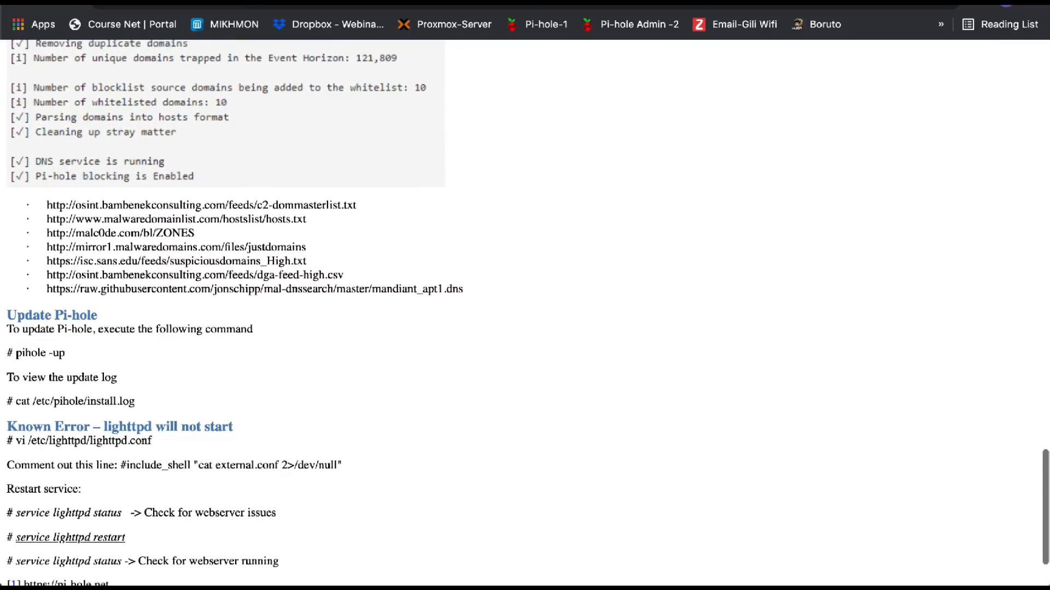
pyautogui.scroll(-2, 525, 328)
pyautogui.scroll(20, 525, 328)
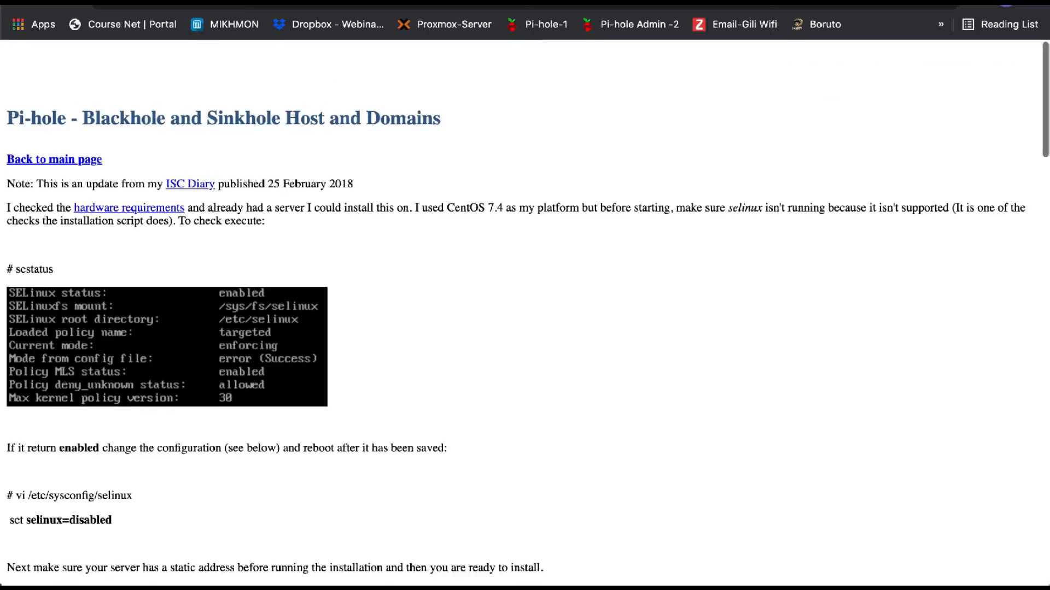
# Step: Recheck the SELinux and installation sections of the Pi-hole guide for the password change command
pyautogui.scroll(-2, 525, 328)
pyautogui.scroll(-3, 525, 328)
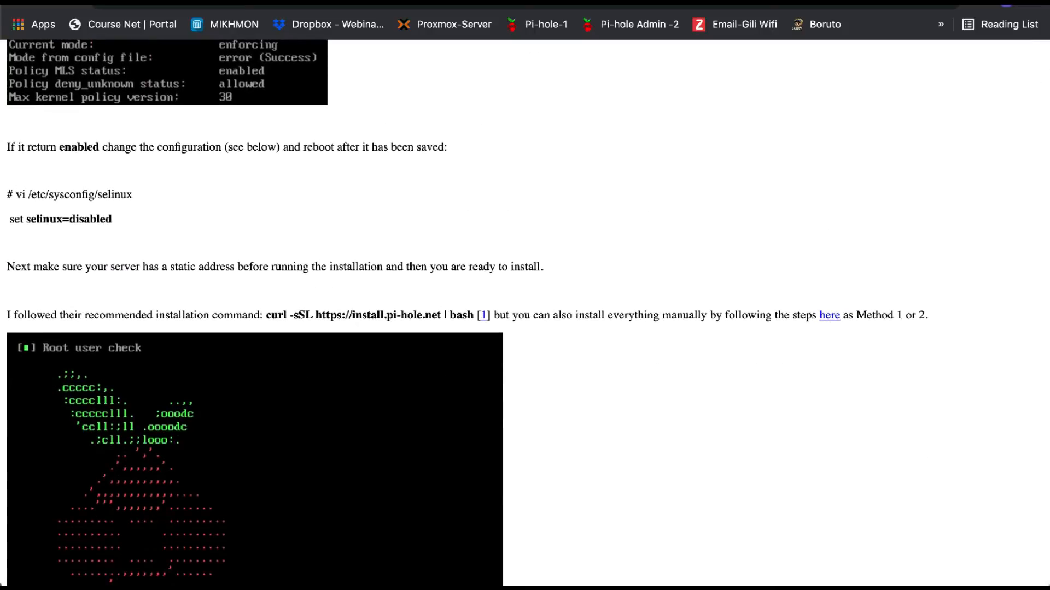
pyautogui.scroll(-6, 525, 328)
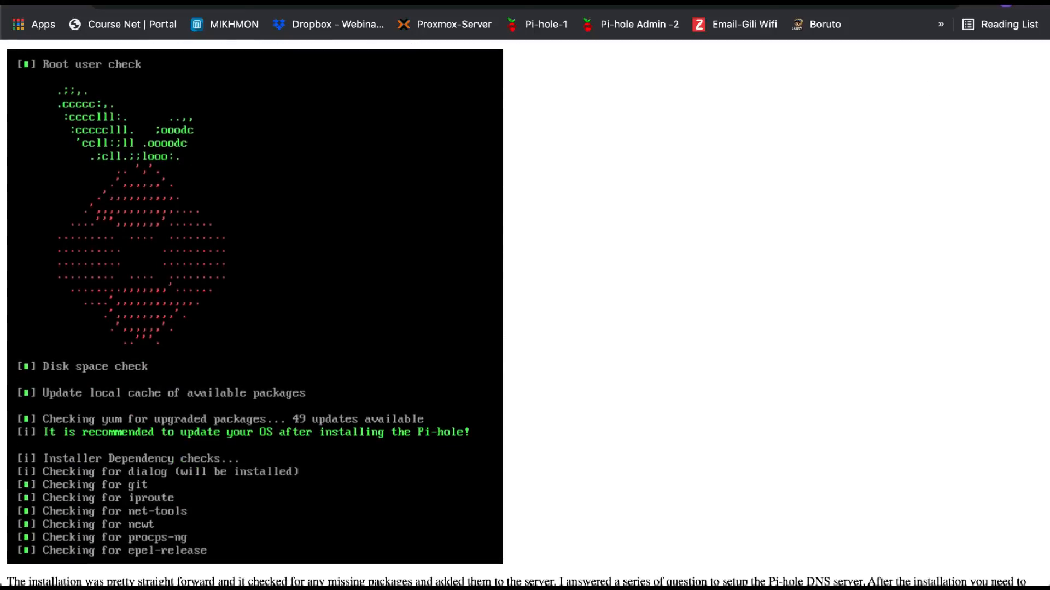
pyautogui.scroll(3, 525, 312)
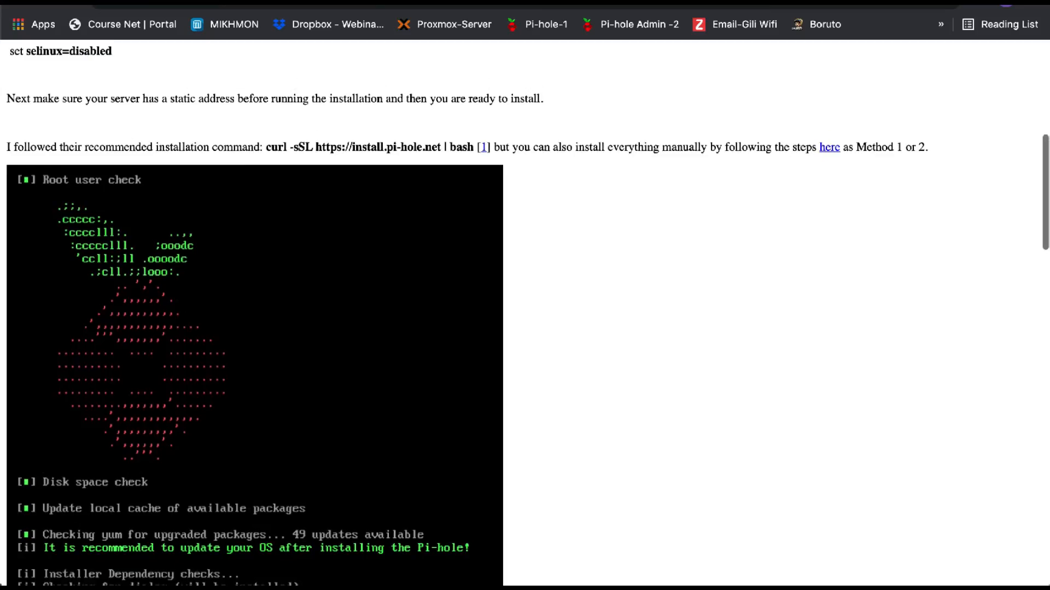
# Step: Return to the Google results and look through them for another page on changing the Pi-hole password
pyautogui.click(18, 7)
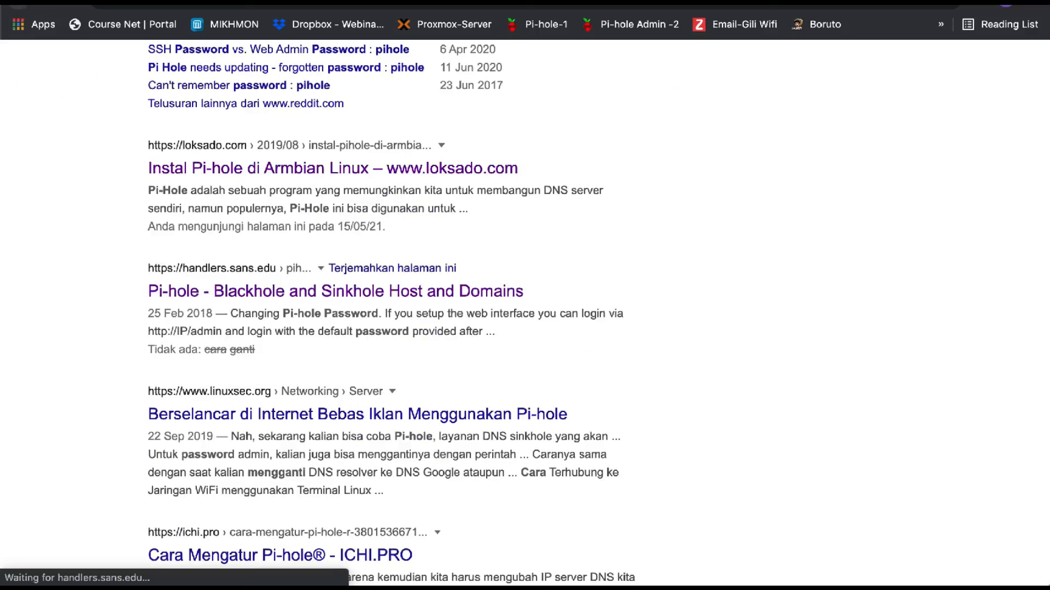
pyautogui.scroll(-4, 335, 291)
pyautogui.scroll(-1, 336, 291)
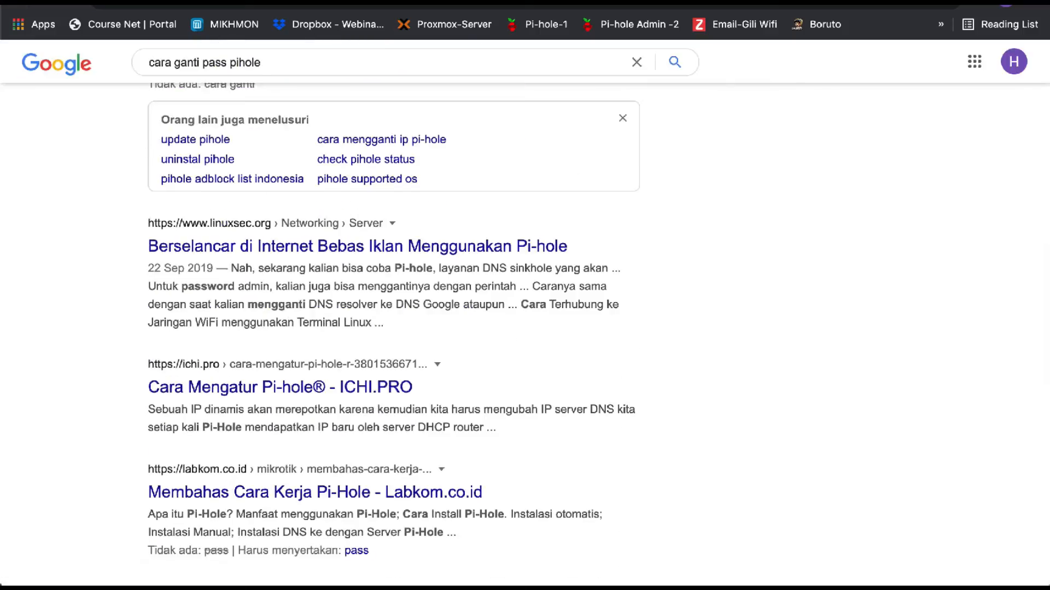
pyautogui.scroll(-1, 525, 335)
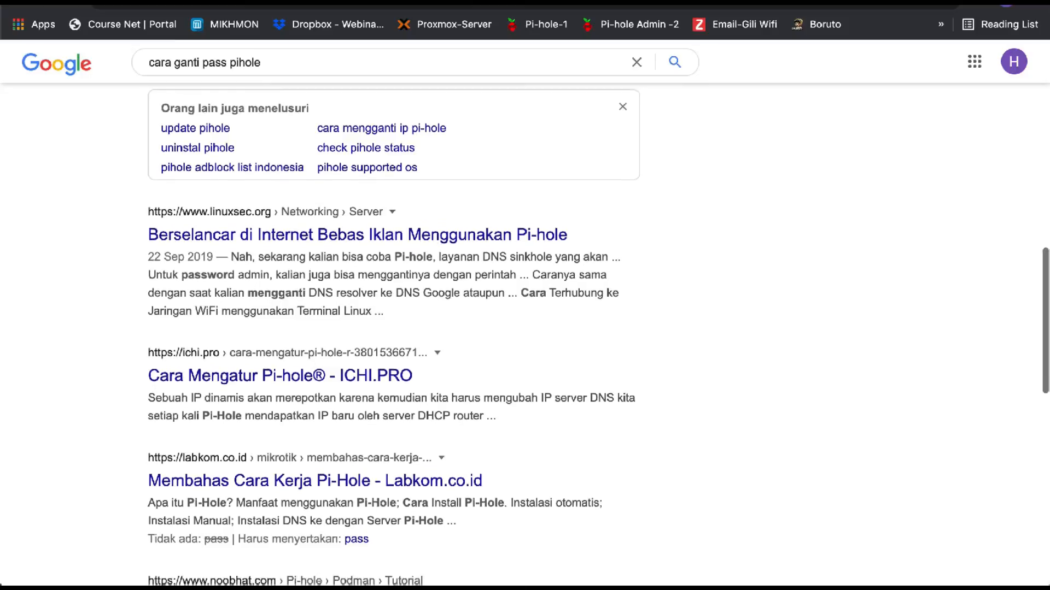
pyautogui.scroll(-4, 393, 334)
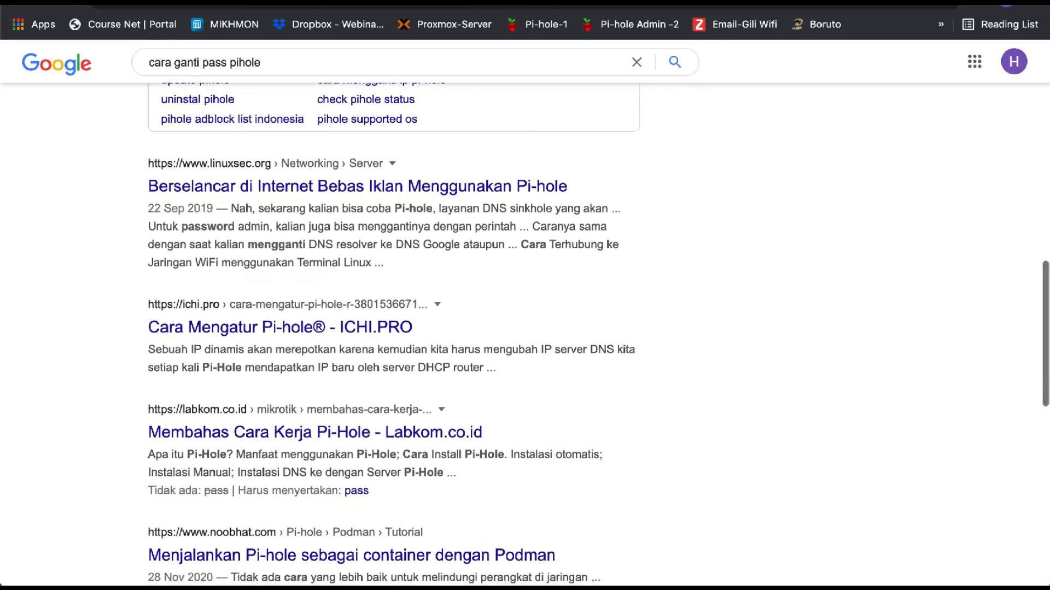
pyautogui.scroll(10, 394, 335)
pyautogui.scroll(8, 393, 335)
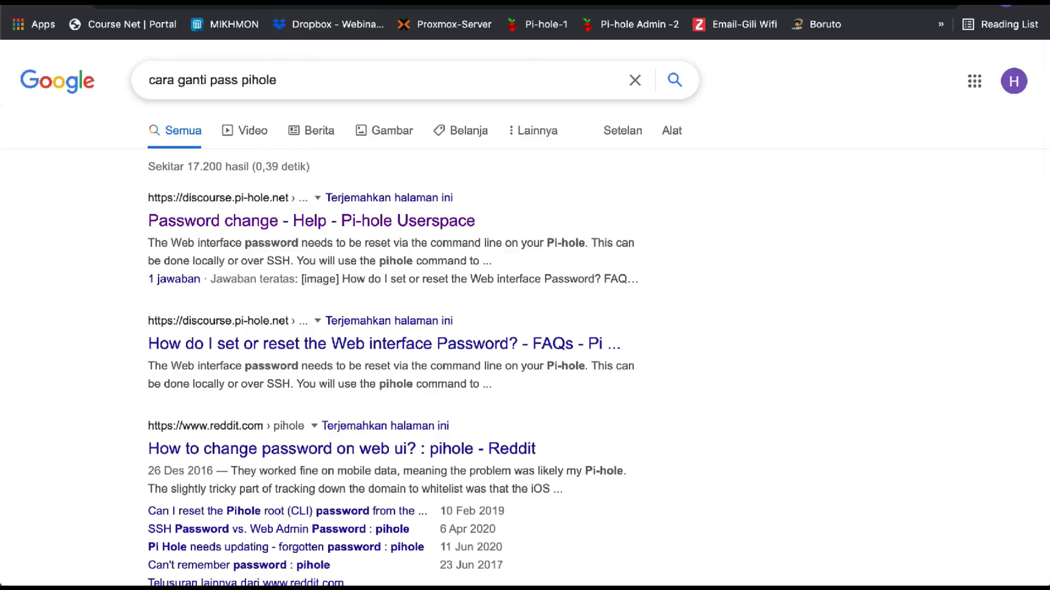
# Step: Search Google for "cara ganti password pihole" and open the Reddit thread "How to change password on web ui?"
pyautogui.click(238, 80)
pyautogui.write('w')
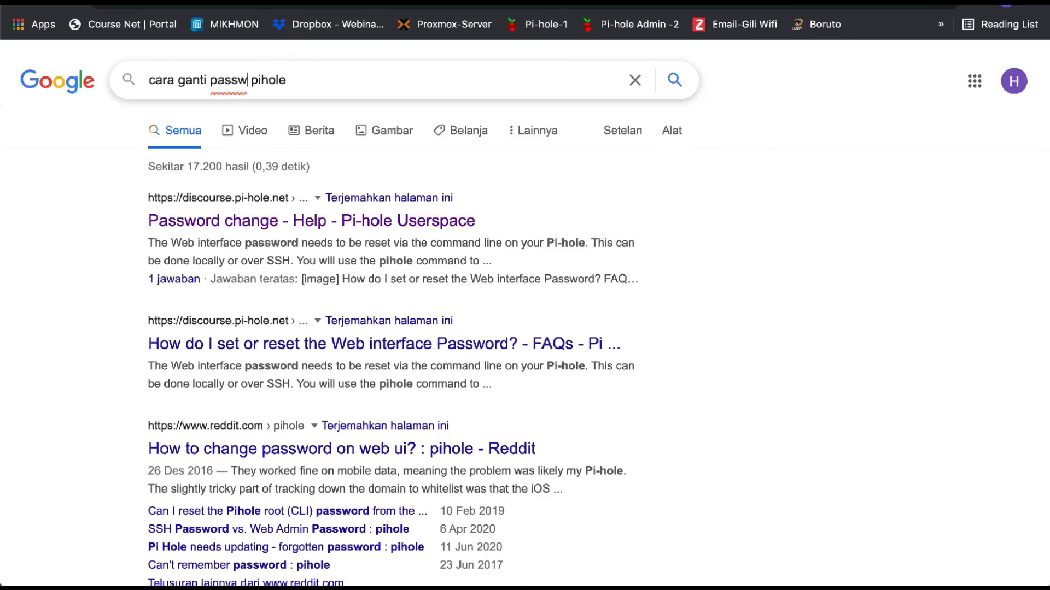
pyautogui.write('ord')
pyautogui.press('Return')
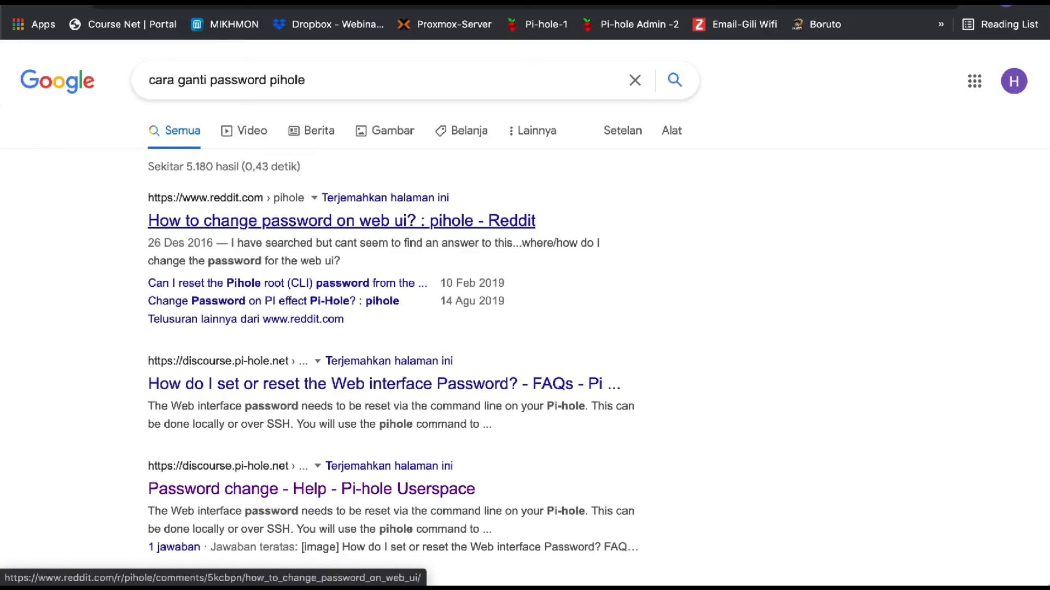
pyautogui.click(341, 220)
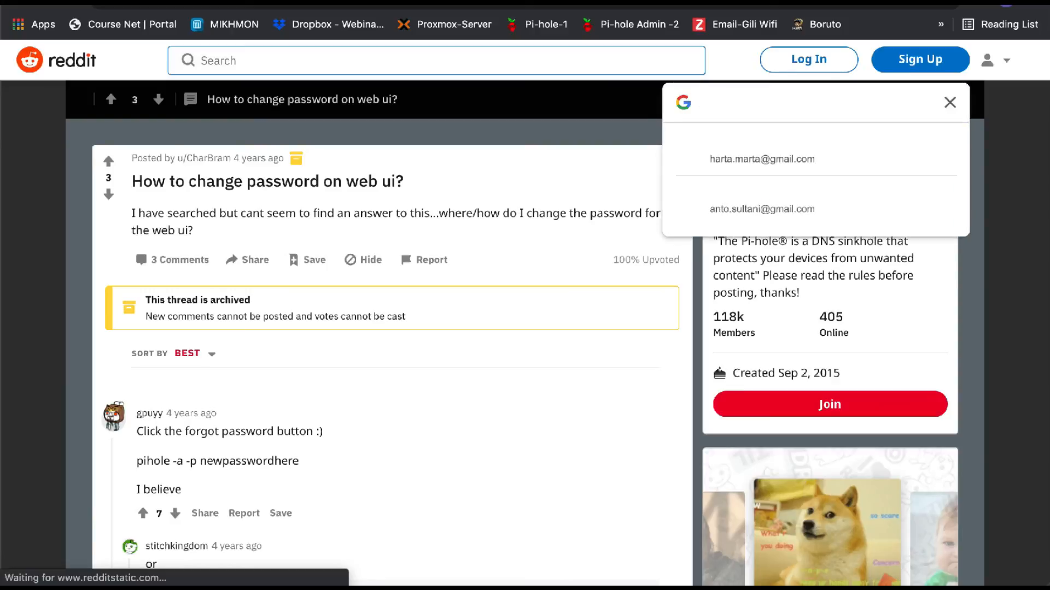
# Step: Try to change the Pi-hole password by running -a-p and -a -p in the Debian console of VM 101
pyautogui.hotkey('ctrl', 'Tab')
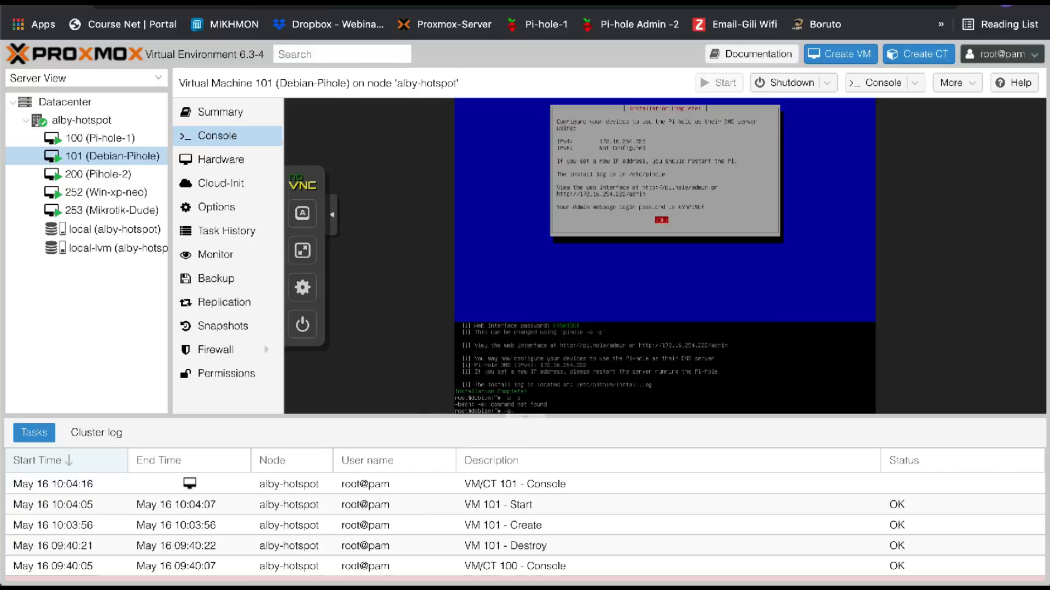
pyautogui.press('Return')
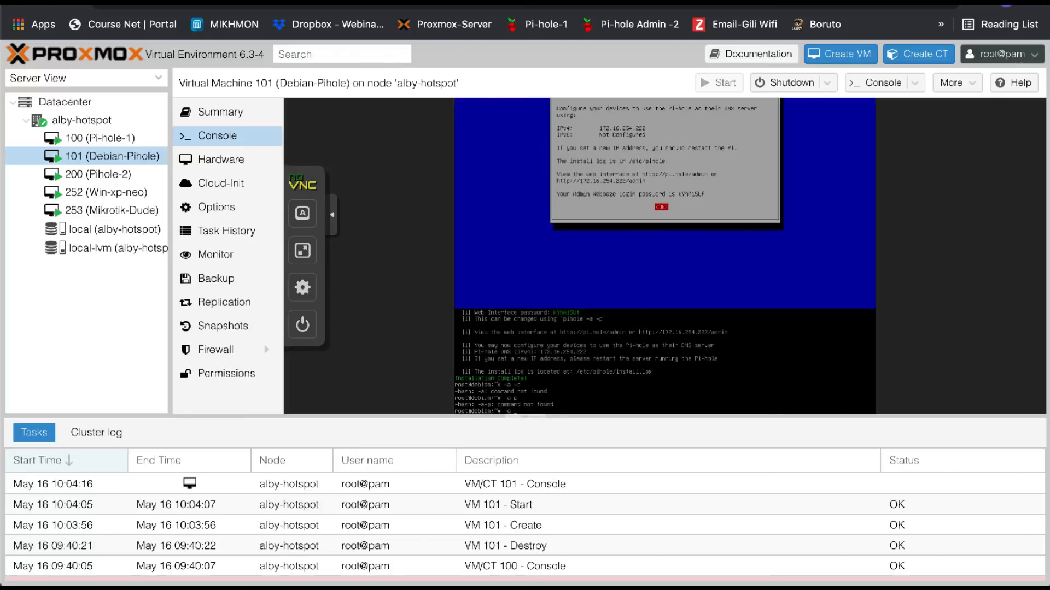
pyautogui.press('Return')
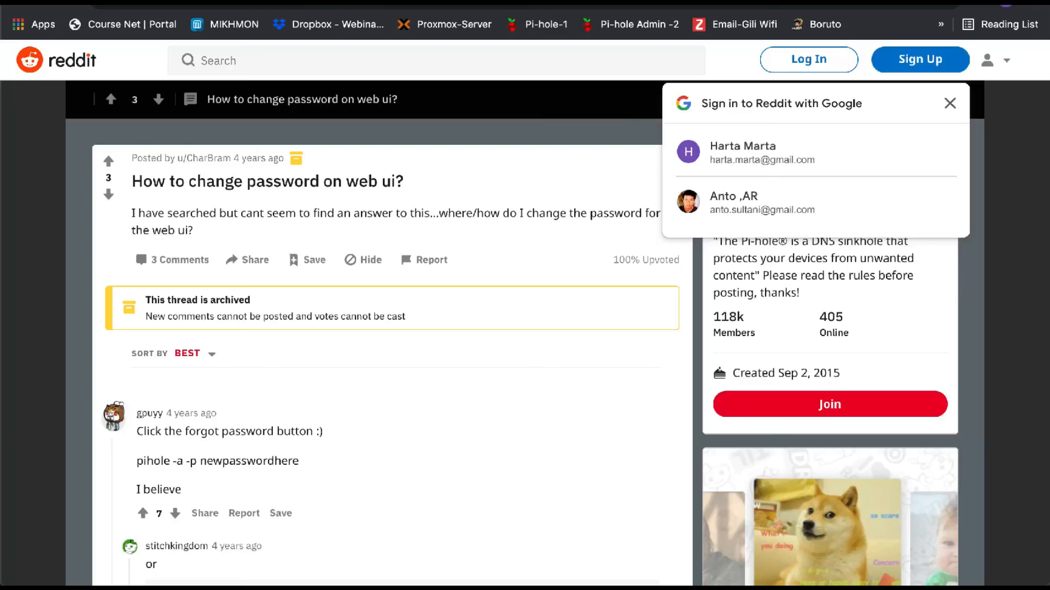
# Step: Examine the Reddit thread's comments for the full password command and return to the Google results
pyautogui.scroll(-4, 382, 328)
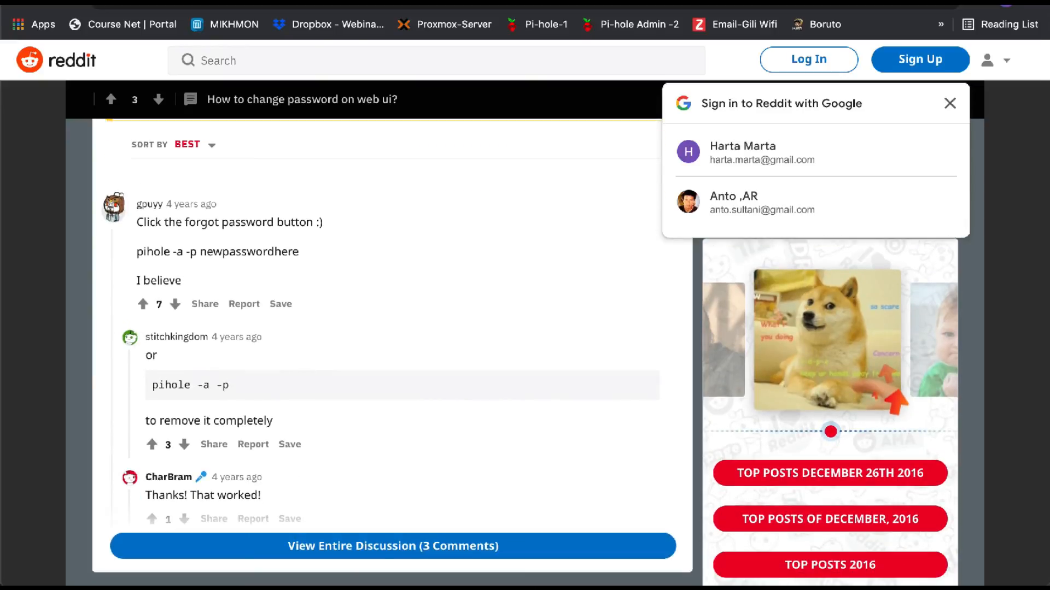
pyautogui.scroll(-10, 383, 328)
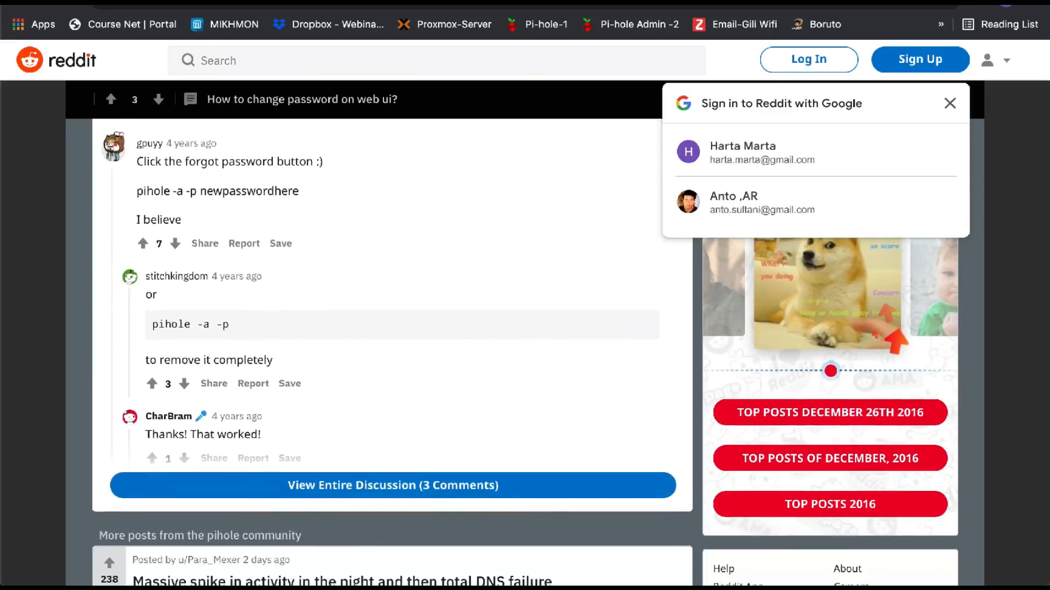
pyautogui.scroll(-15, 383, 328)
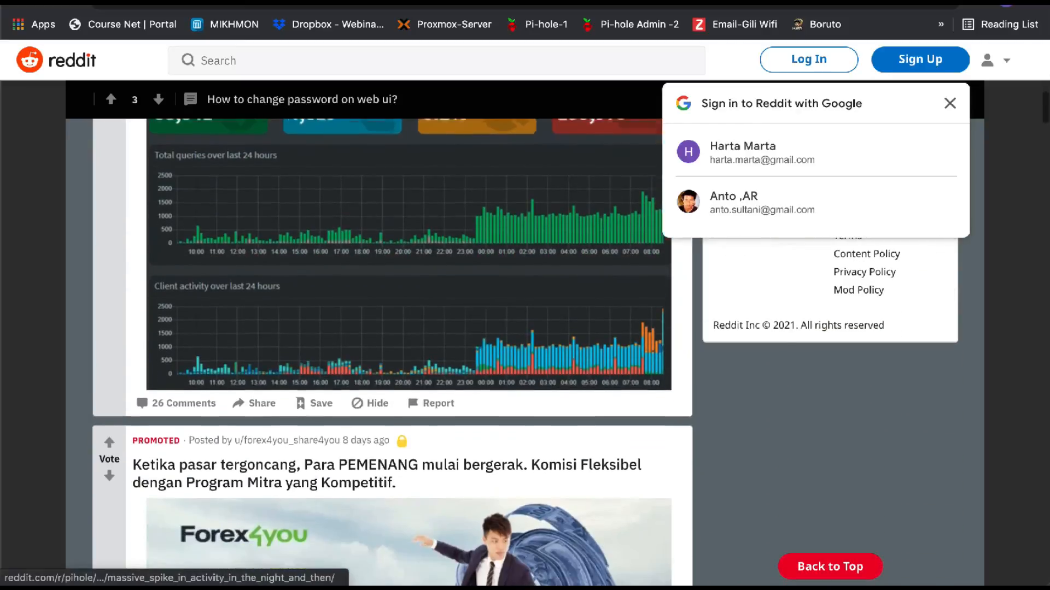
pyautogui.scroll(-8, 382, 328)
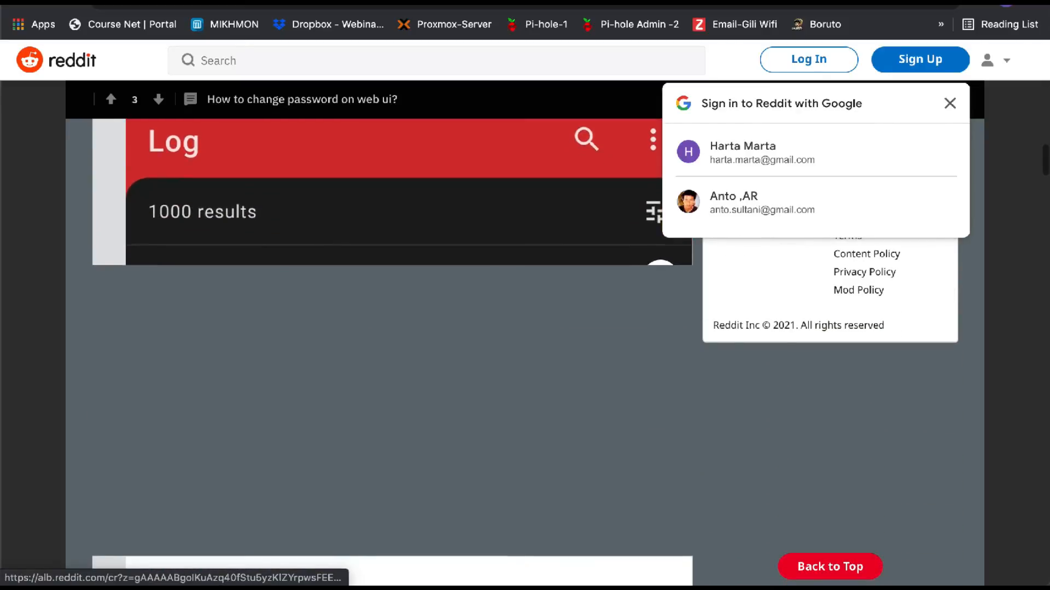
pyautogui.scroll(-3, 383, 328)
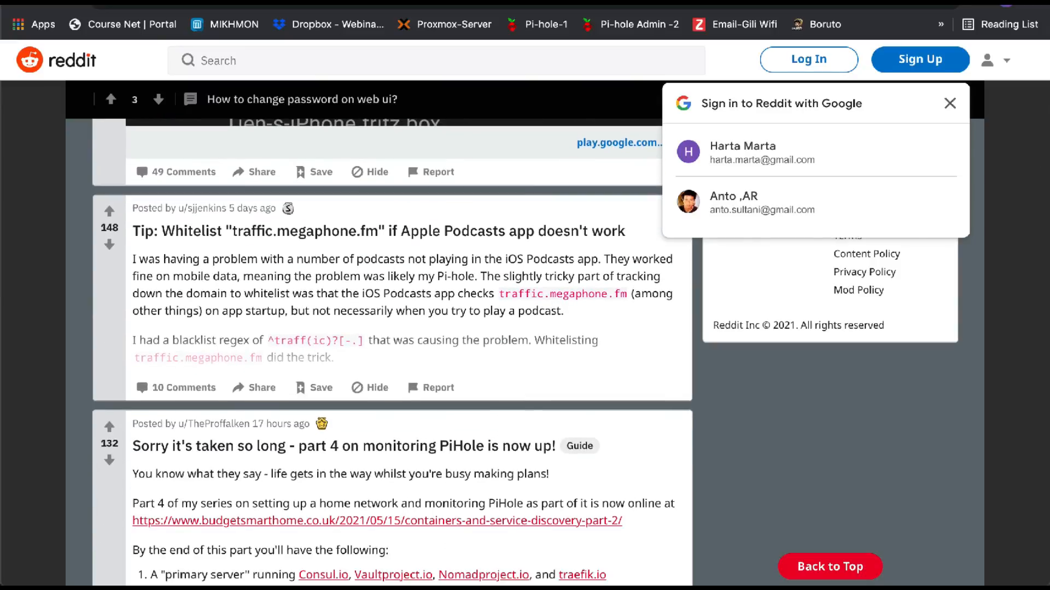
pyautogui.scroll(-9, 382, 328)
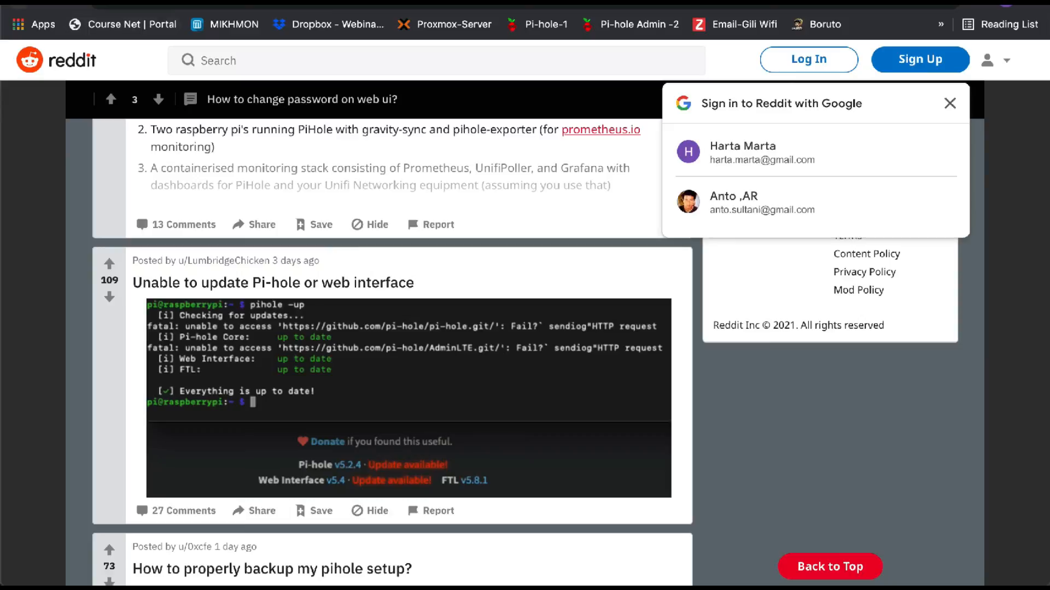
pyautogui.click(19, 7)
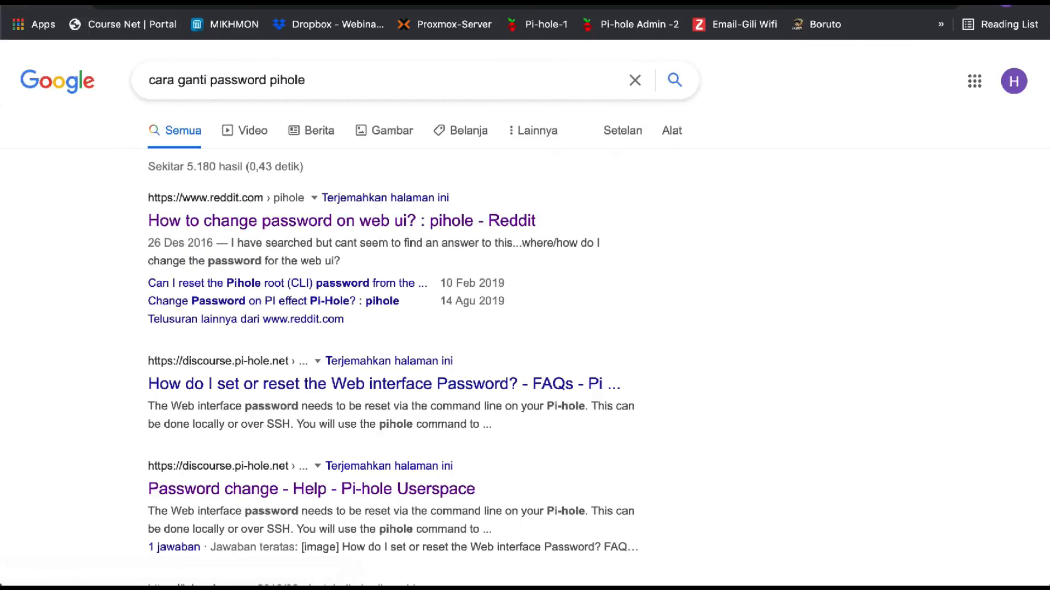
# Step: Switch to the Windows machine in VNC Viewer and open 172.16.254.222/admin in its browser
pyautogui.hotkey('ctrl', 'Tab')
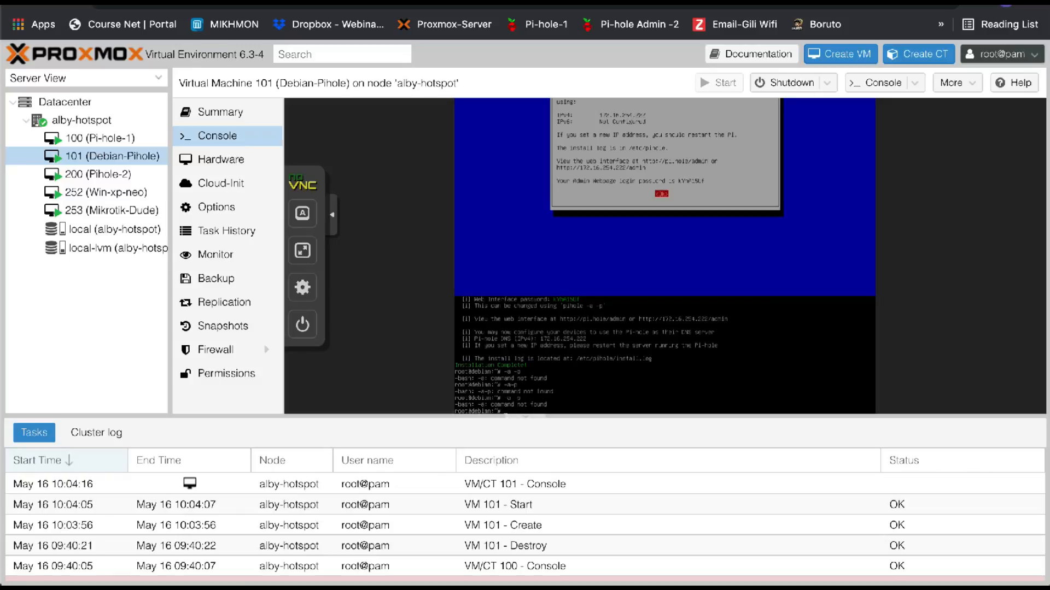
pyautogui.moveTo(742, 585)
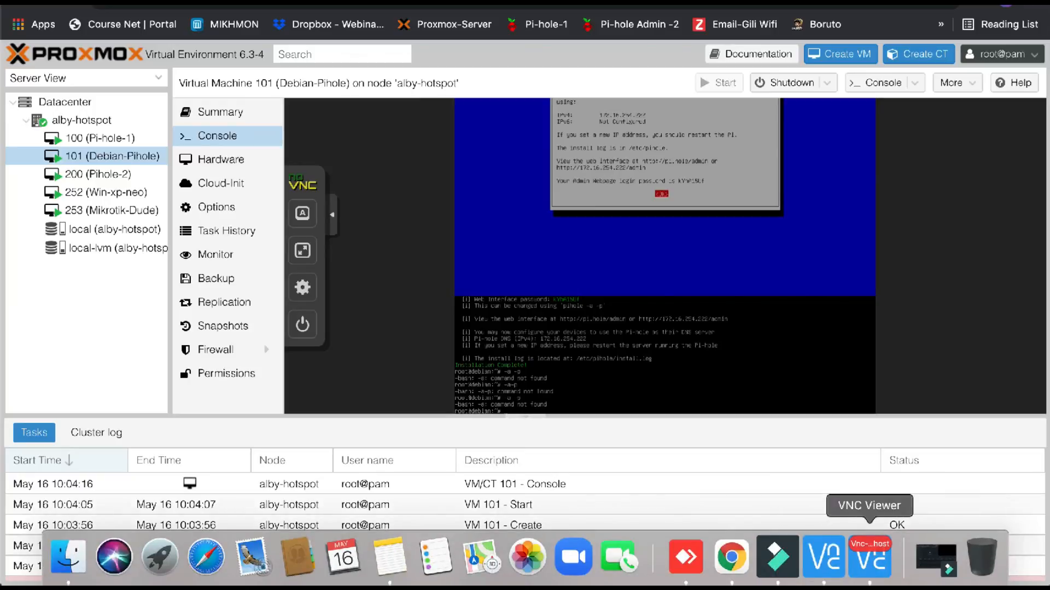
pyautogui.click(869, 558)
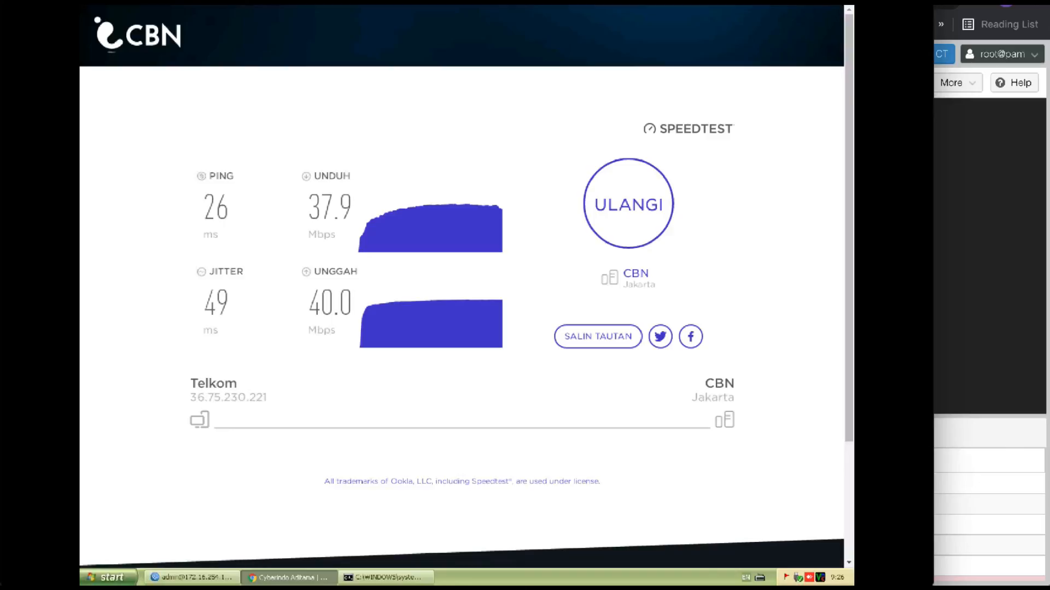
pyautogui.write('172.16')
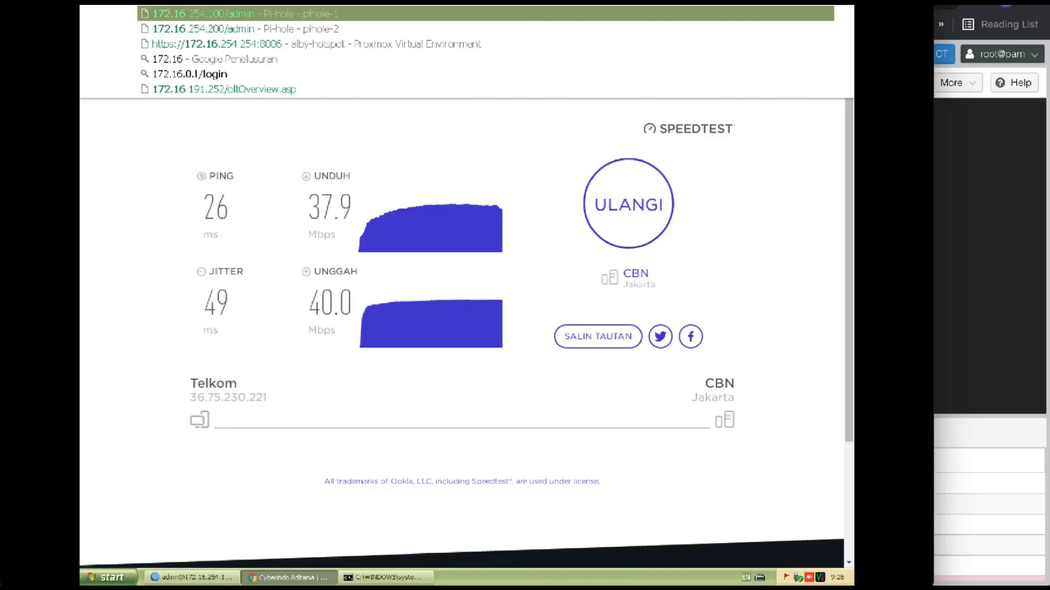
pyautogui.write('.254.2')
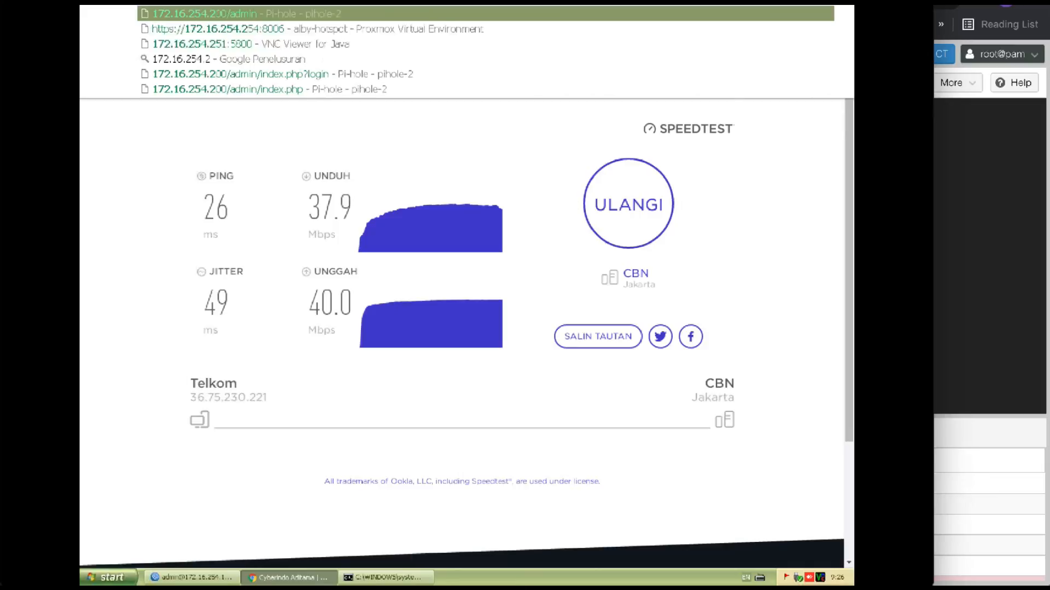
pyautogui.write('22/adm')
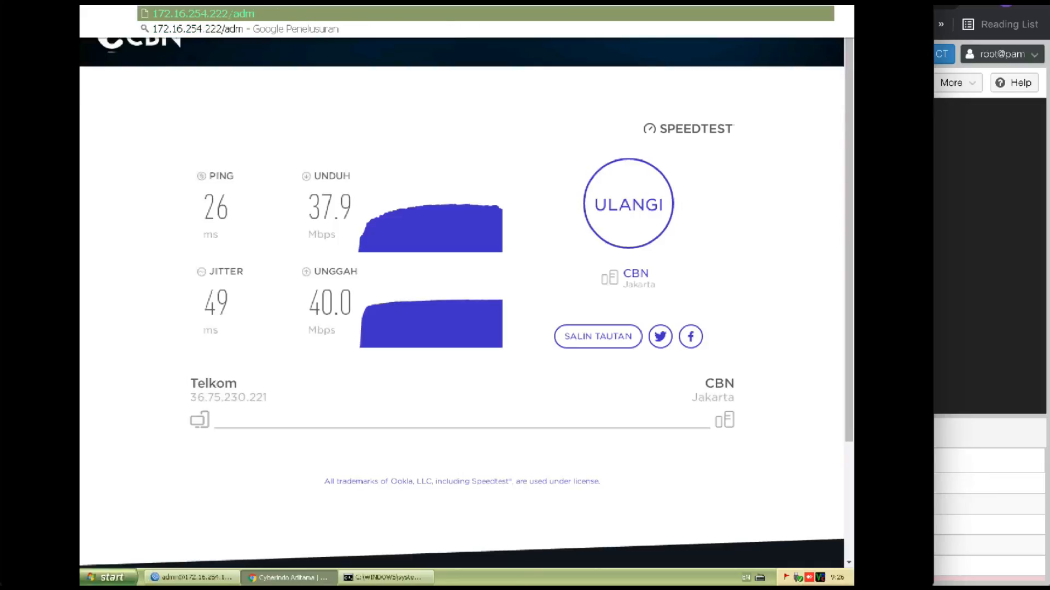
pyautogui.press('Return')
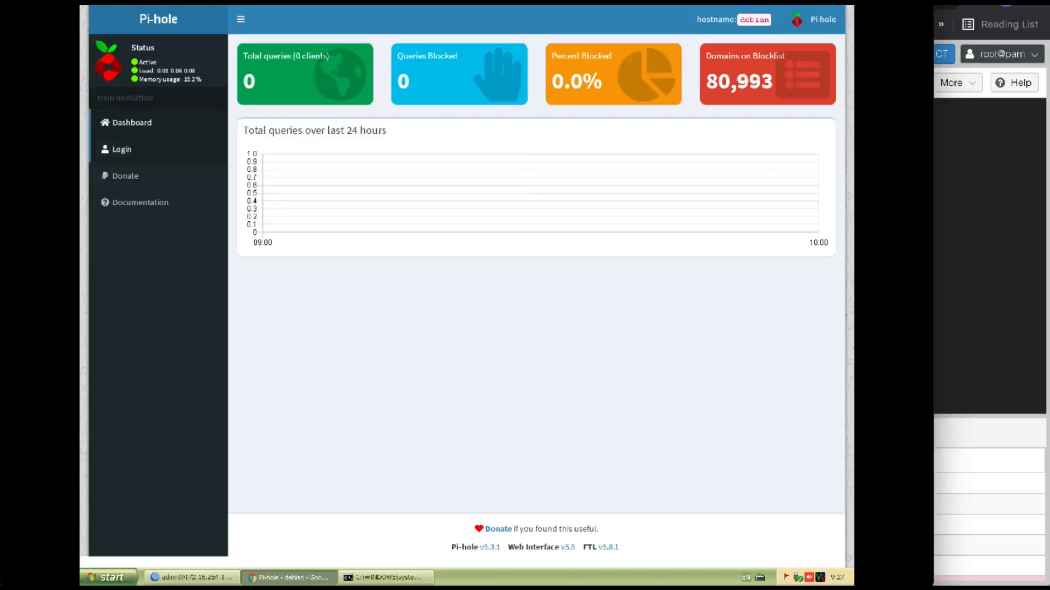
# Step: Open the Pi-hole login page and expand its "Forgot password?" help to read the password command
pyautogui.click(121, 149)
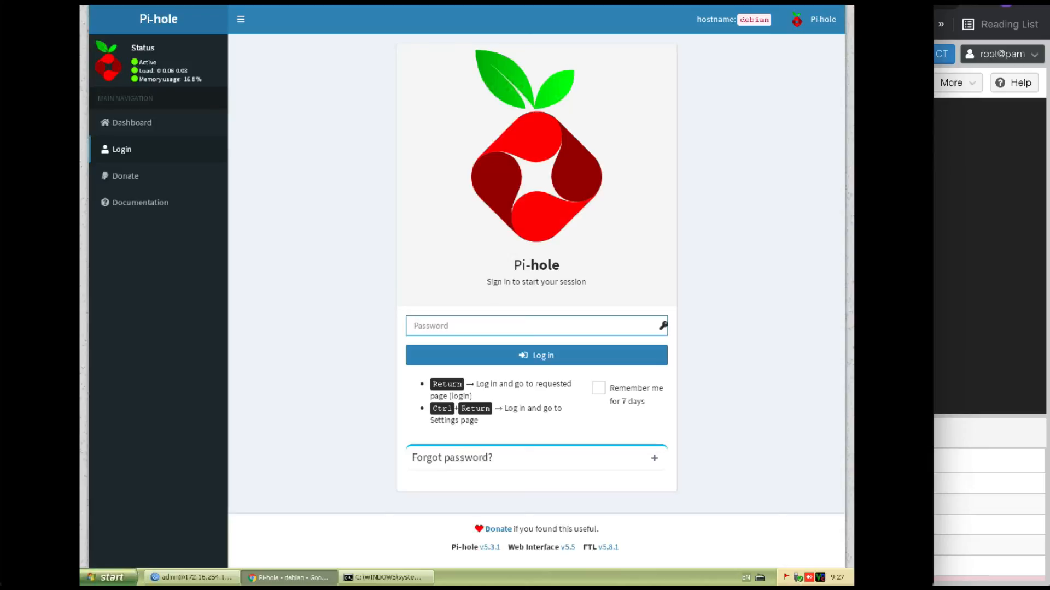
pyautogui.click(654, 457)
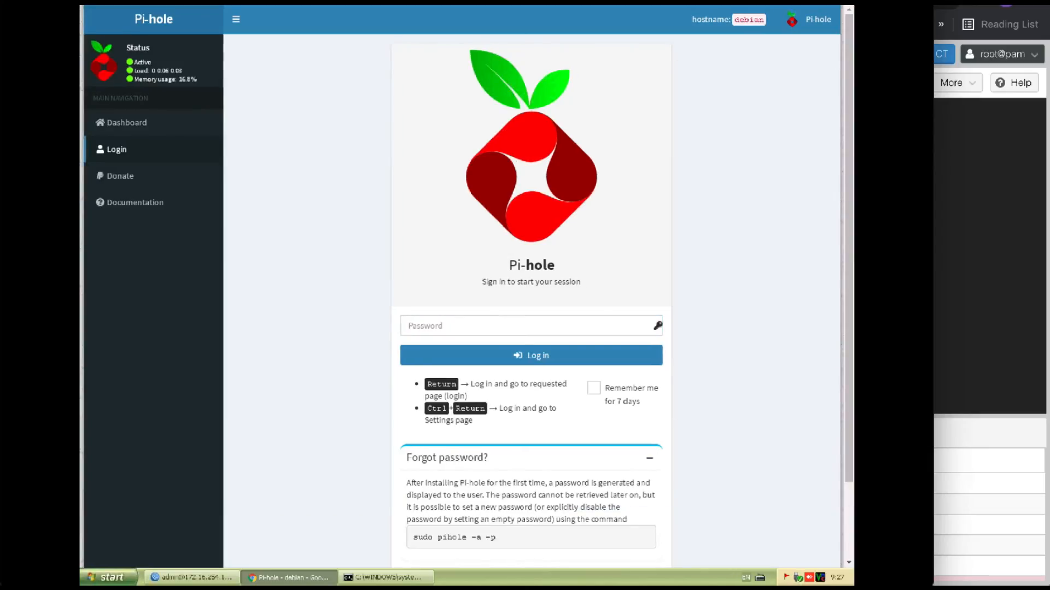
pyautogui.scroll(-3, 531, 328)
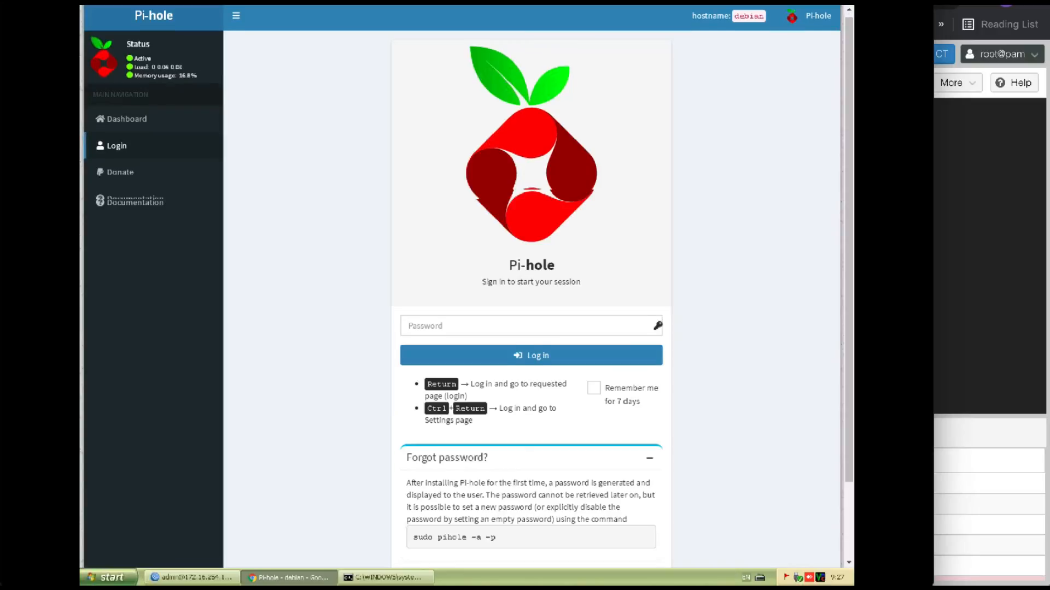
# Step: Run pihole -a -p in the Debian console of VM 101, then enter and confirm the new web interface password
pyautogui.press('super+Tab')
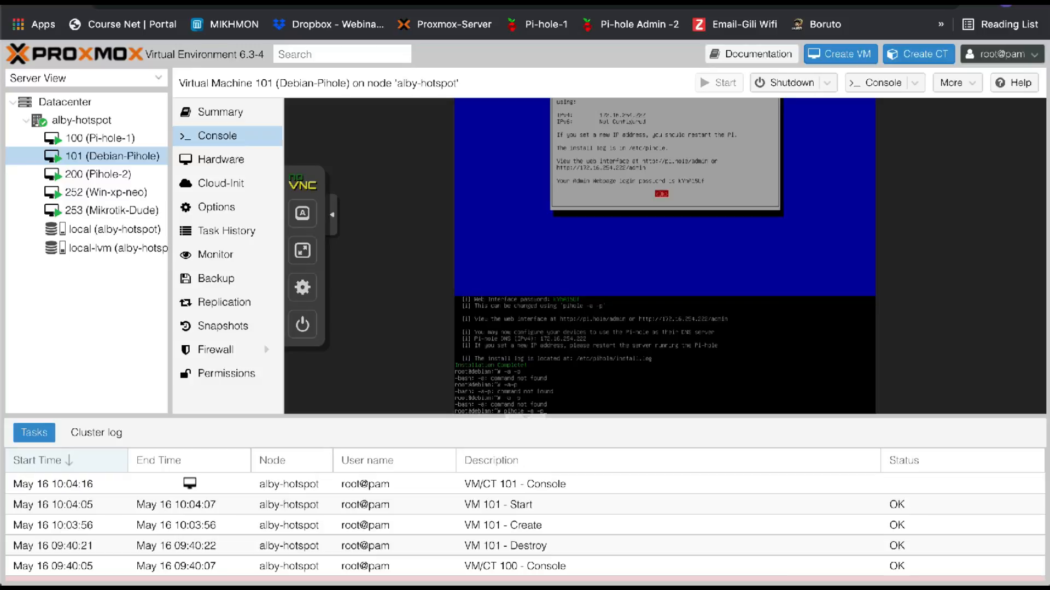
pyautogui.press('Return')
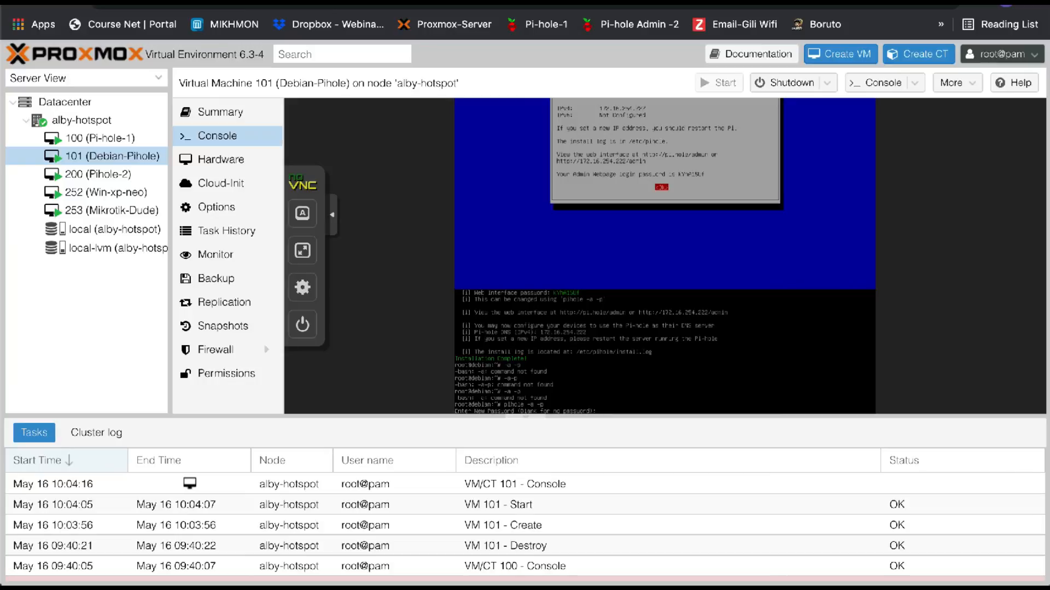
pyautogui.press('Return')
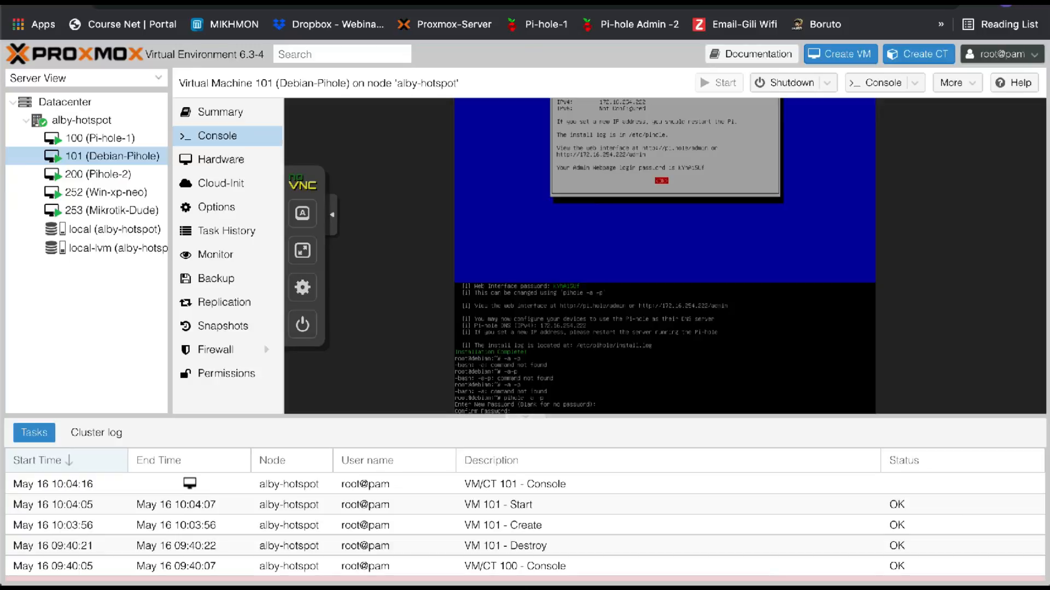
pyautogui.press('Return')
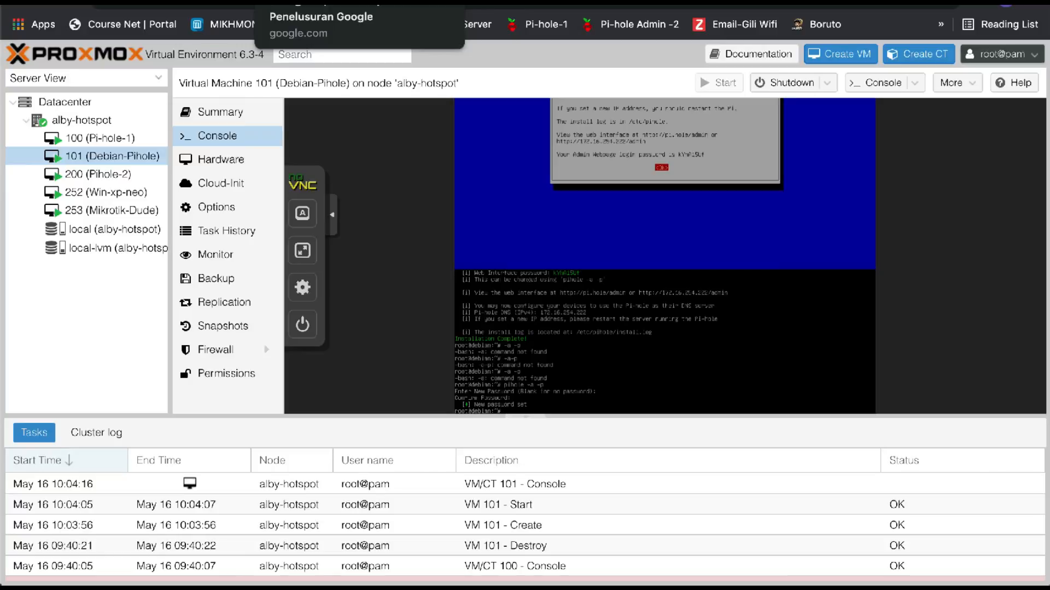
# Step: Return to the Google results and replace the search text with the password command pihole -a -p
pyautogui.click(312, 2)
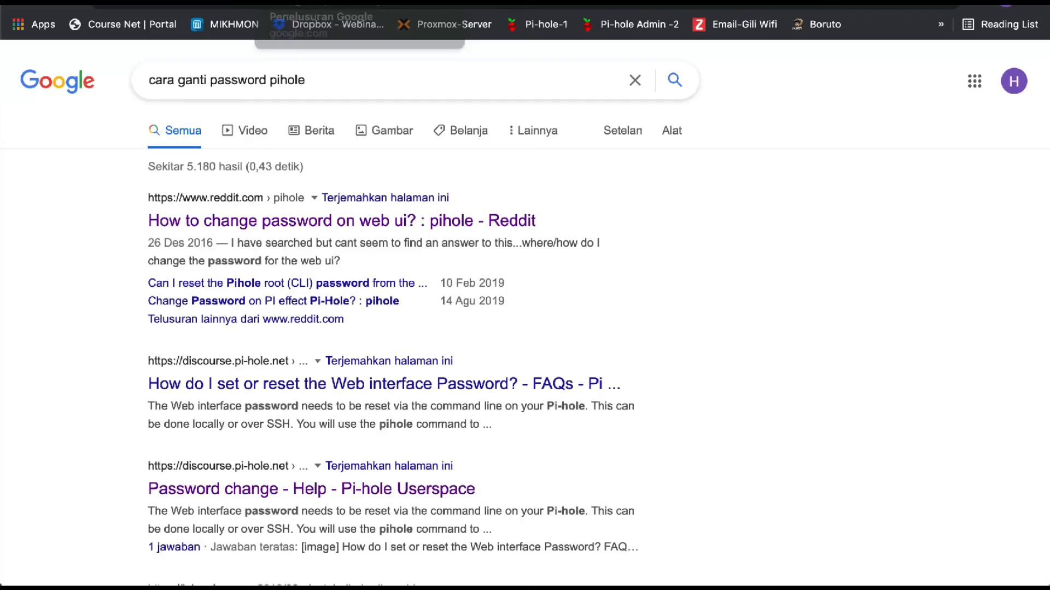
pyautogui.moveTo(306, 81); pyautogui.dragTo(145, 80)
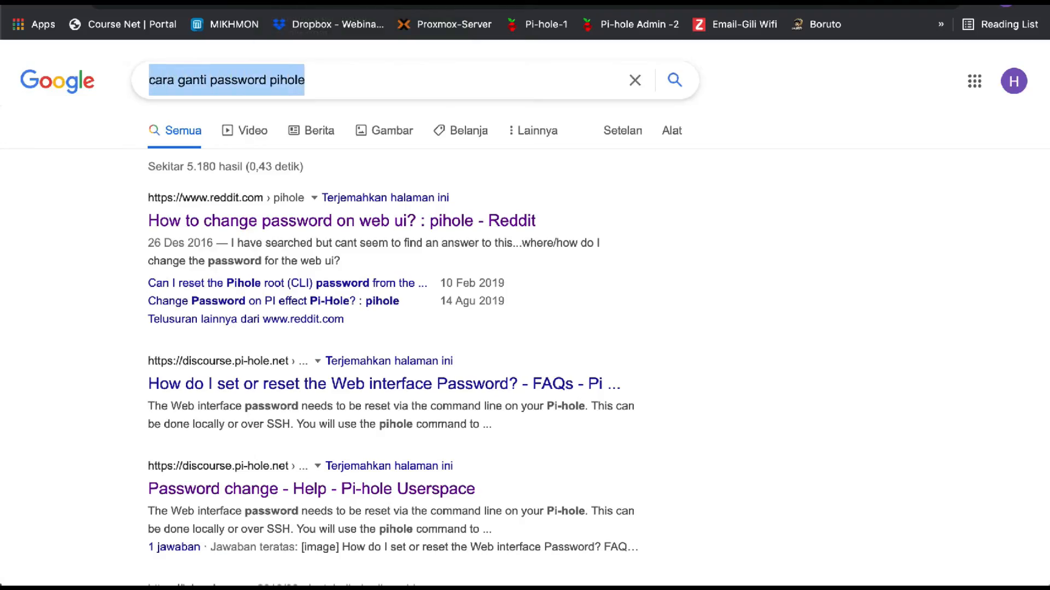
pyautogui.write('pihol')
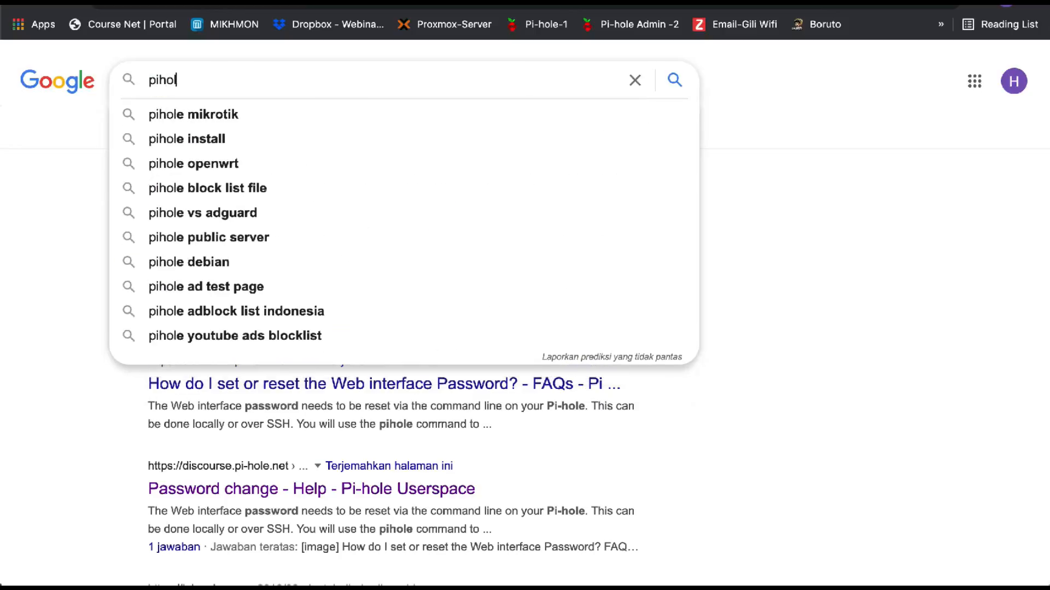
pyautogui.write('e -a')
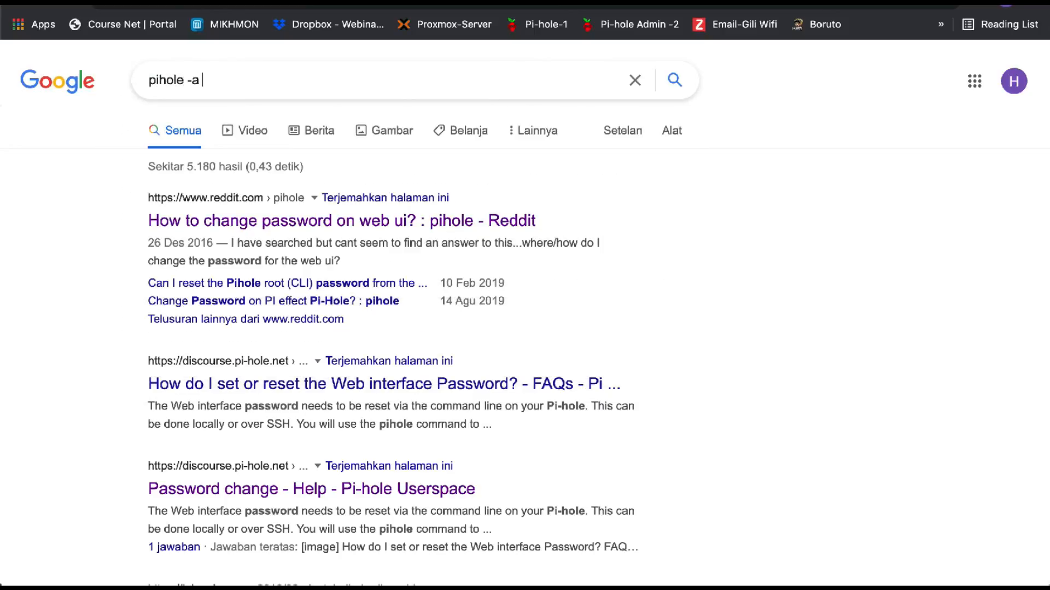
pyautogui.write(' -p')
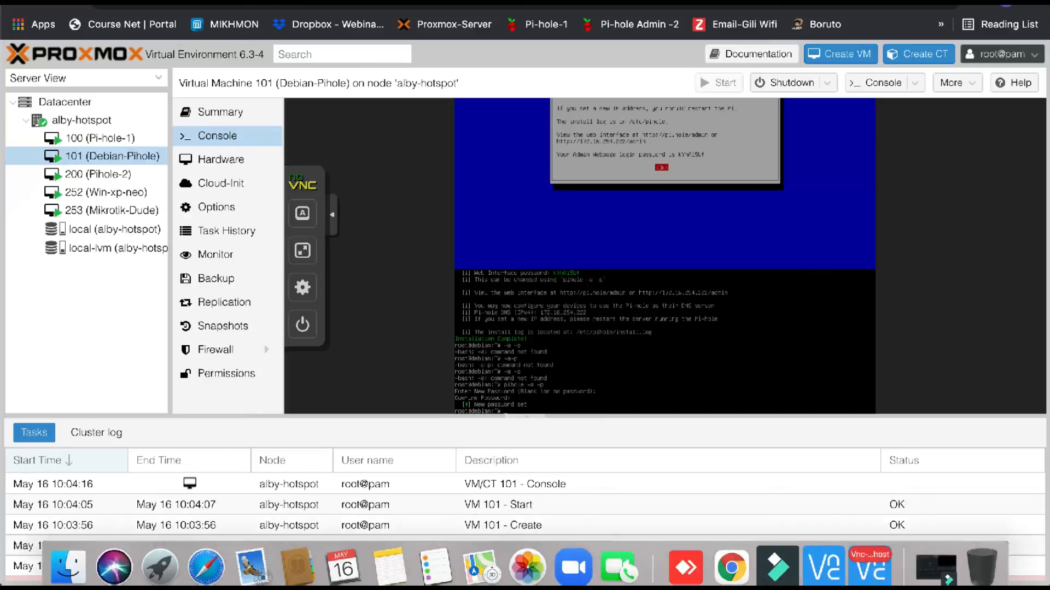
# Step: Switch to the Windows machine in VNC Viewer and log in to the Pi-hole web interface with the new password
pyautogui.click(870, 567)
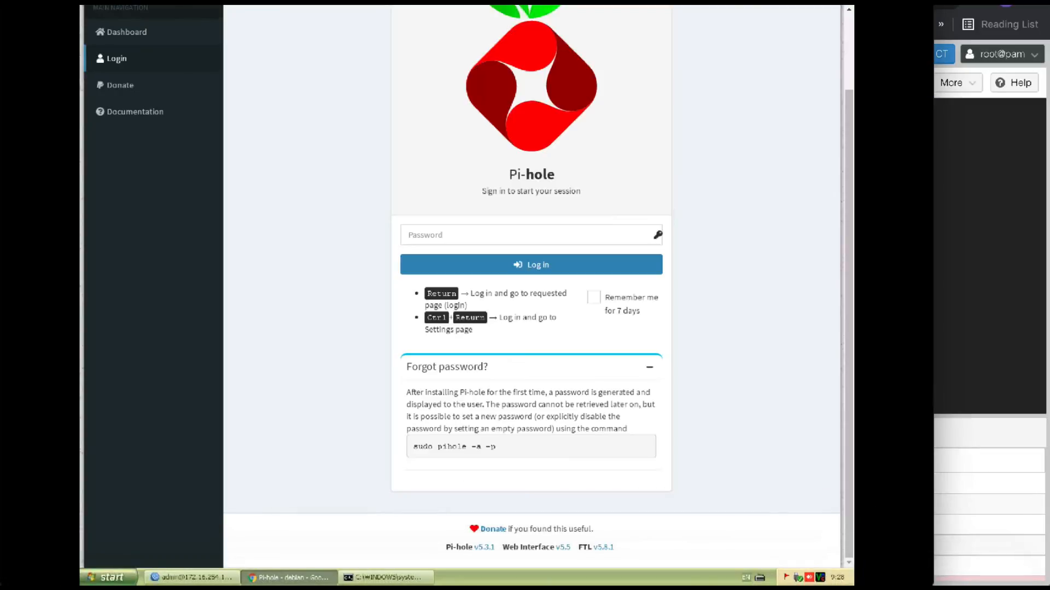
pyautogui.write('*****')
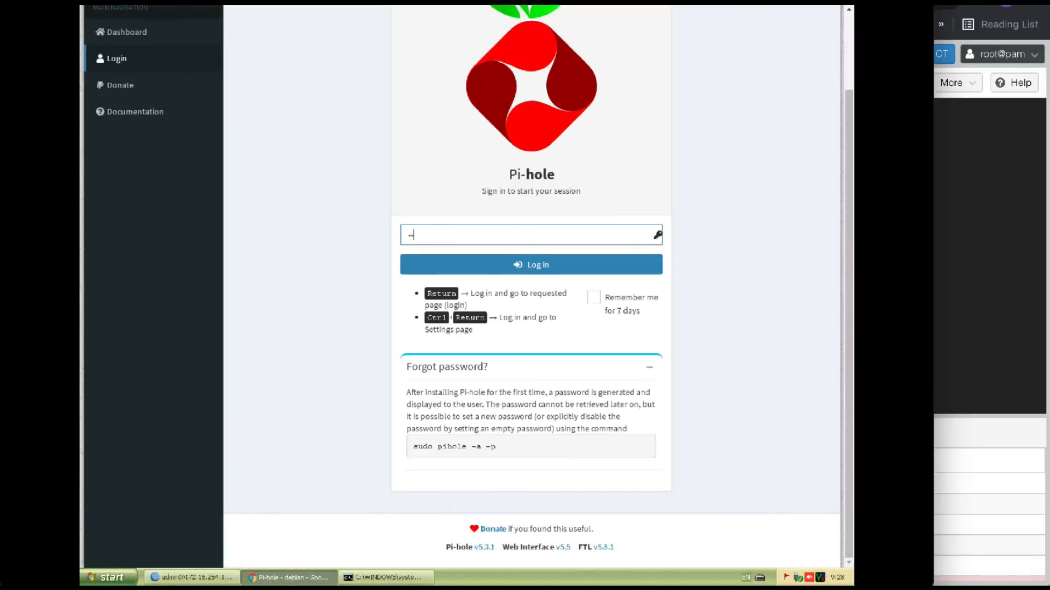
pyautogui.write('****')
pyautogui.press('Return')
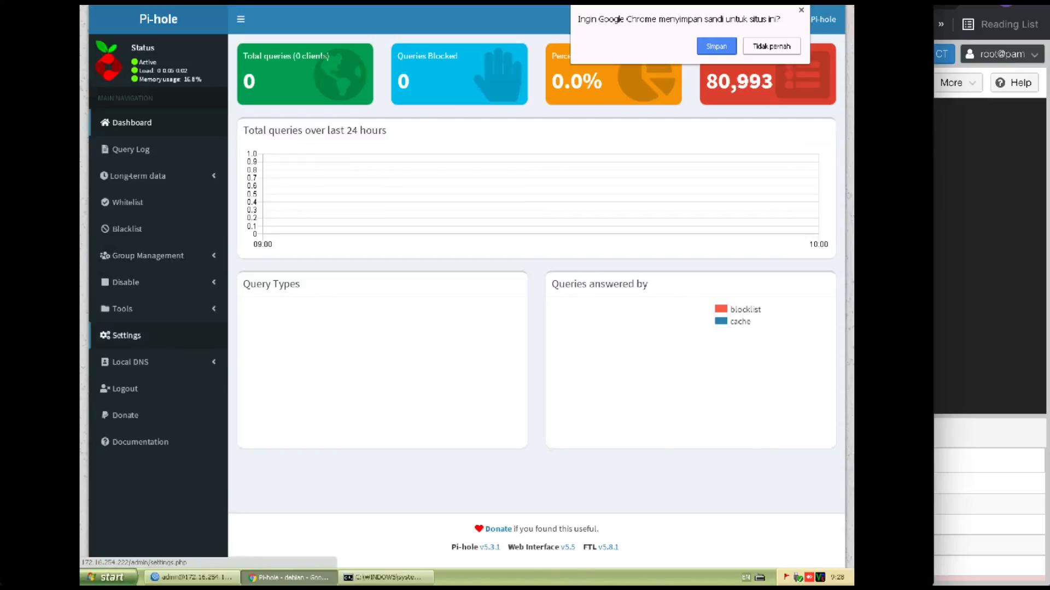
# Step: Enable both Cloudflare IPv4 upstream servers in Pi-hole's DNS settings and save the settings
pyautogui.click(120, 336)
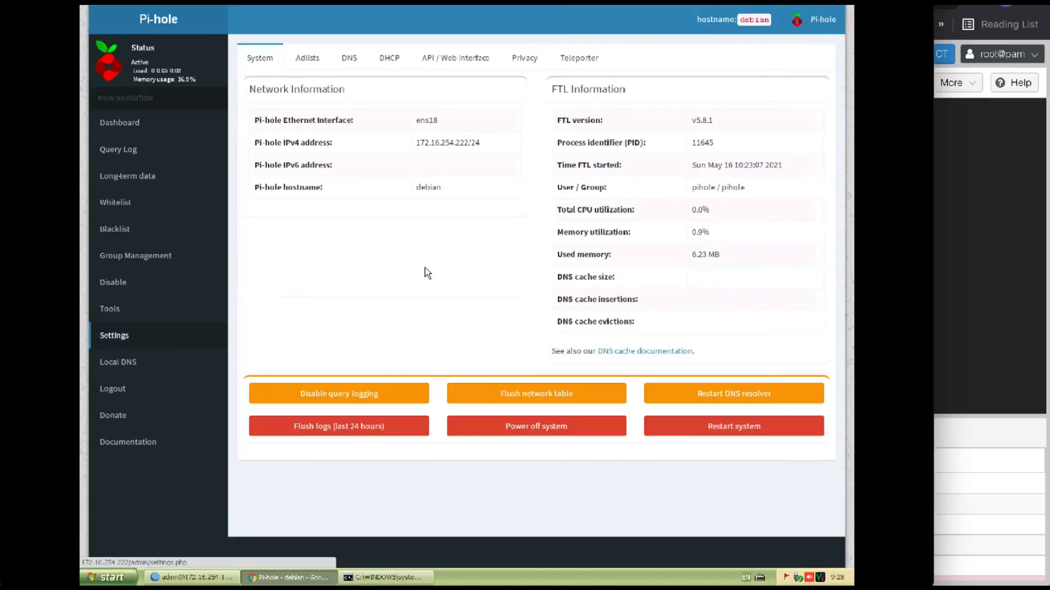
pyautogui.click(346, 57)
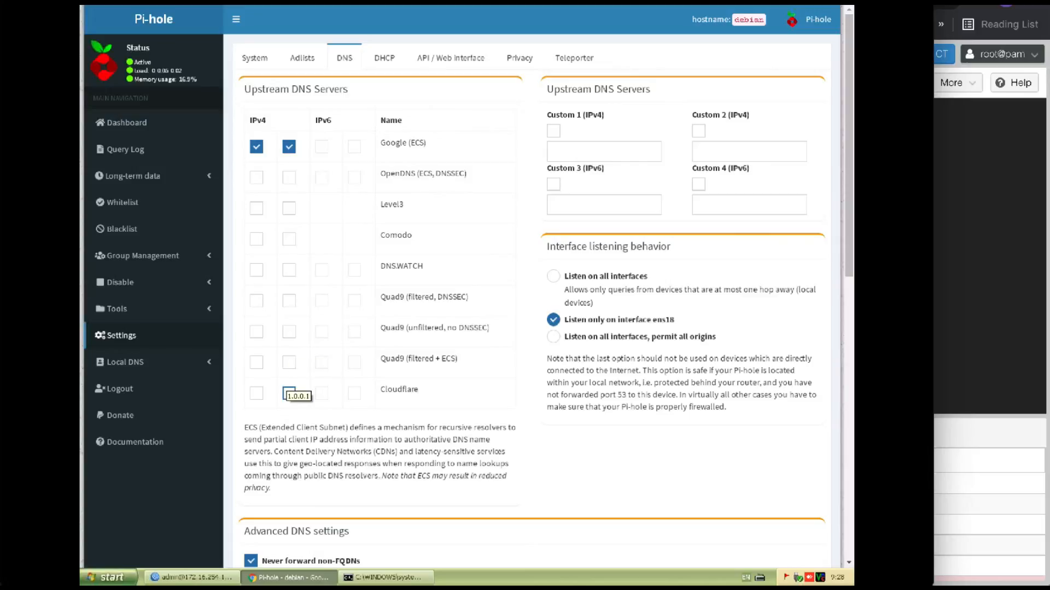
pyautogui.click(256, 394)
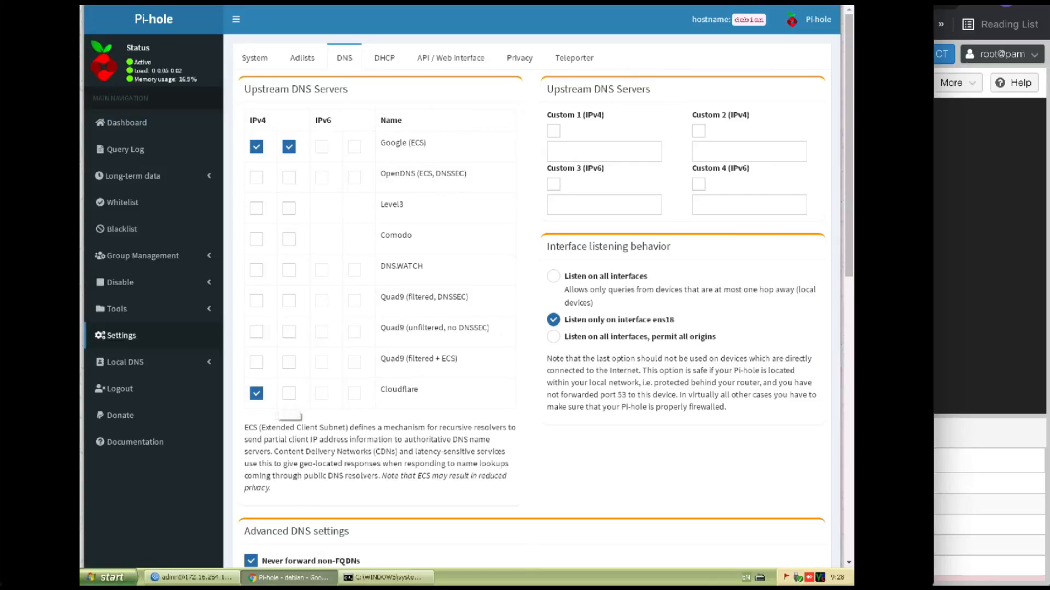
pyautogui.click(288, 394)
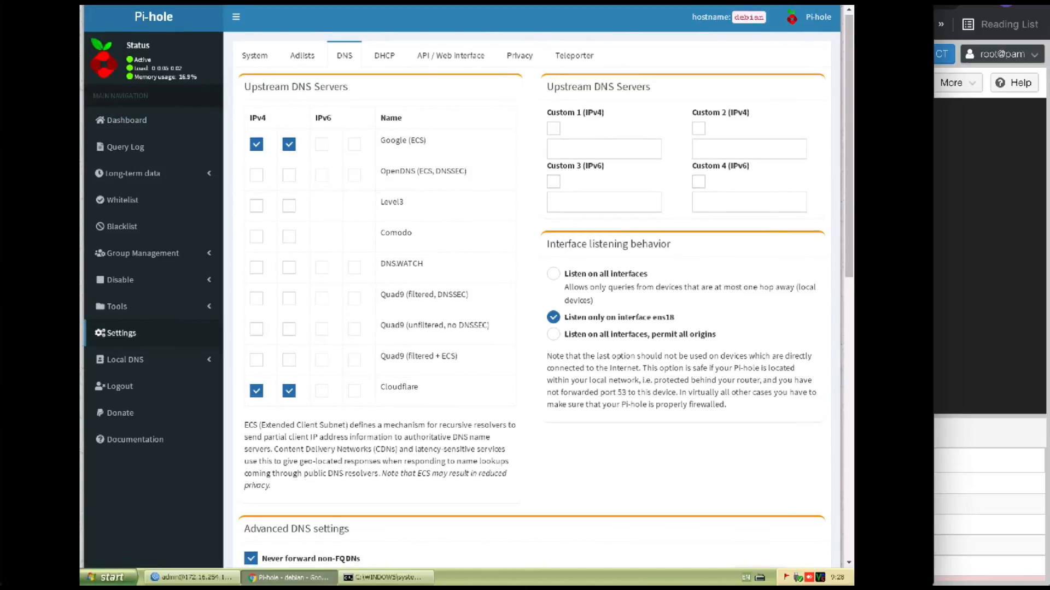
pyautogui.scroll(-10, 289, 391)
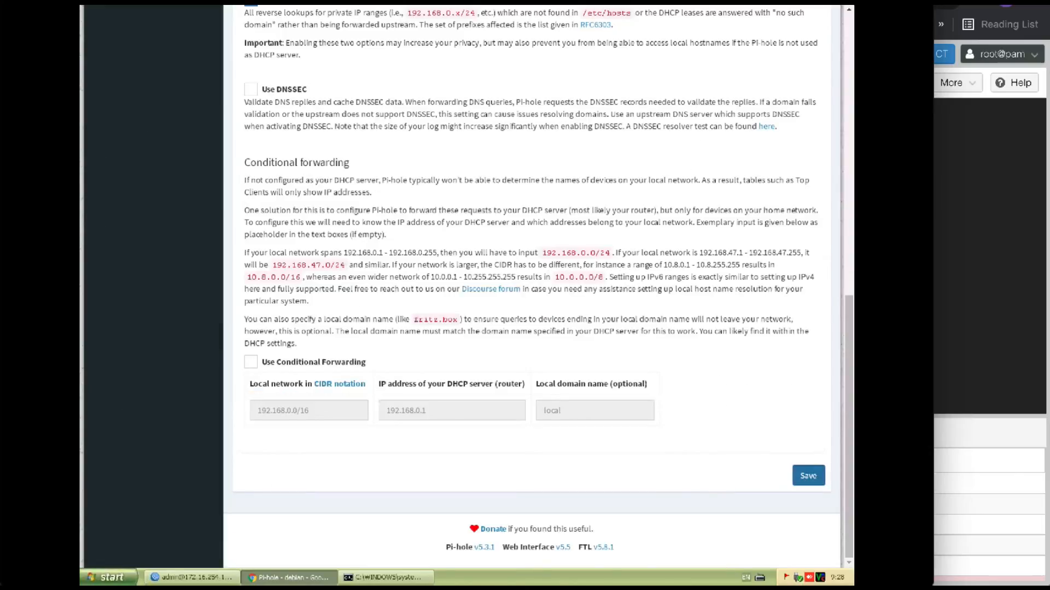
pyautogui.click(808, 476)
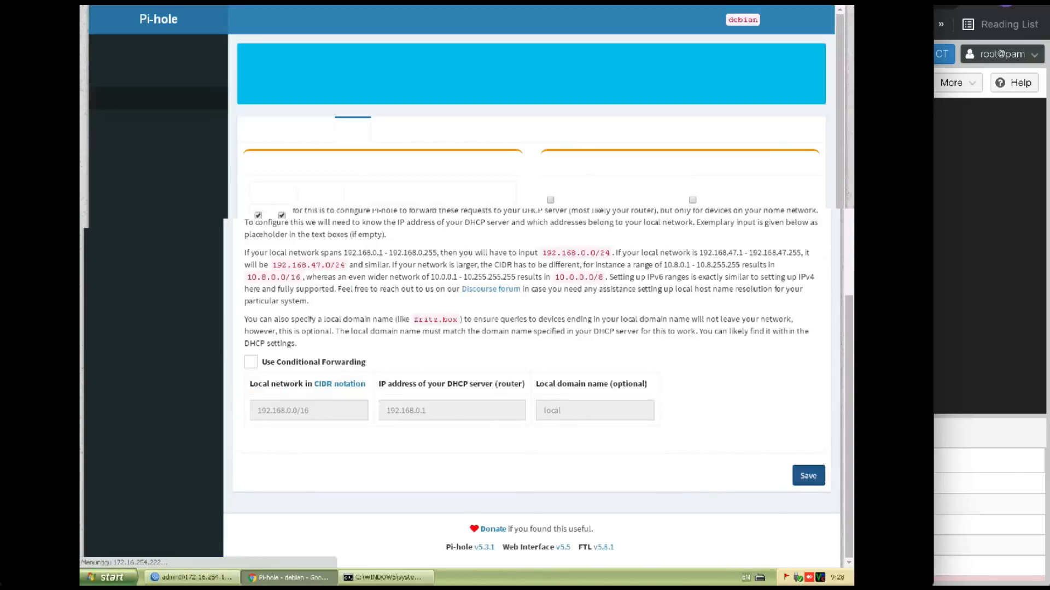